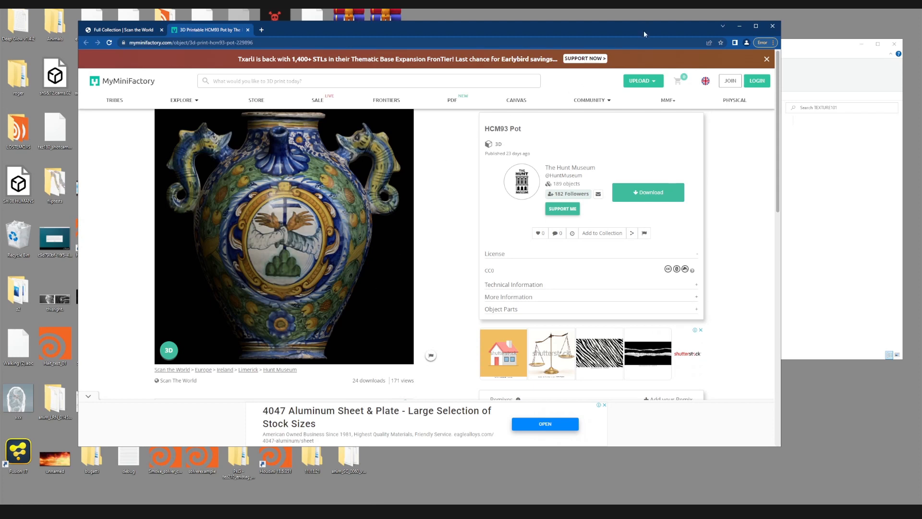
- Download the HCM93 Pot as hcm93-pot.zip without joining, then bring up the TEXTURE101 folder
left_click_drag(643, 31, 655, 29)
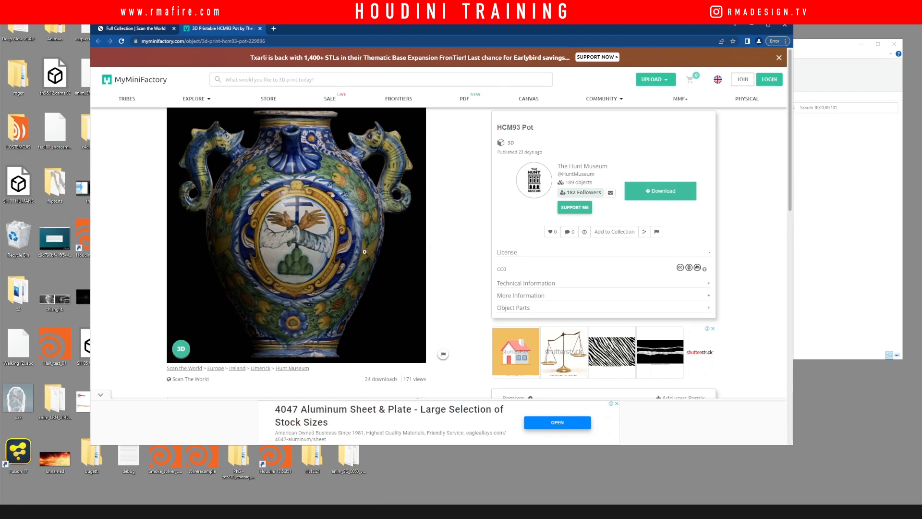
left_click(646, 194)
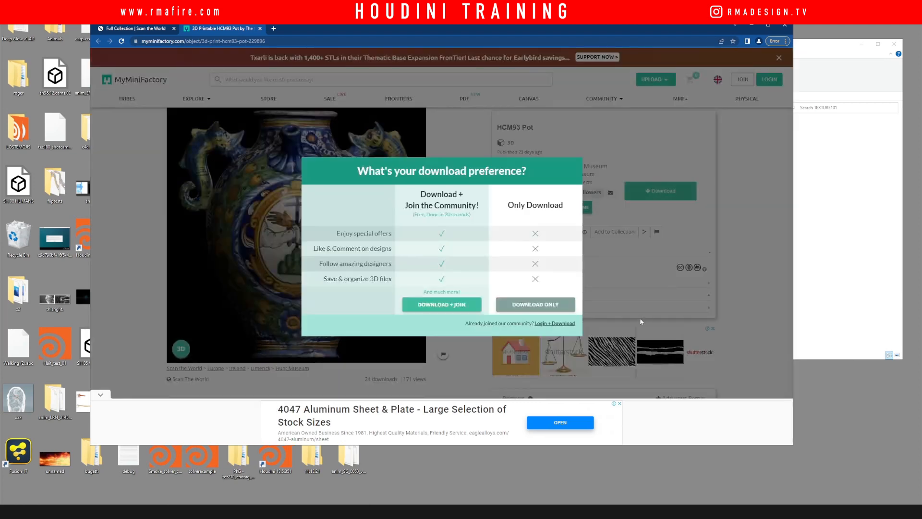
left_click(534, 306)
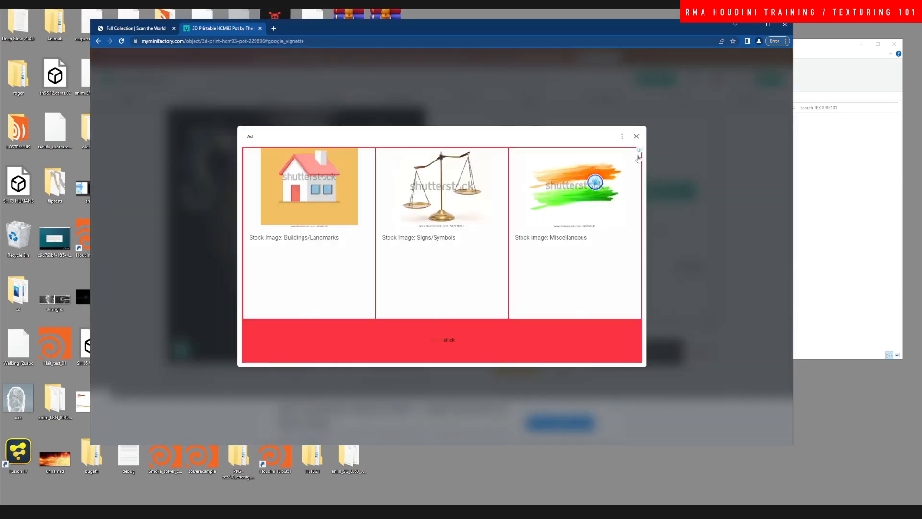
left_click(636, 137)
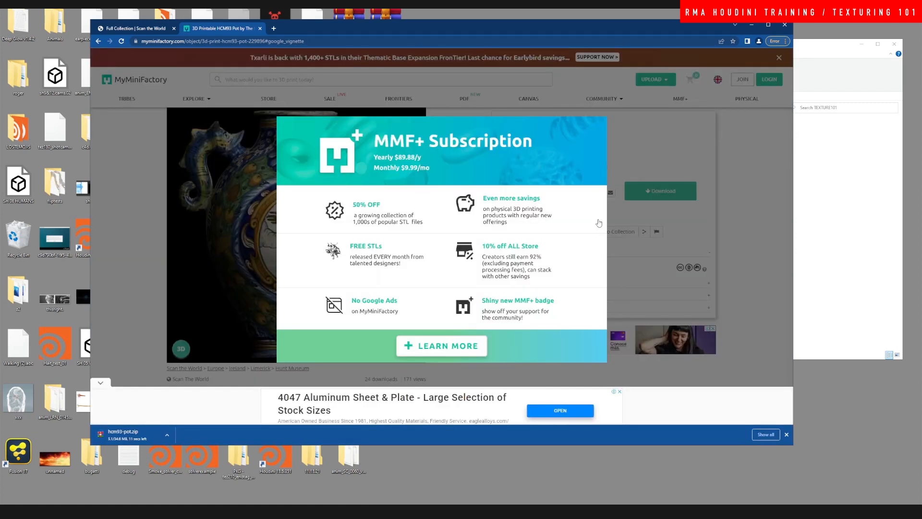
left_click_drag(646, 27, 588, 16)
left_click(781, 201)
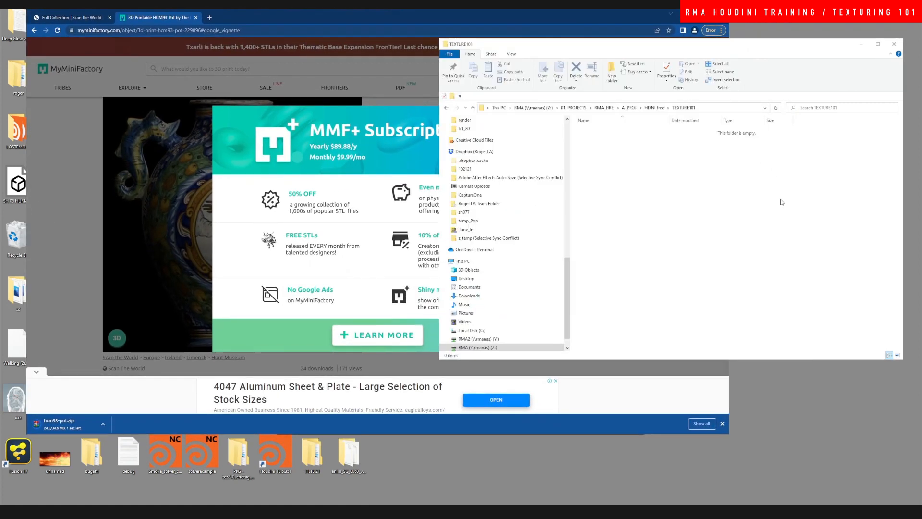
- Create a new folder named assets inside TEXTURE101
right_click(613, 176)
mouse_move(637, 248)
left_click(720, 250)
type("ASSE")
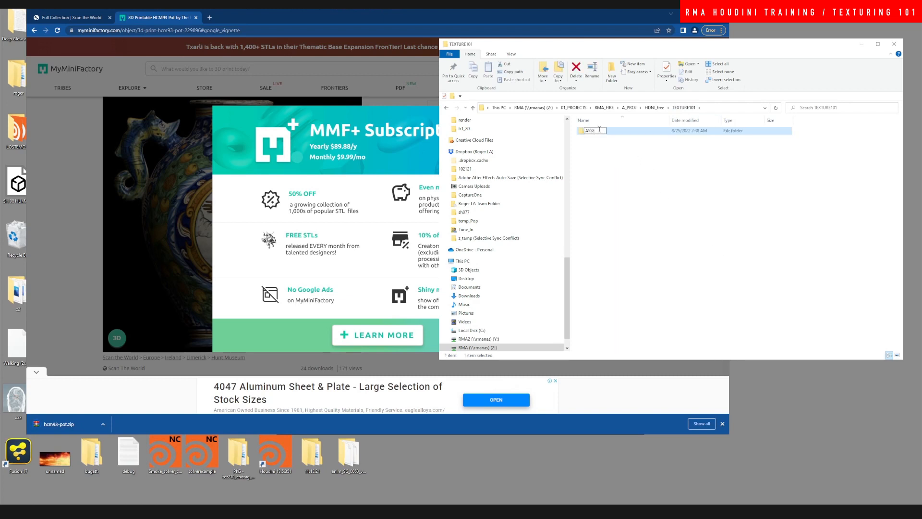
type("ts")
key("Return")
left_click(652, 168)
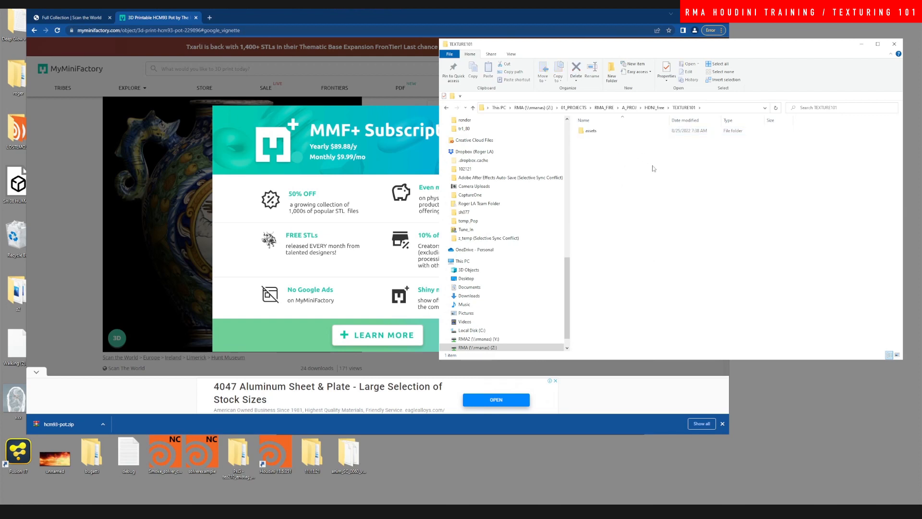
- Copy hcm93-pot.zip in, extract it to hcm93-pot, and move that folder into assets
left_click_drag(75, 427, 824, 222)
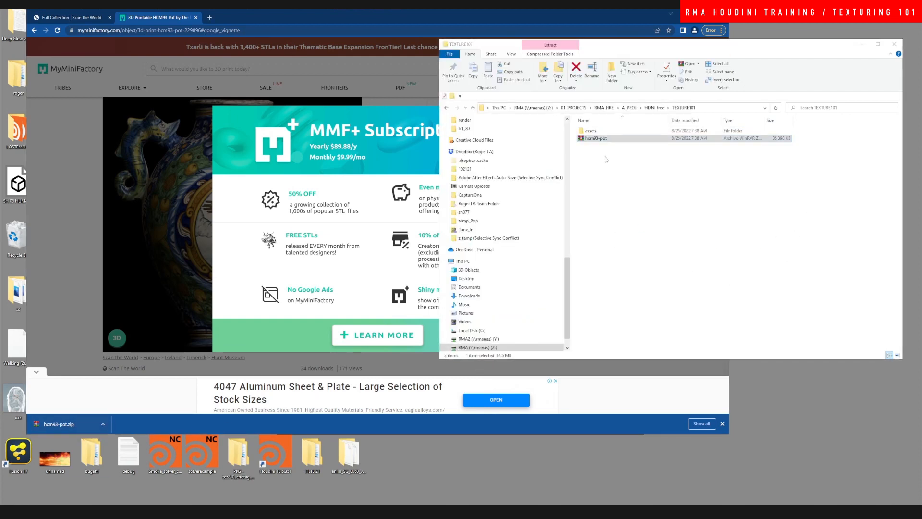
right_click(615, 139)
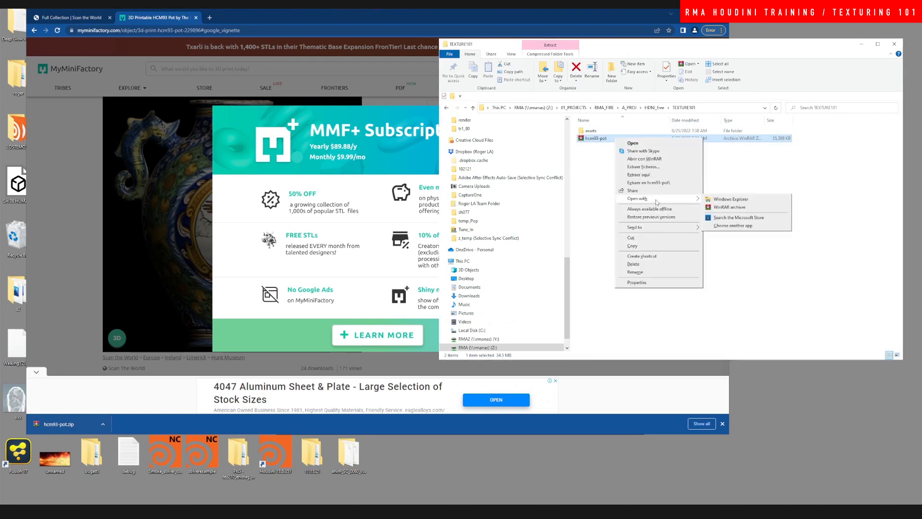
left_click(656, 182)
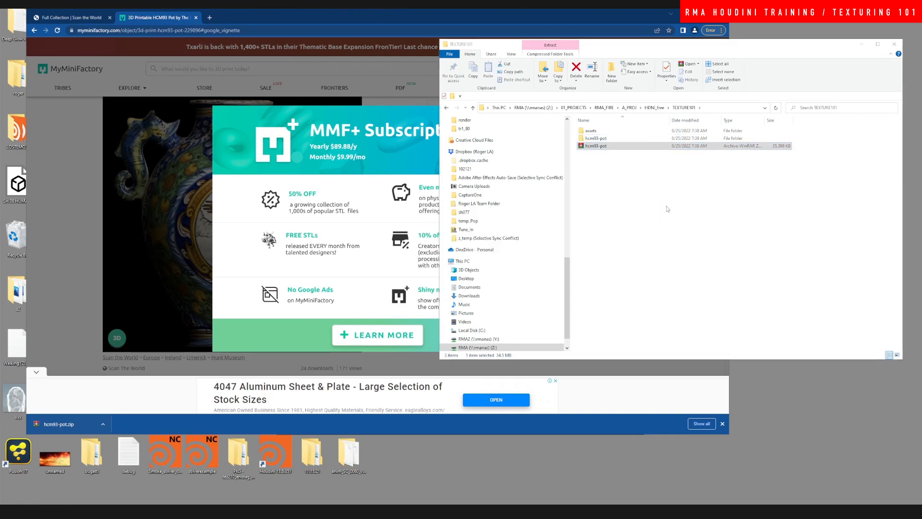
left_click(603, 139)
left_click_drag(603, 139, 605, 131)
- Delete the leftover hcm93-pot.zip file
right_click(606, 140)
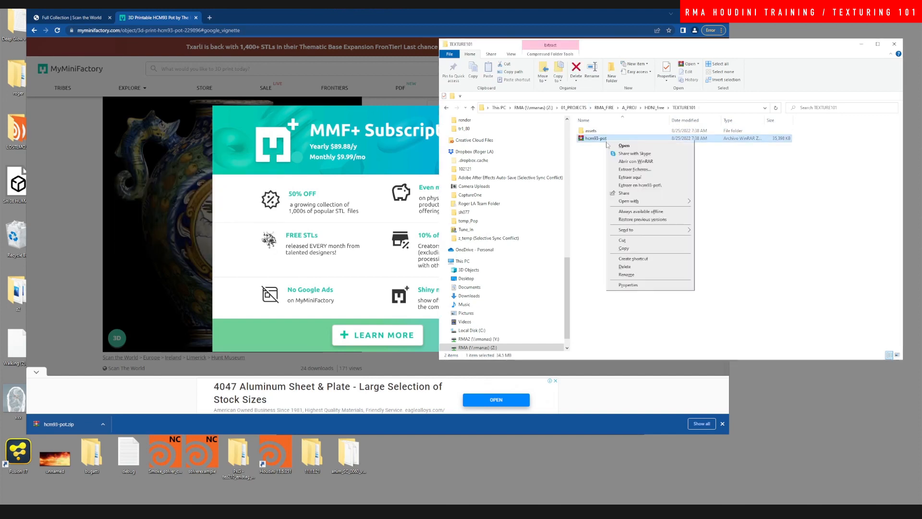
left_click(624, 266)
left_click(489, 284)
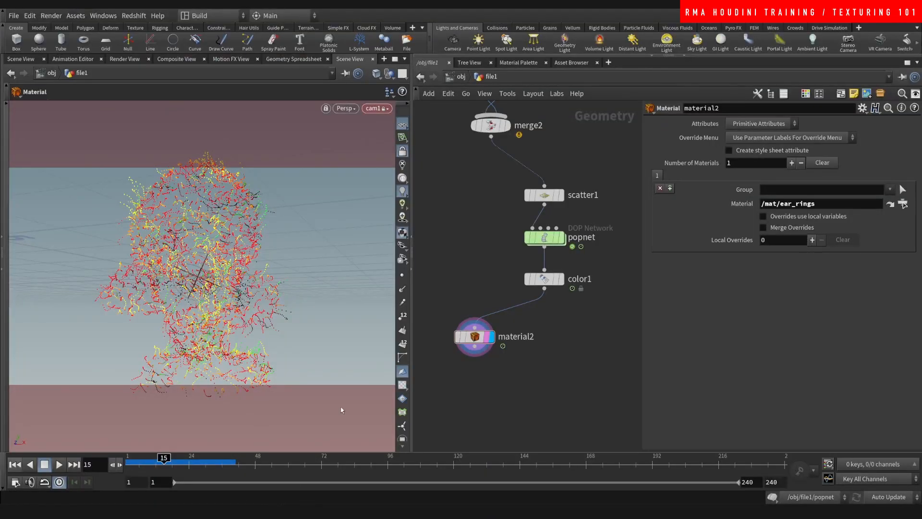
- Delete the old file1, rslightdome1 and cam1 objects at /obj
left_click(461, 76)
middle_click_drag(505, 253, 487, 253)
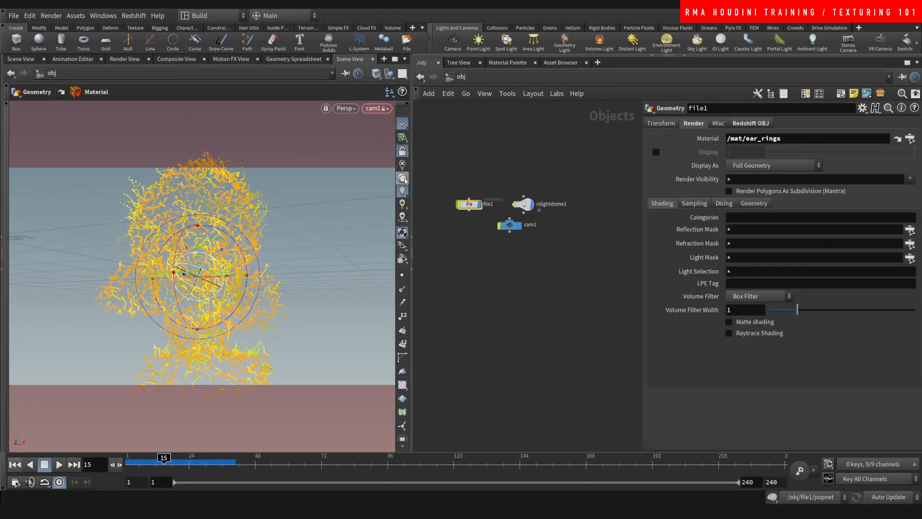
left_click_drag(411, 181, 512, 259)
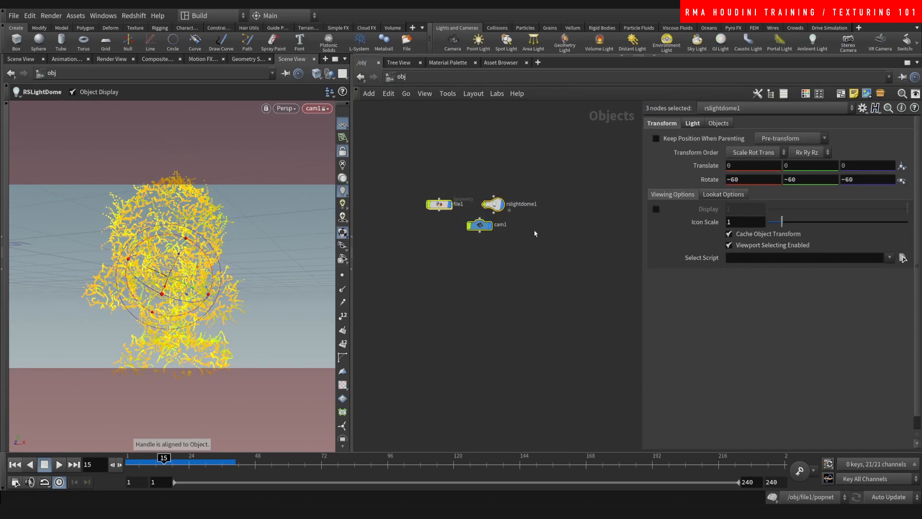
key("Delete")
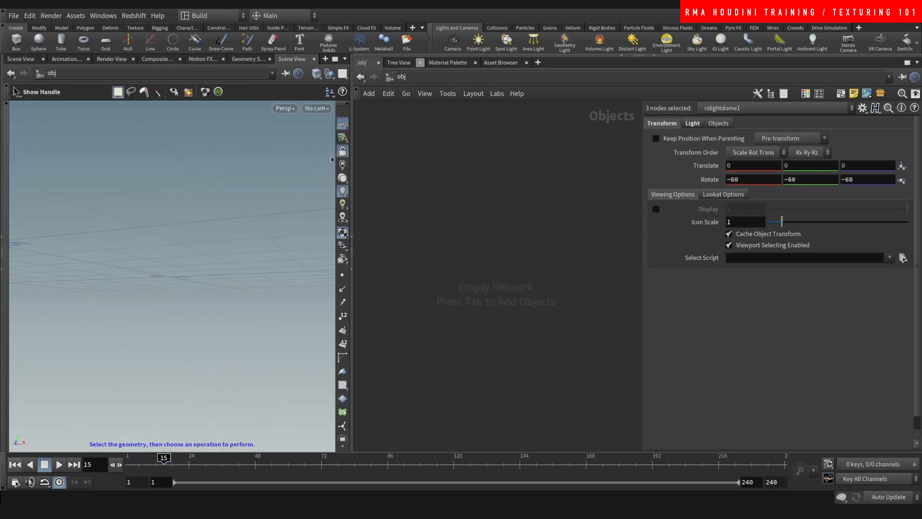
left_click_drag(308, 178, 257, 231, "alt")
- Create a new File geometry node, file1, and dive inside it
key("Tab")
type("file")
key("Return")
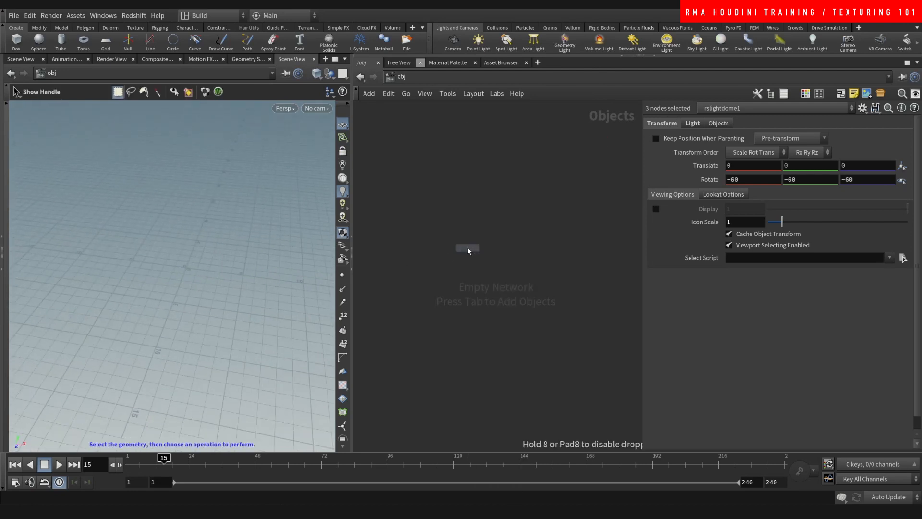
left_click(468, 248)
double_click(472, 248)
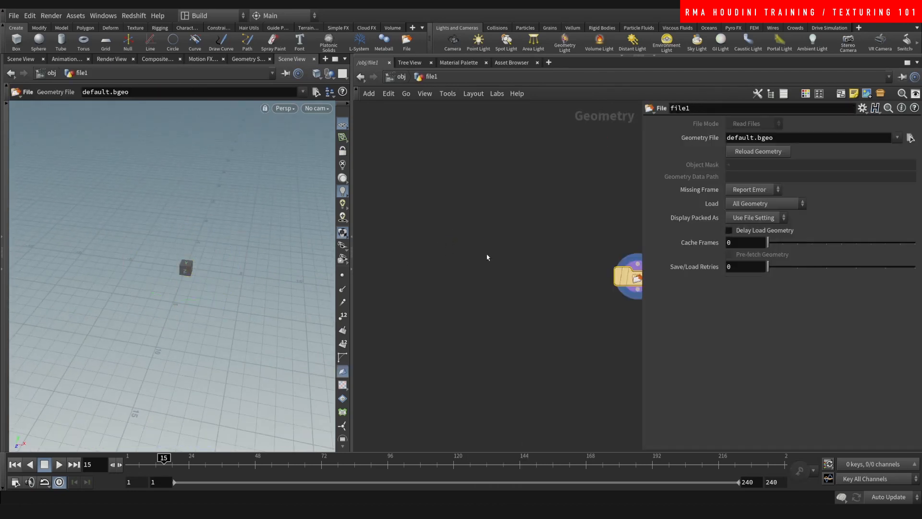
middle_click_drag(580, 227, 426, 181)
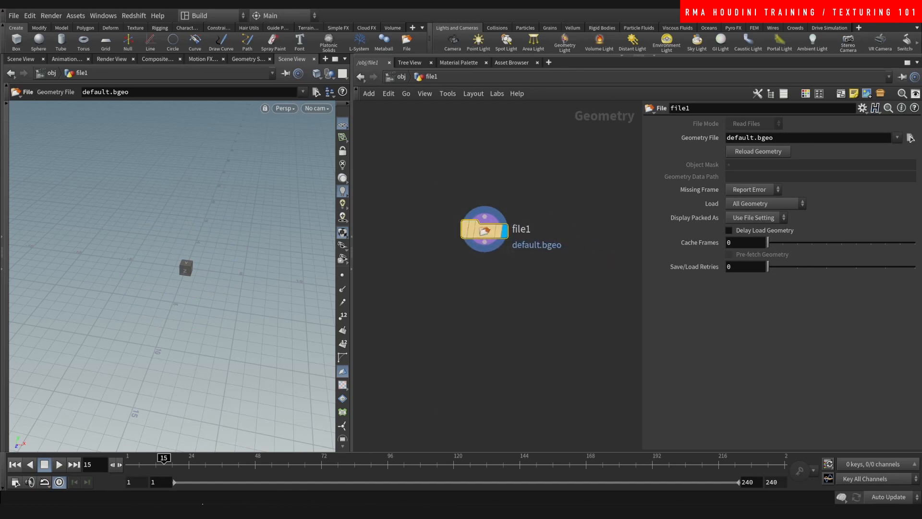
left_click(141, 510)
- Point file1's Geometry File browser at the TEXTURE101 path copied from Explorer
left_click(712, 107)
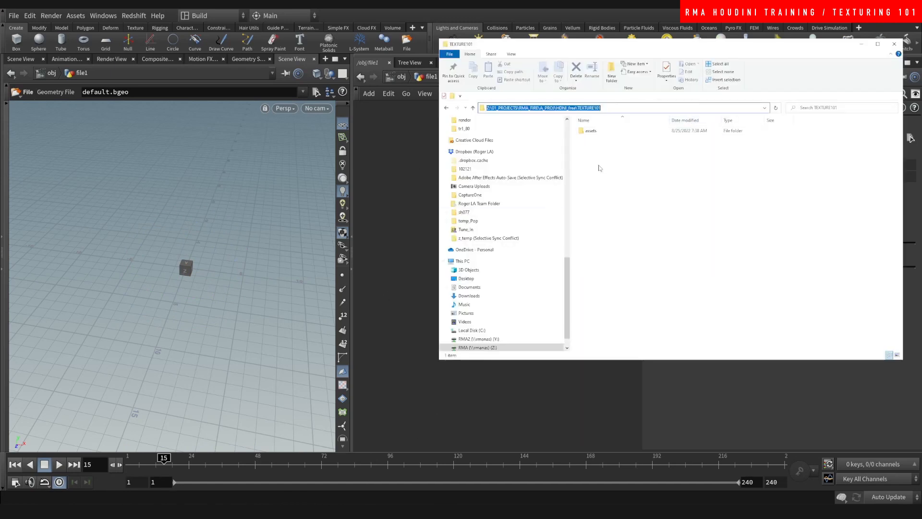
left_click(388, 250)
left_click(909, 138)
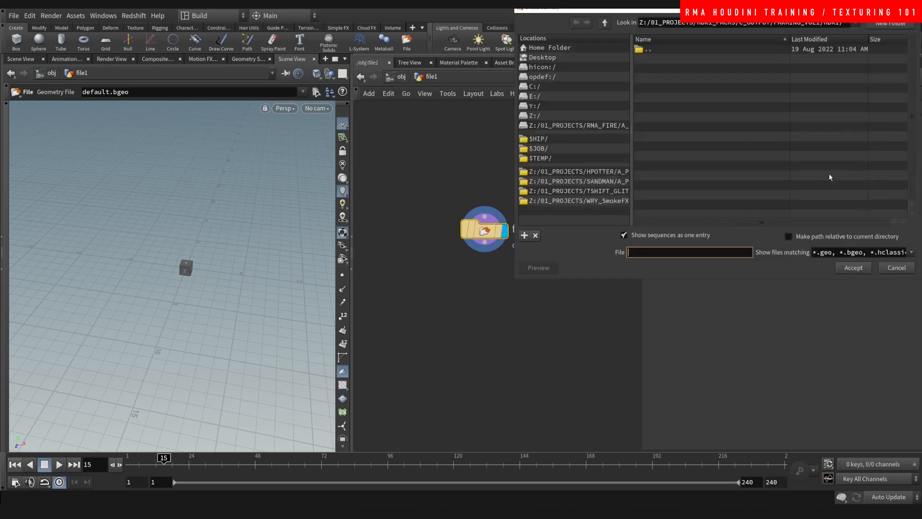
left_click(739, 22)
key("ctrl+v")
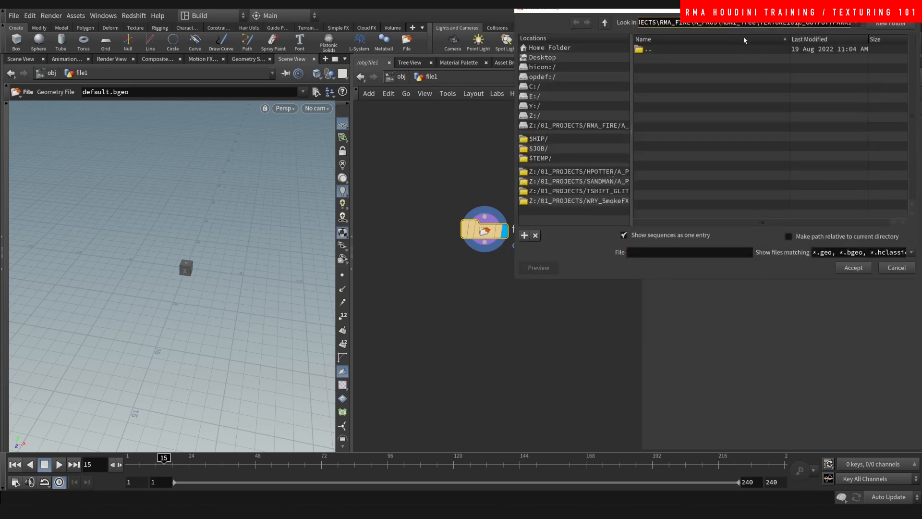
key("ctrl+a")
type("Z:\\01_PROJECTS\\RMA_FIRE\\A_PROJ\\HDNI_Tree\\TEXTURE101")
key("Return")
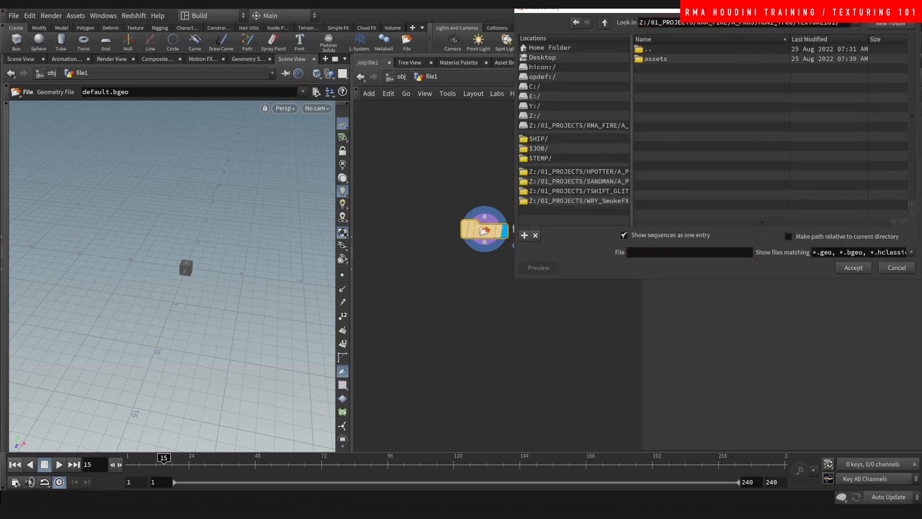
- Load hunt-hcm293-pot.obj from the assets folder as file1's geometry
double_click(682, 59)
double_click(687, 60)
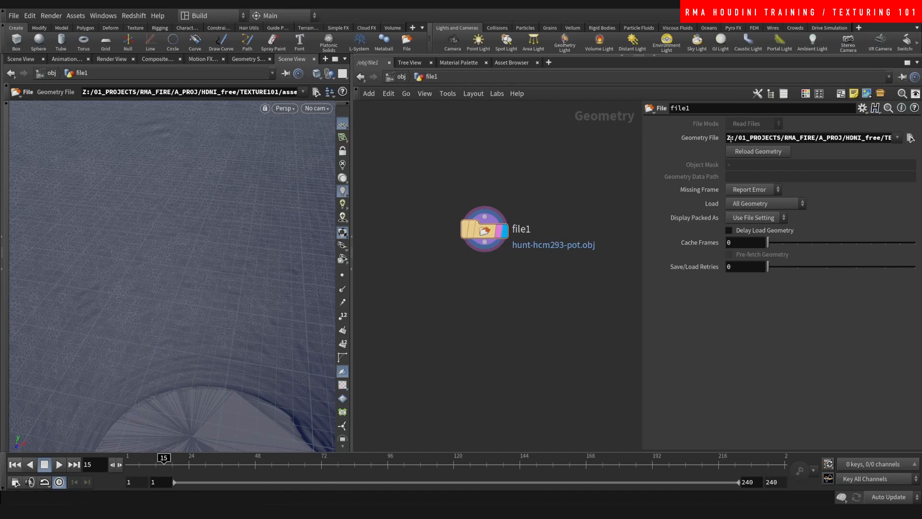
left_click_drag(730, 139, 893, 139)
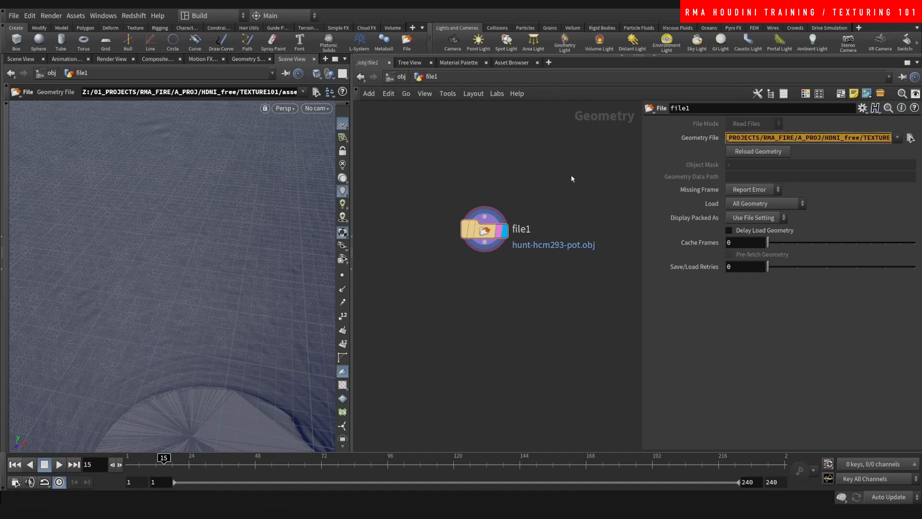
left_click(547, 167)
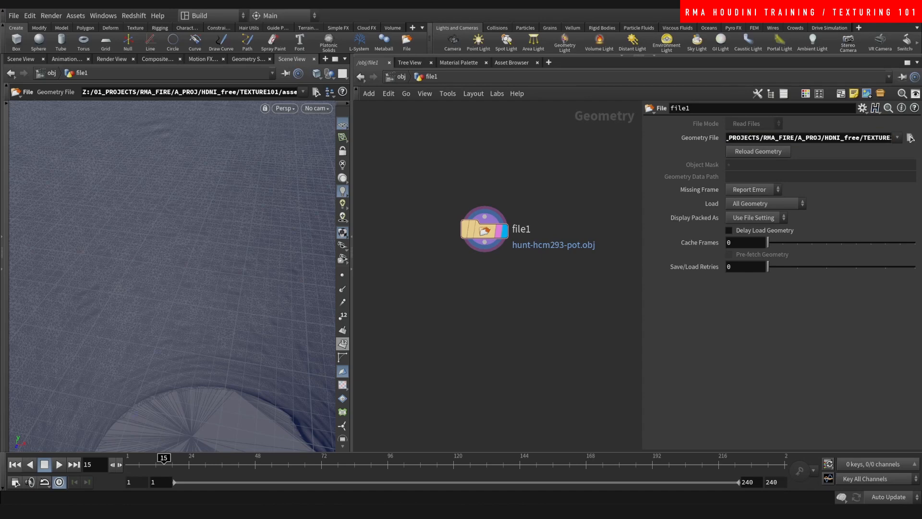
key("alt+Tab")
left_click(699, 108)
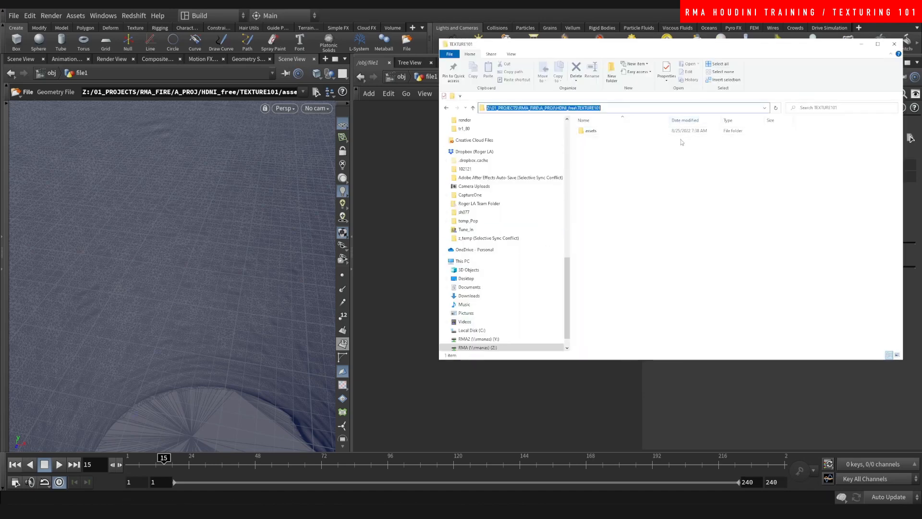
left_click(388, 229)
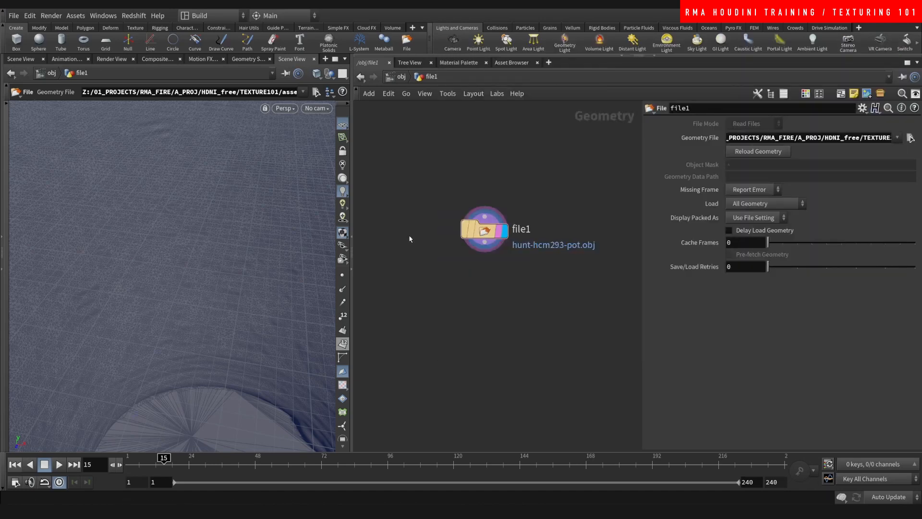
key("ctrl+shift+s")
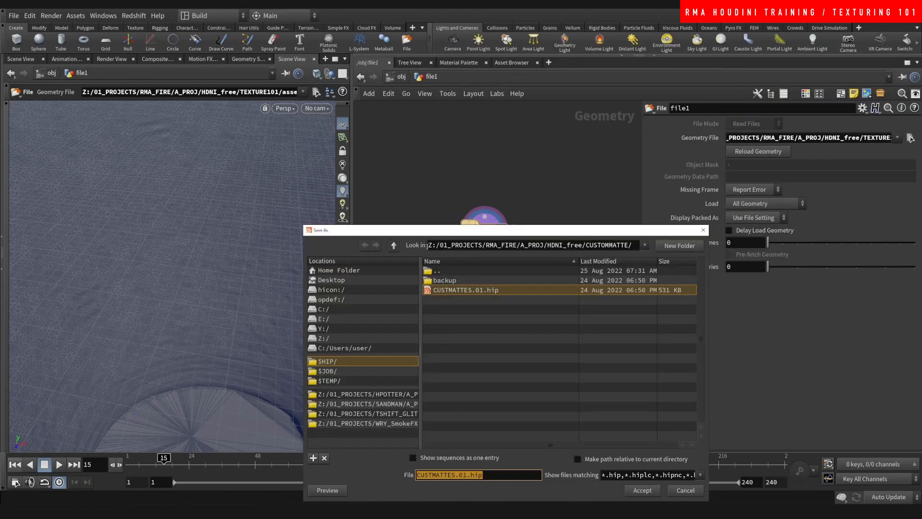
- Save the scene as textures101.v01.hip in the TEXTURE101 folder
double_click(486, 270)
double_click(460, 310)
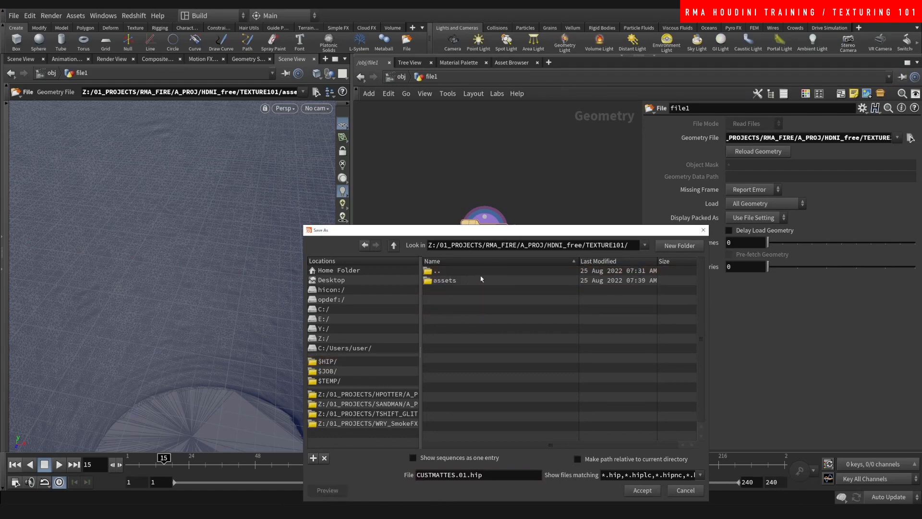
left_click_drag(515, 234, 475, 117)
triple_click(433, 357)
type("t")
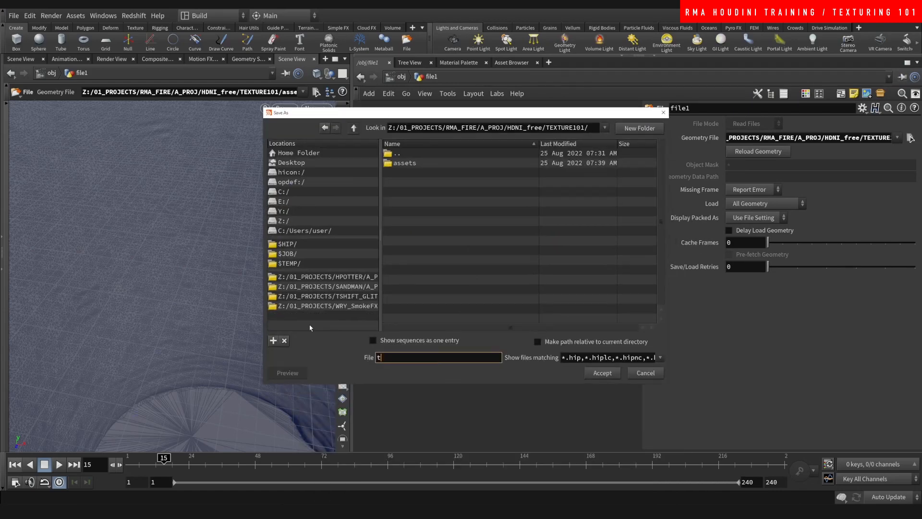
type("extures1001")
key("BackSpace")
key("BackSpace")
key("BackSpace")
key("Return")
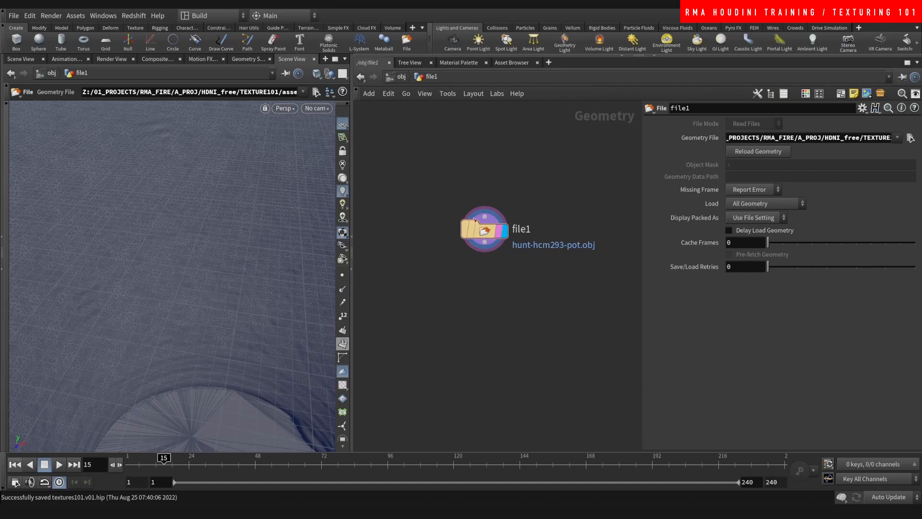
- Reload hunt-hcm293-pot.obj into file1 via the relative $HIP/assets/hcm93-pot path
left_click_drag(448, 164, 534, 284)
left_click(910, 138)
left_click(555, 139)
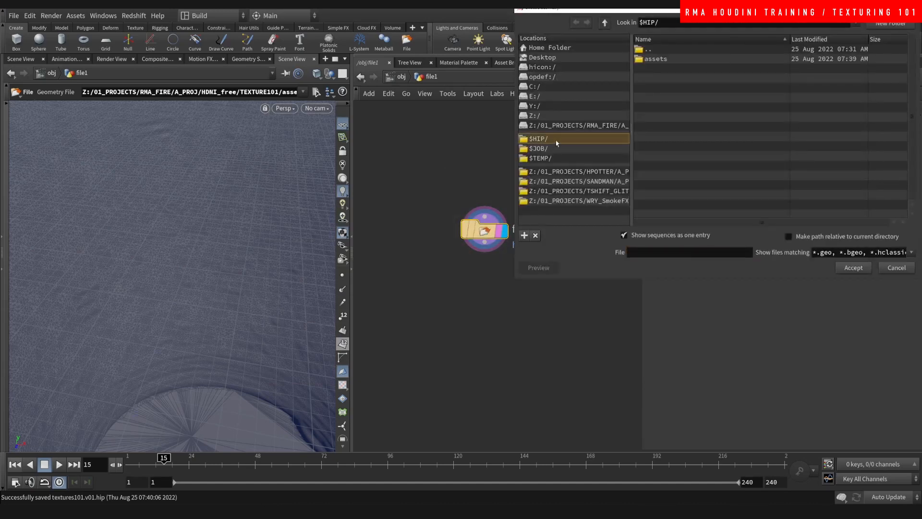
double_click(663, 59)
double_click(665, 60)
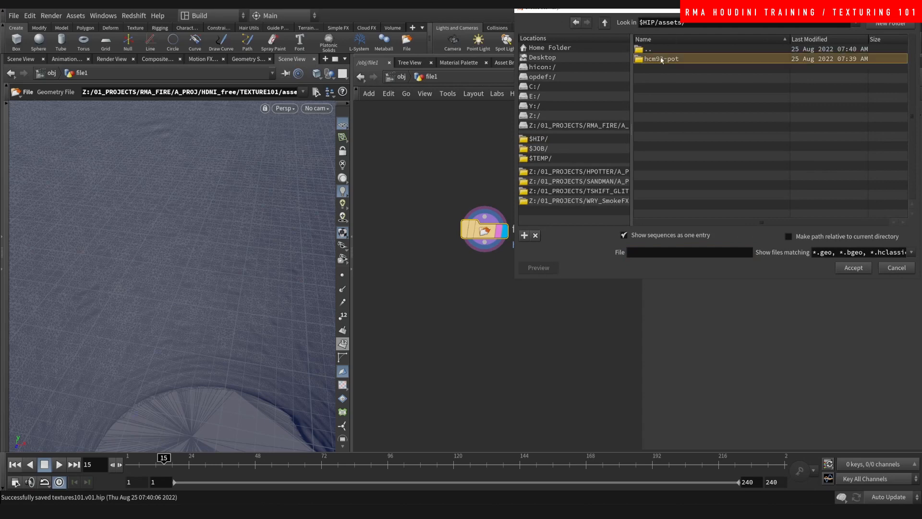
left_click(676, 59)
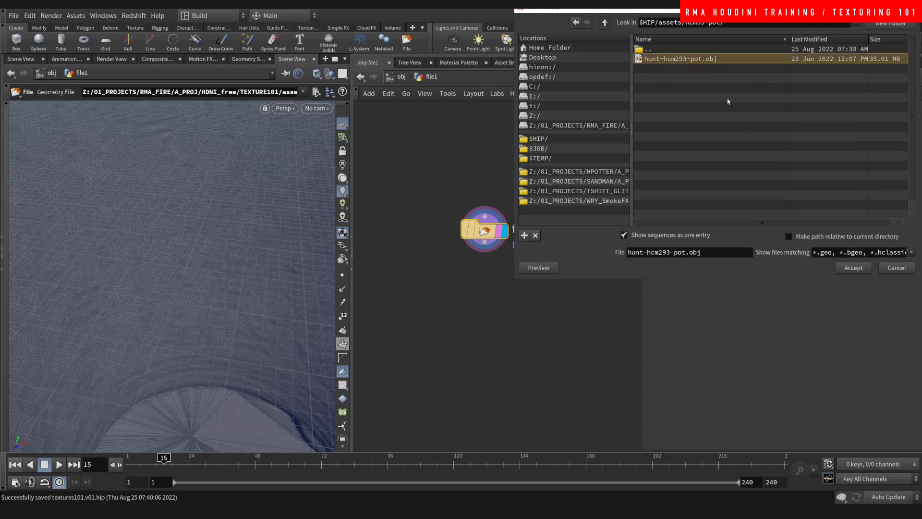
double_click(710, 61)
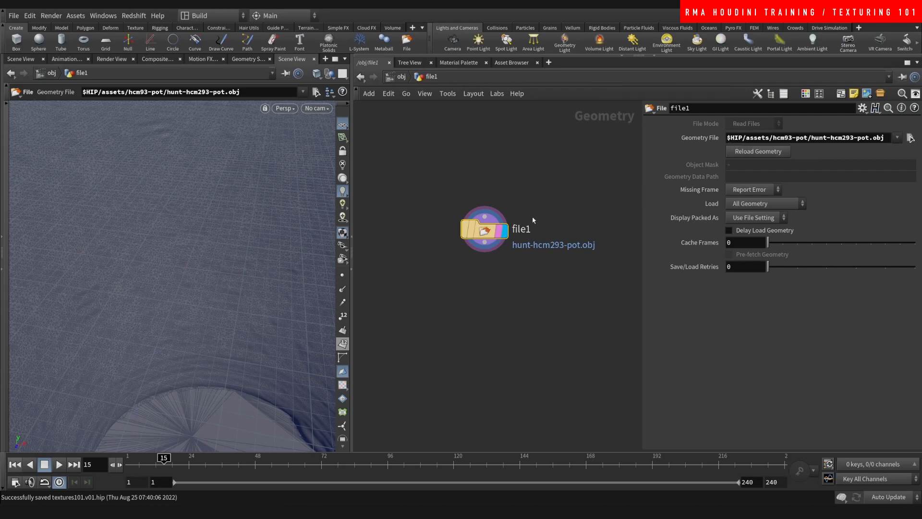
left_click_drag(484, 229, 469, 199)
- Add transform1 below file1, centre the pot at the origin and set uniform scale .01
key("Tab")
type("tra")
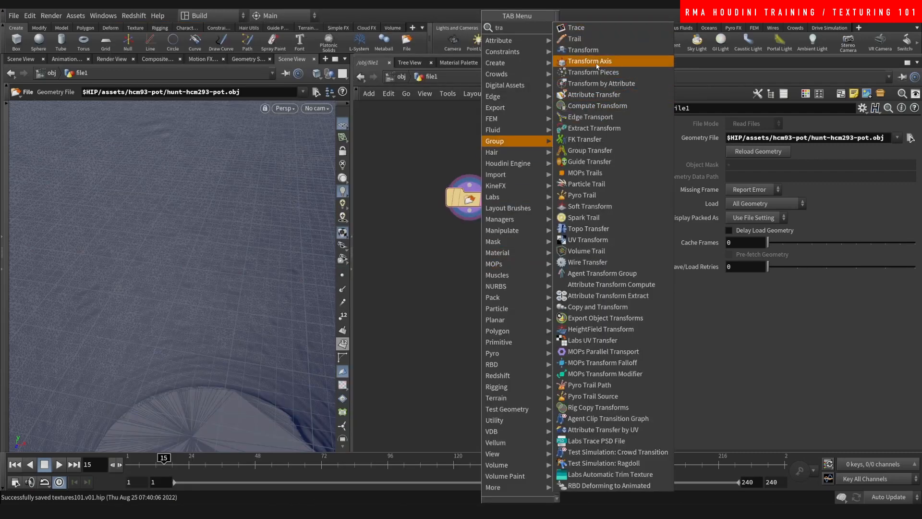
left_click(583, 50)
left_click(493, 246)
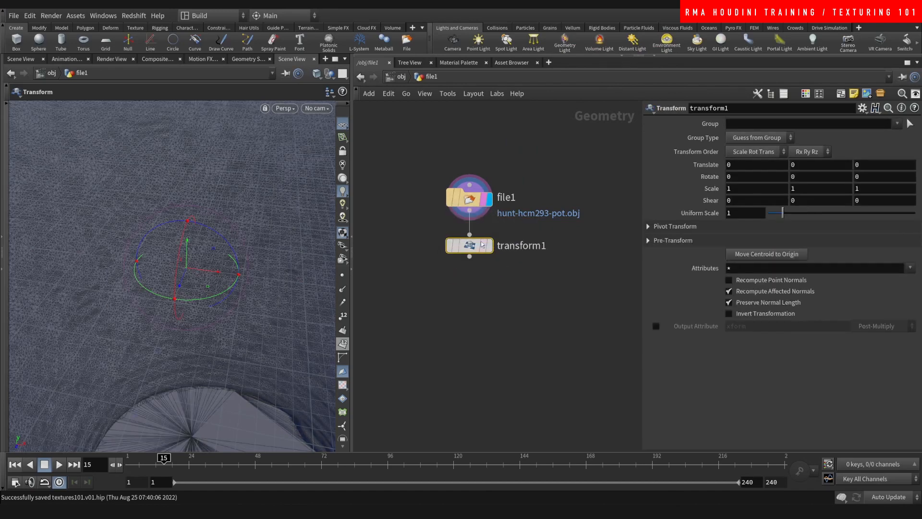
left_click(490, 246)
left_click(767, 254)
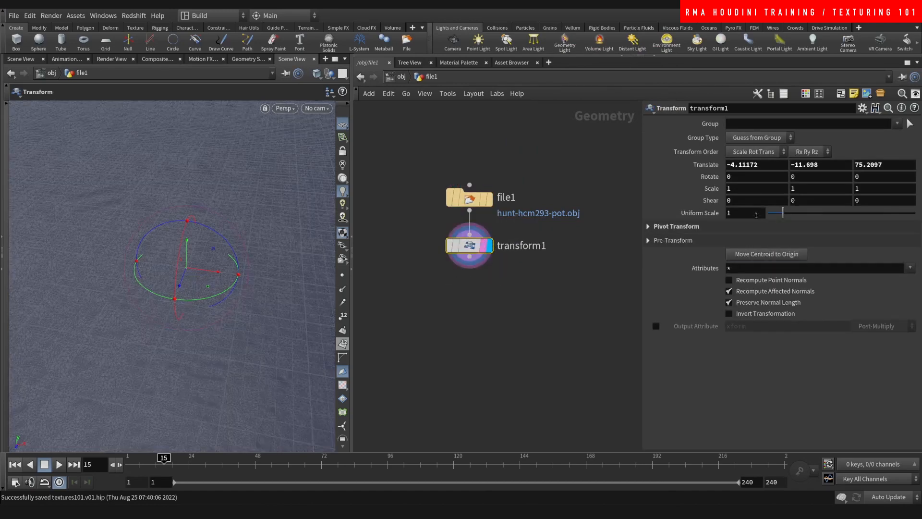
type(".1")
key("Return")
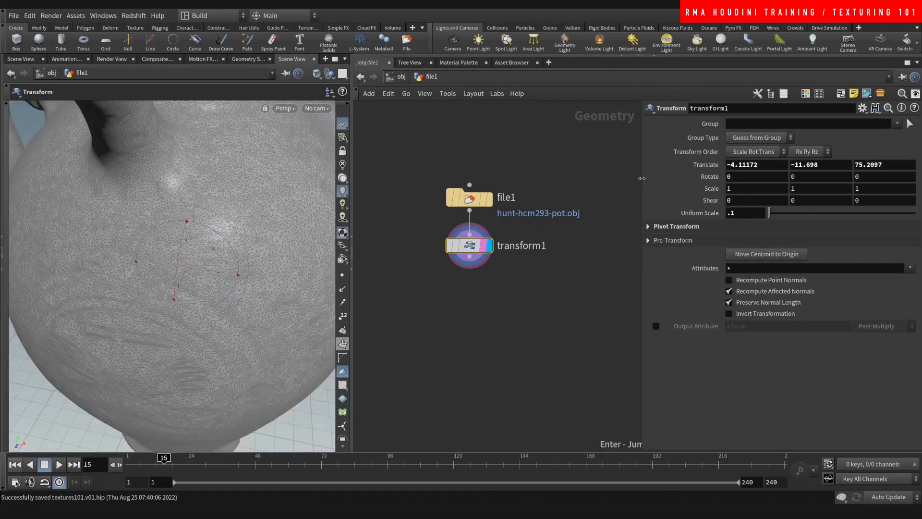
left_click(739, 215)
key("Return")
- Add a box1 node as a size reference for the pot
key("Tab")
type("b")
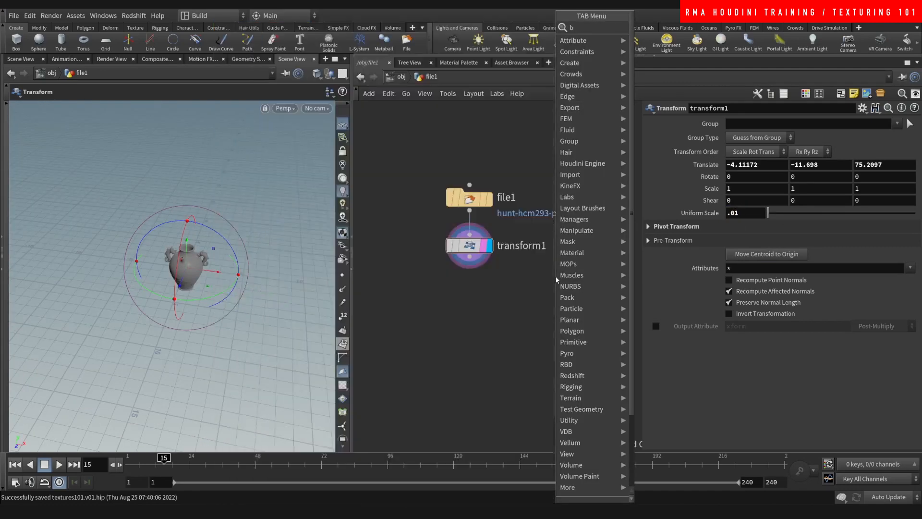
type("o")
key("Return")
left_click(557, 280)
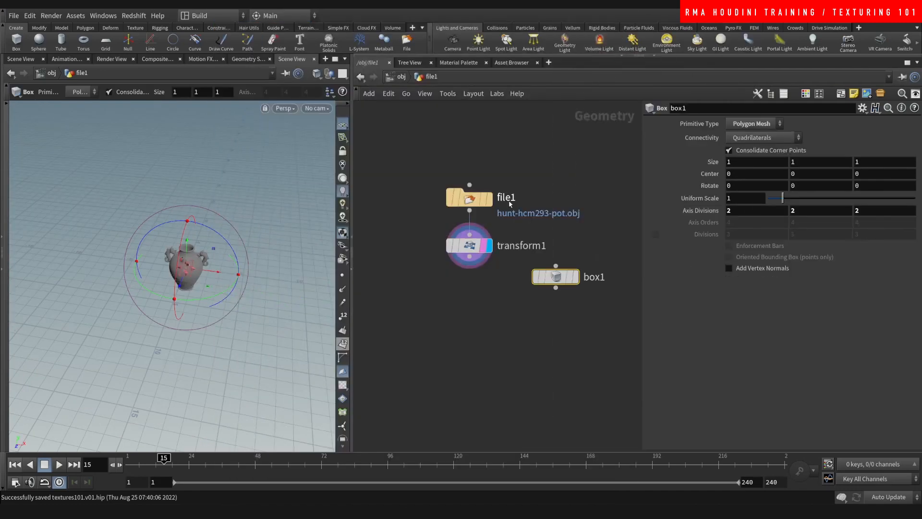
left_click(576, 277)
key("space+h")
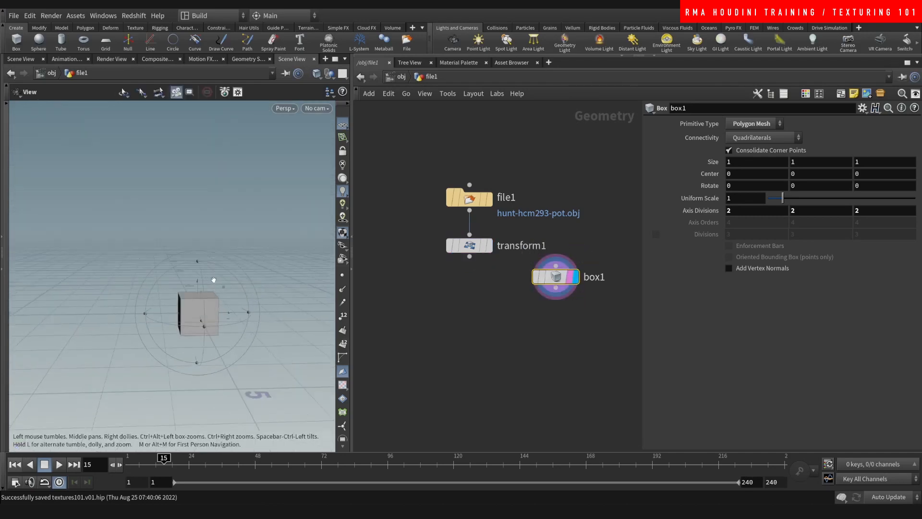
left_click_drag(233, 287, 161, 278, "alt")
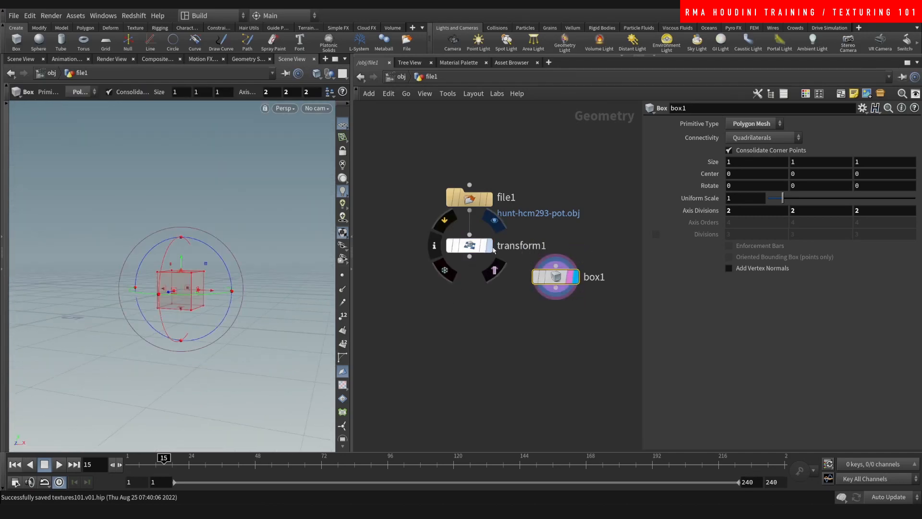
- Raise the transformed pot along Y, checking it from top, front and perspective views
left_click(490, 246)
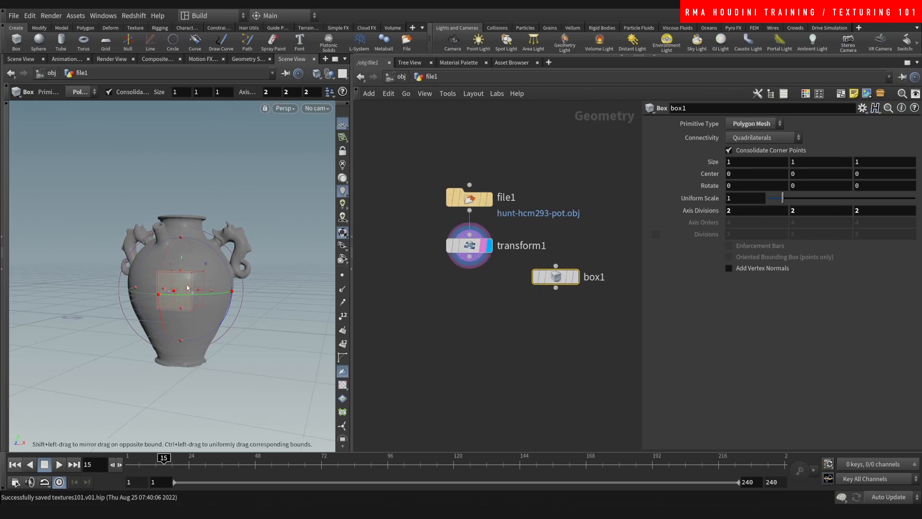
left_click(463, 260)
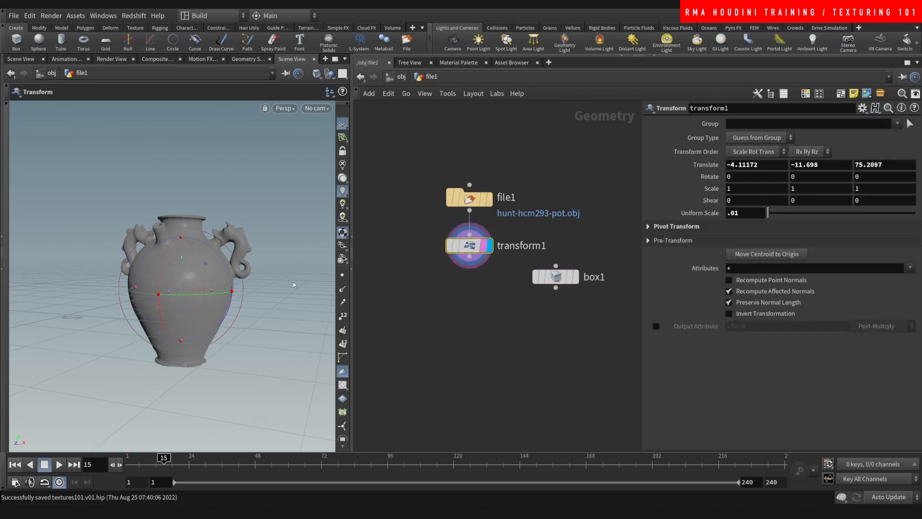
left_click_drag(181, 268, 187, 200)
key("Escape")
left_click_drag(189, 255, 192, 272)
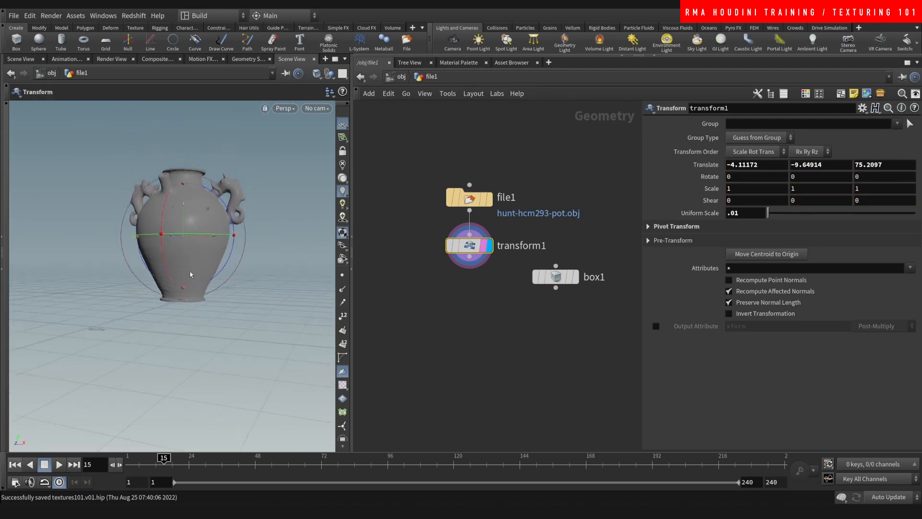
key("space+2")
key("space+3")
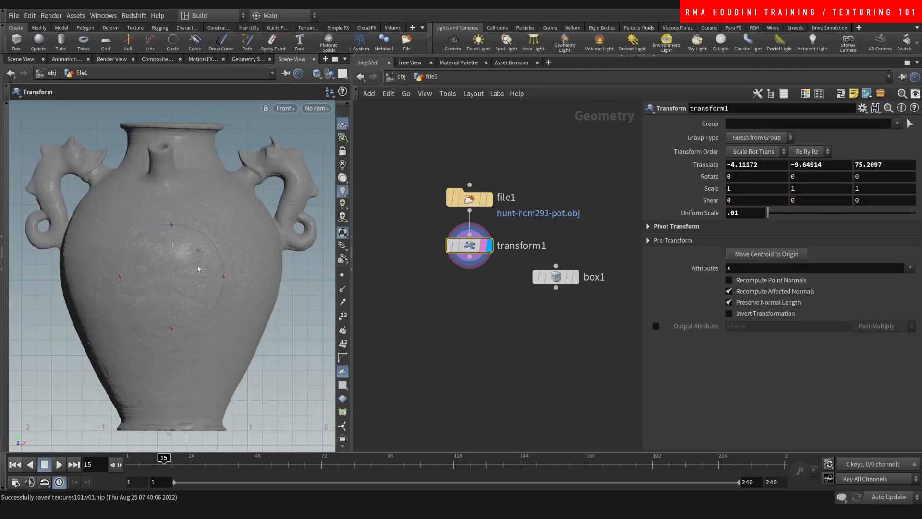
middle_click_drag(210, 221, 192, 264)
right_click_drag(192, 263, 170, 324)
middle_click_drag(189, 296, 200, 288)
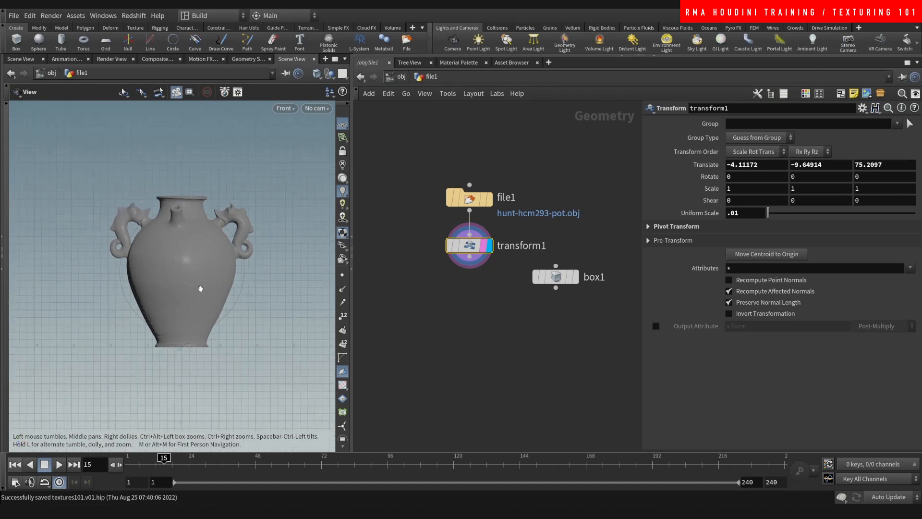
right_click_drag(169, 321, 221, 286)
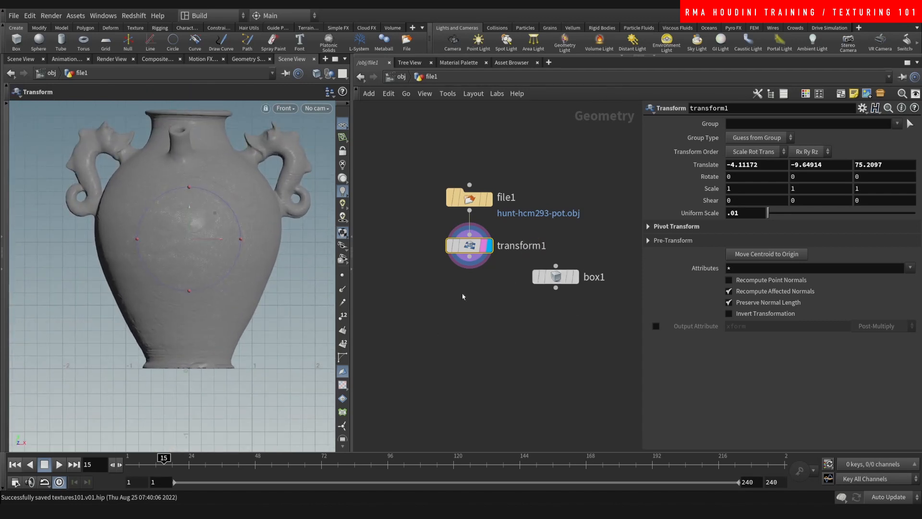
key("space+1")
right_click_drag(236, 302, 185, 251, "alt")
left_click_drag(185, 251, 225, 267, "alt")
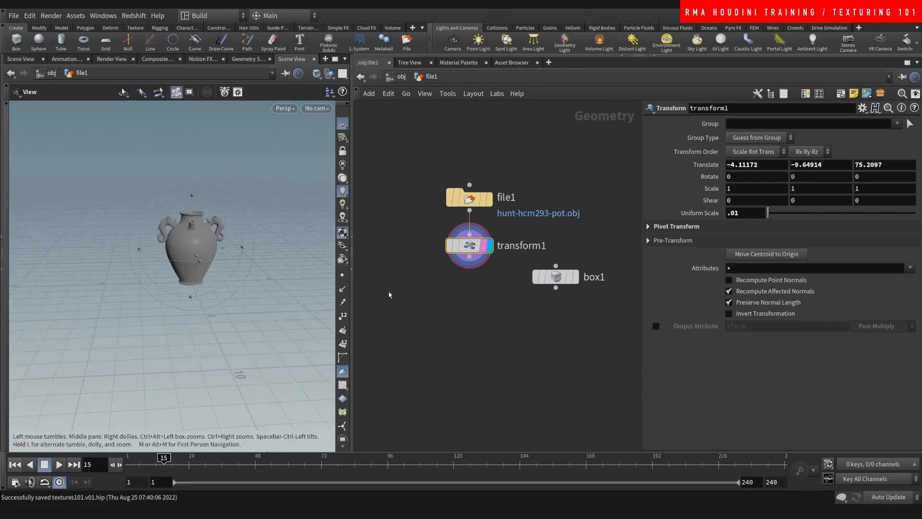
- Delete the box1 reference node
left_click_drag(583, 206, 526, 324)
key("Delete")
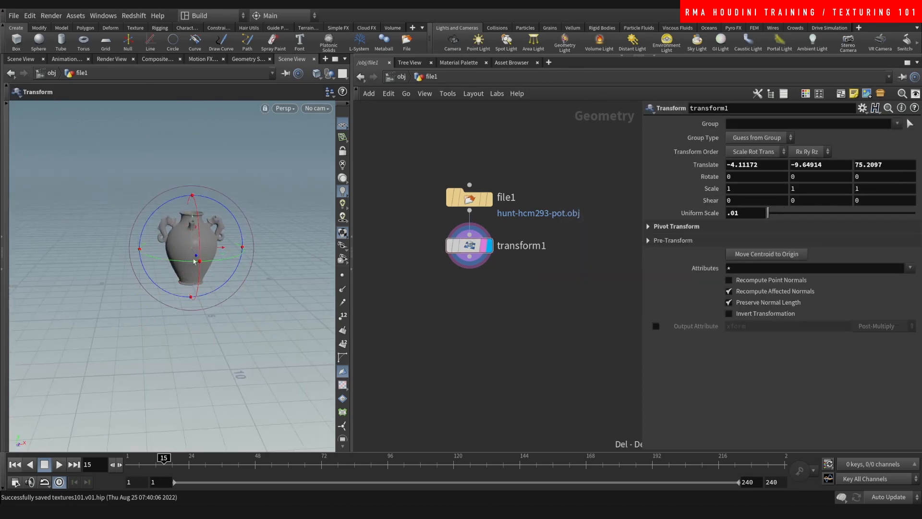
left_click_drag(194, 262, 224, 247, "alt")
right_click_drag(225, 247, 243, 206, "alt")
left_click_drag(243, 207, 148, 240, "alt")
middle_click_drag(171, 249, 173, 242)
middle_click_drag(480, 302, 469, 293)
- Add uvquickshade1 wired beneath transform1 and display the checker-textured pot
key("Tab")
mouse_move(471, 307)
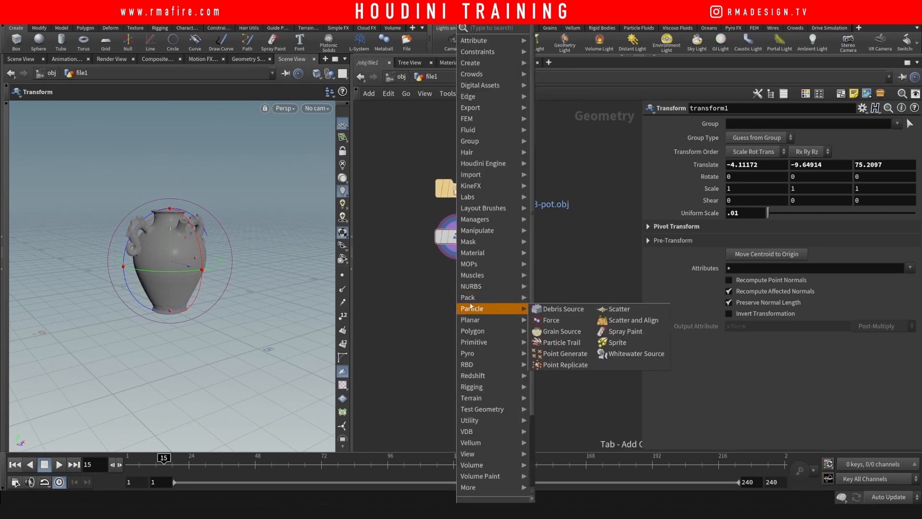
type("uvqui")
key("Return")
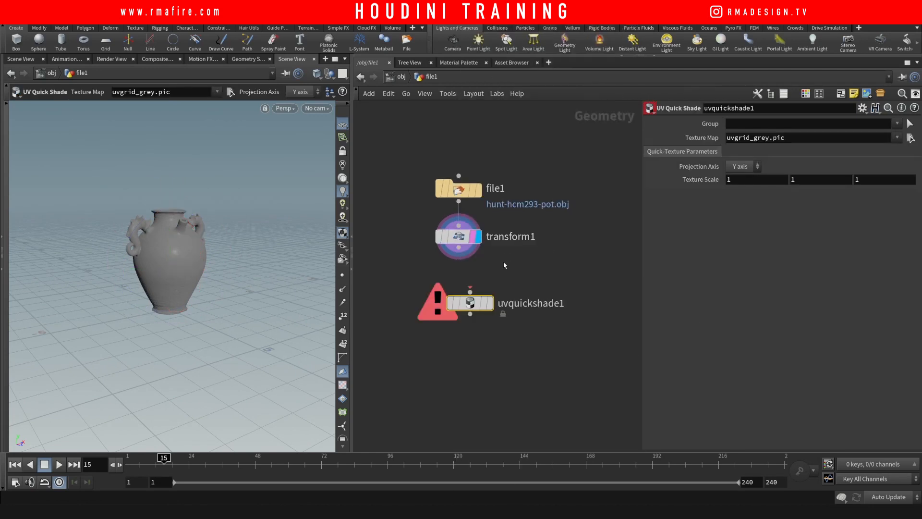
left_click(459, 248)
left_click(470, 291)
left_click_drag(470, 304, 459, 285)
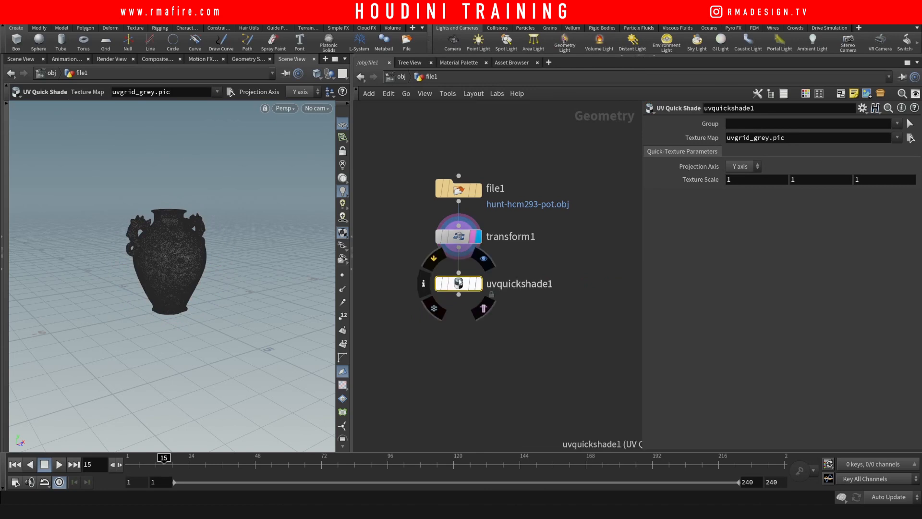
left_click(621, 252)
middle_click(464, 240)
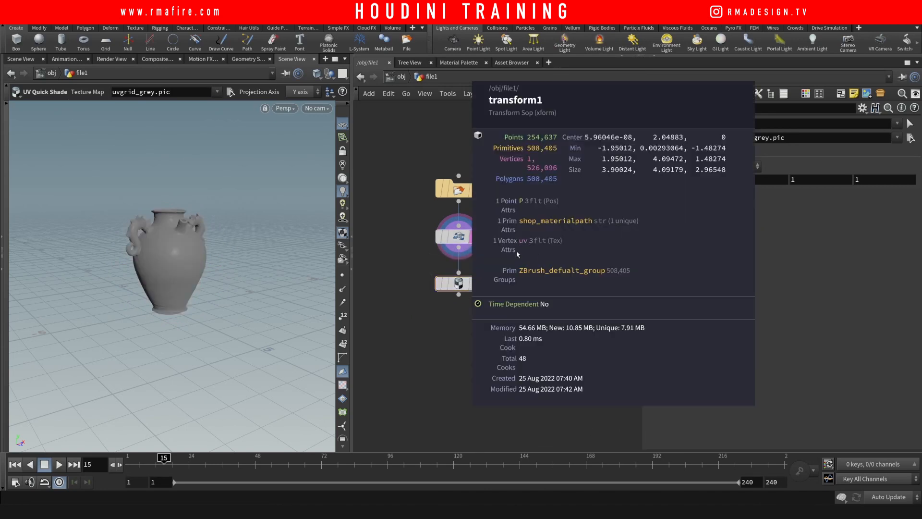
left_click(487, 261)
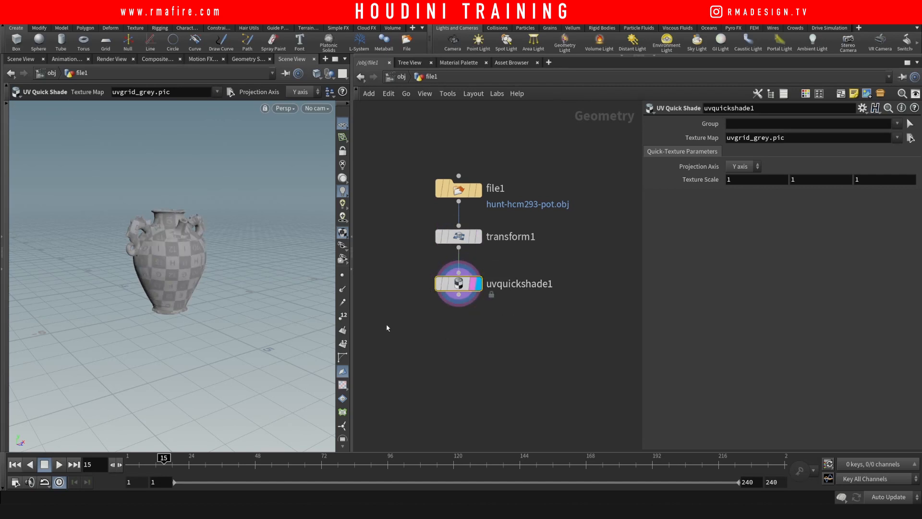
left_click_drag(172, 261, 166, 259)
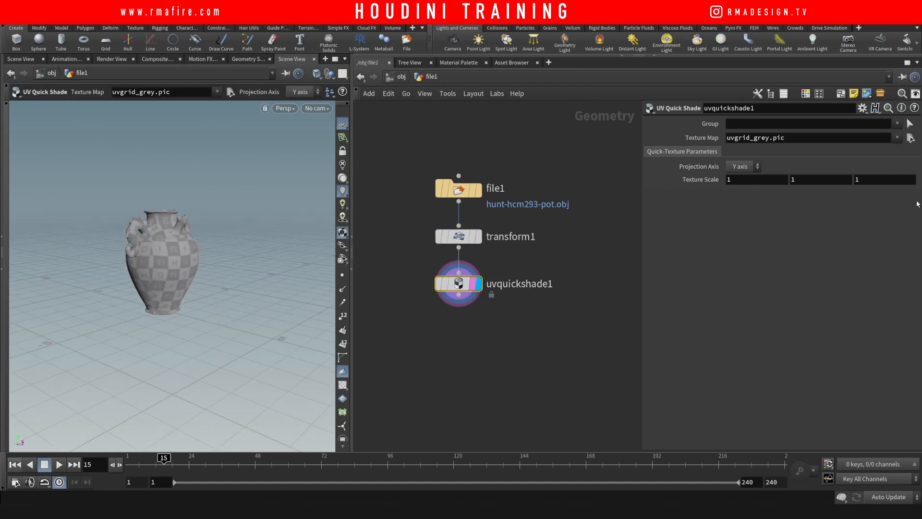
- Set uvquickshade1's texture map to hunt-hcm293-pot.bmp and inspect the painted pot
left_click(910, 138)
left_click(700, 60)
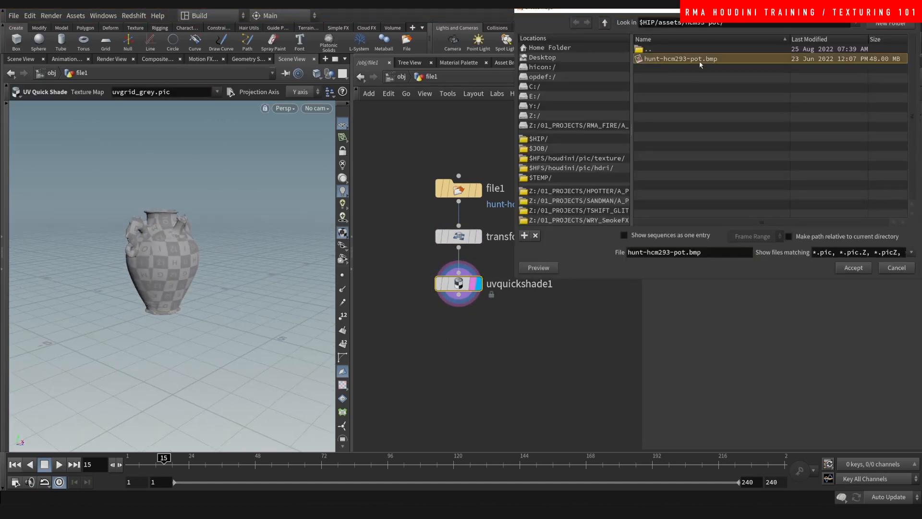
left_click(852, 268)
right_click_drag(301, 300, 240, 200, "alt")
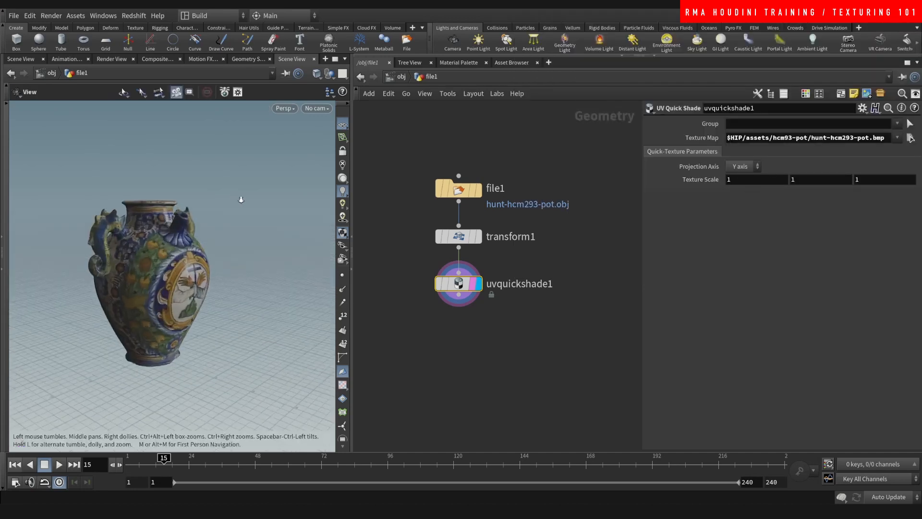
left_click_drag(241, 199, 209, 267, "alt")
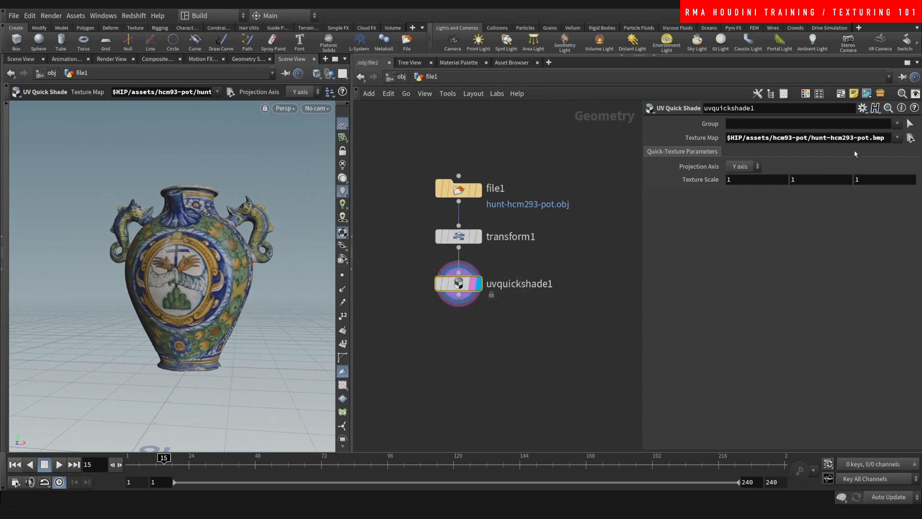
left_click_drag(886, 138, 518, 170)
key("ctrl+c")
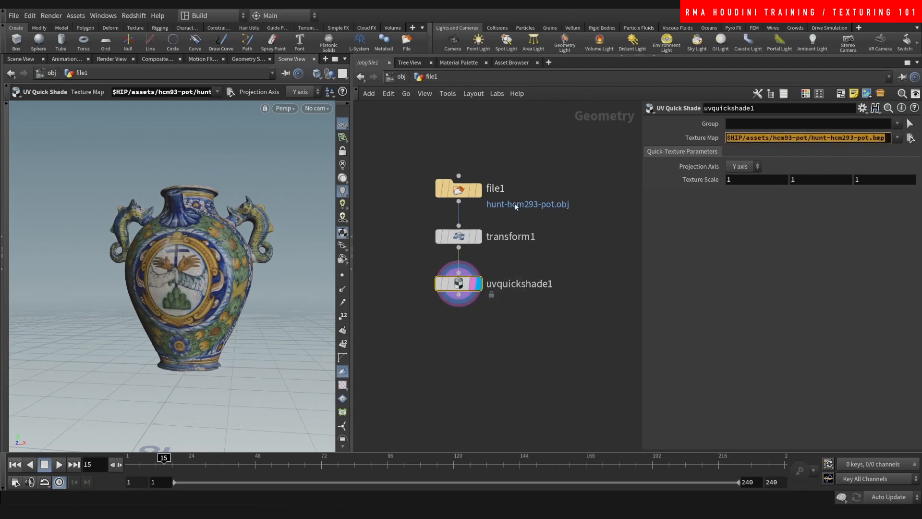
- Add a Material SOP (material1) under uvquickshade1 and make it the displayed node
left_click(538, 336)
key("Tab")
type("mat")
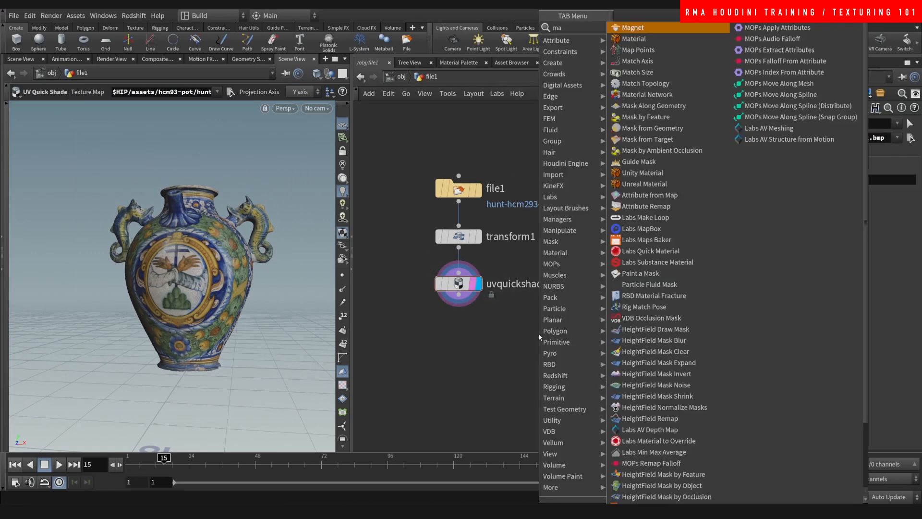
key("Return")
left_click(458, 323)
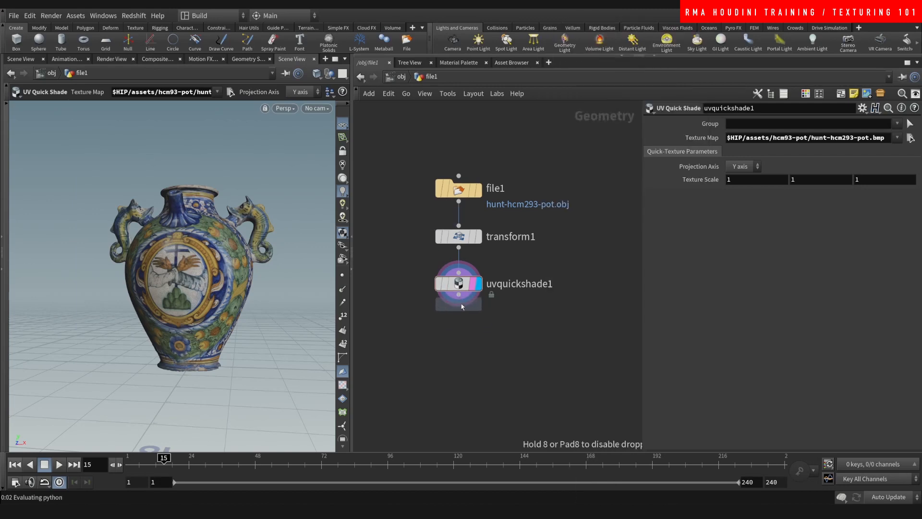
left_click(477, 330)
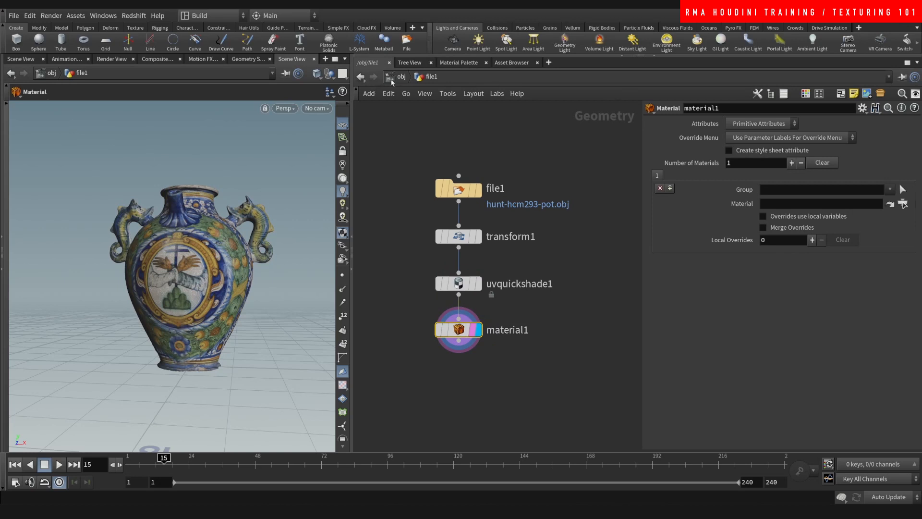
- Switch to the /mat network and delete all the old shader nodes
left_click(392, 81)
left_click(407, 121)
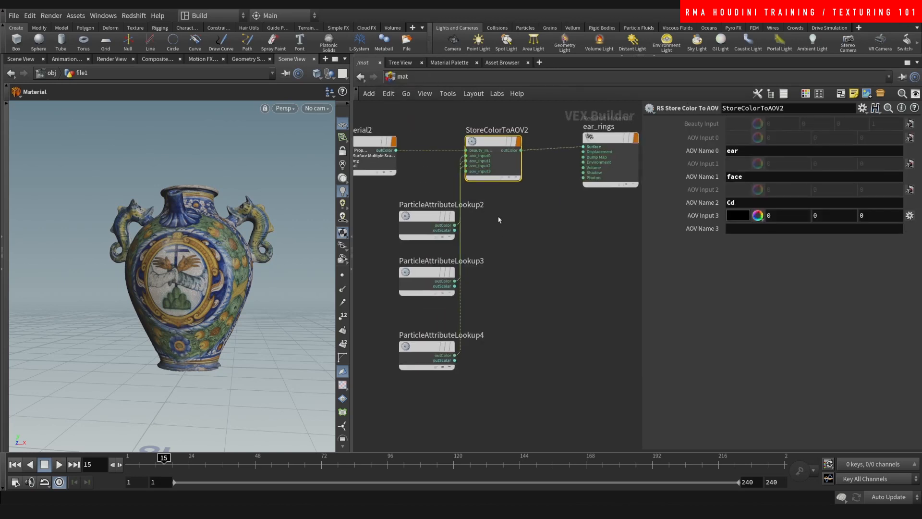
scroll(499, 220, "down", 5)
left_click_drag(422, 128, 520, 241)
key("Delete")
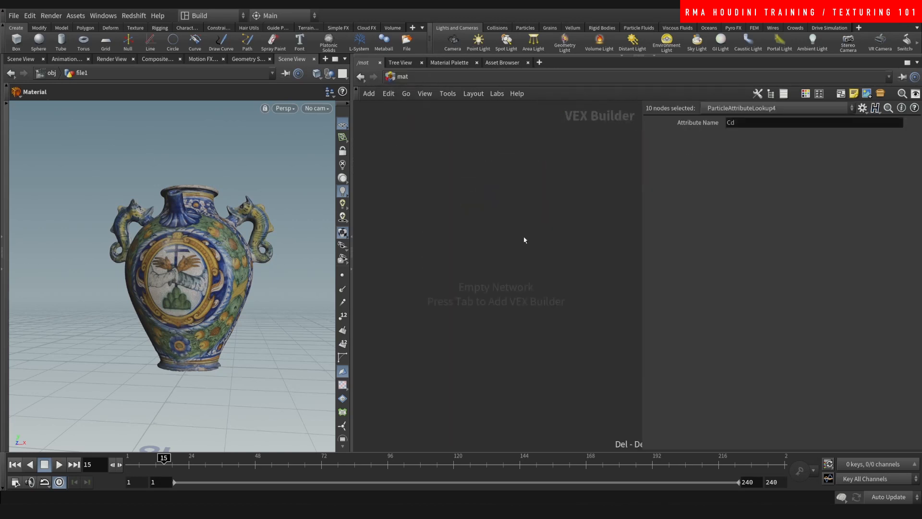
- Add an RS Material node and a Redshift Material output node in /mat
key("Tab")
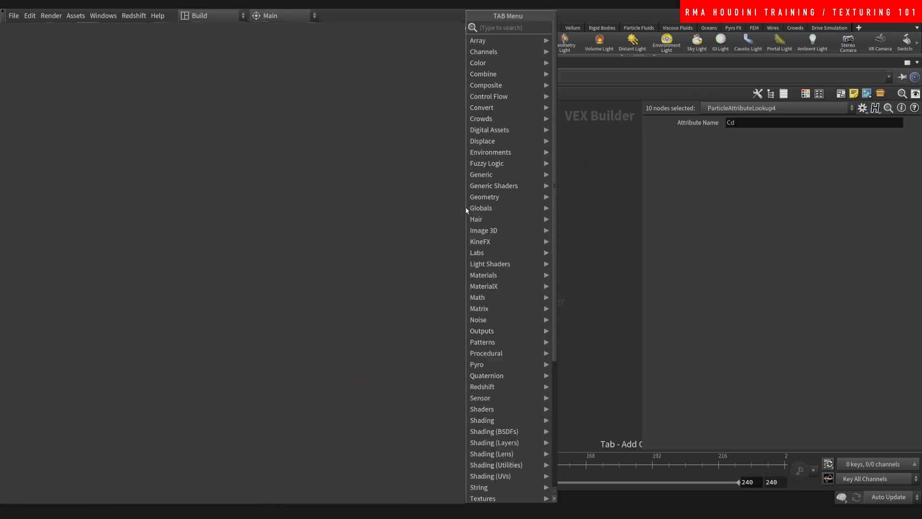
type("rsmater")
key("Return")
key("Tab")
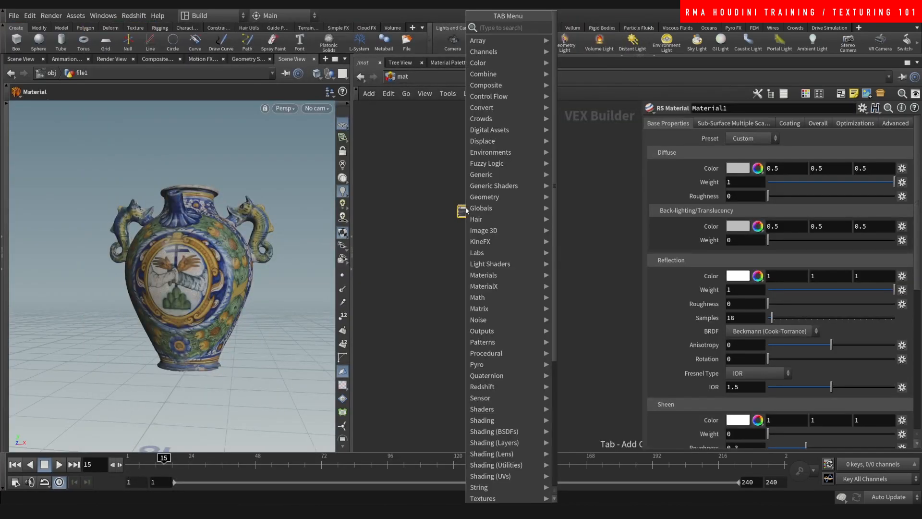
type("redmate")
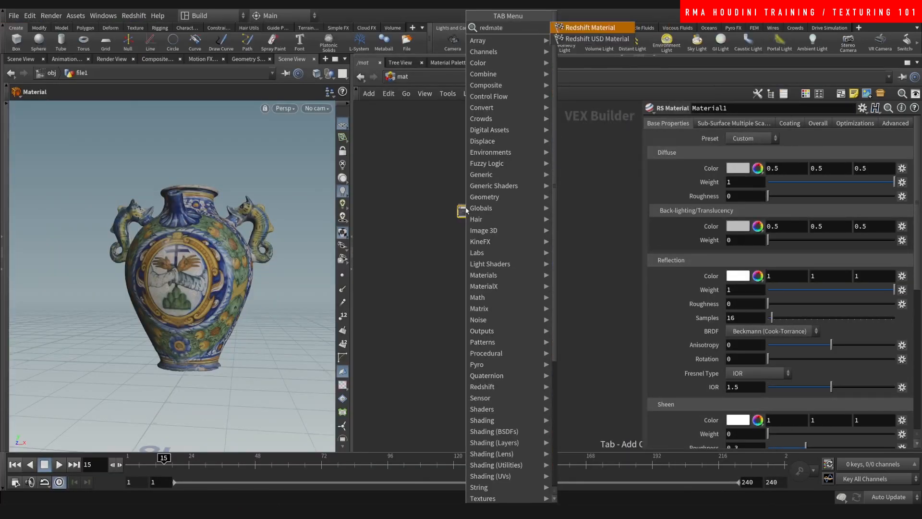
key("Return")
scroll(468, 208, "up", 6)
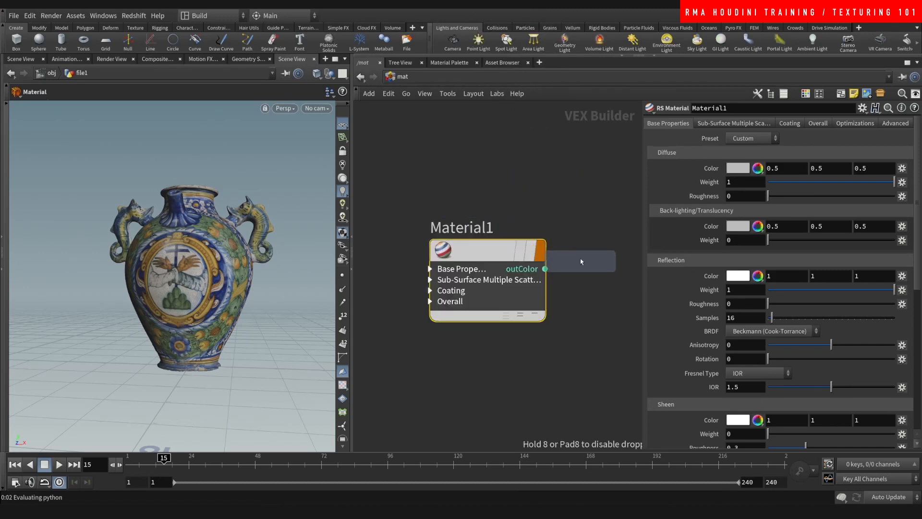
scroll(480, 211, "down", 4)
left_click(534, 247)
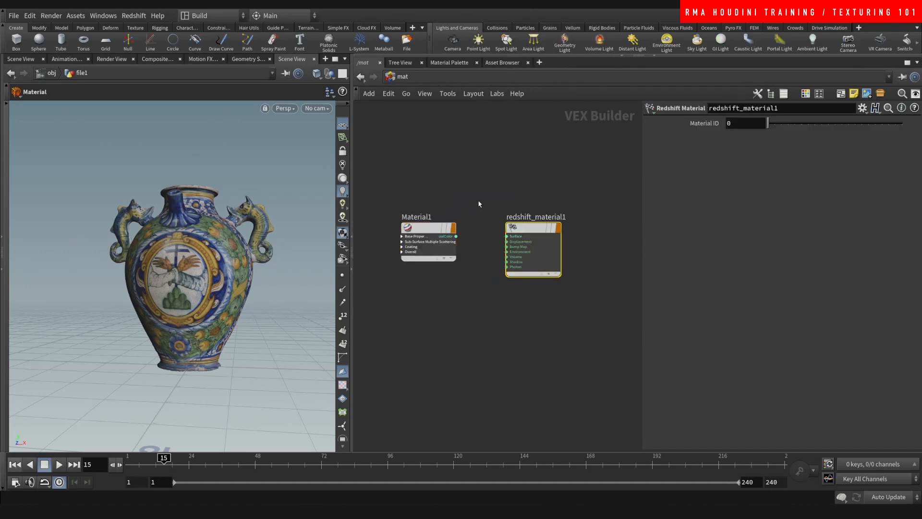
- Connect Material1's outColor to redshift_material1's Surface input and tidy the node layout
left_click(423, 232)
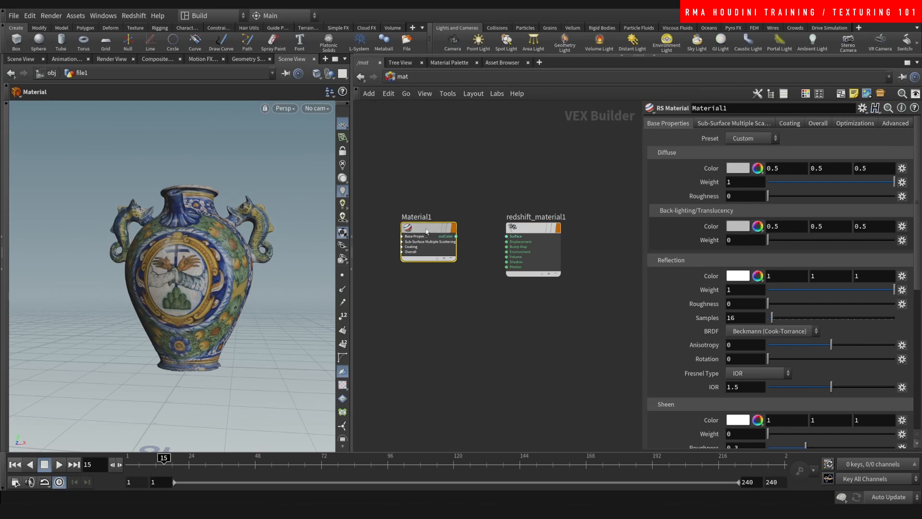
left_click_drag(428, 246, 507, 236)
left_click(538, 245)
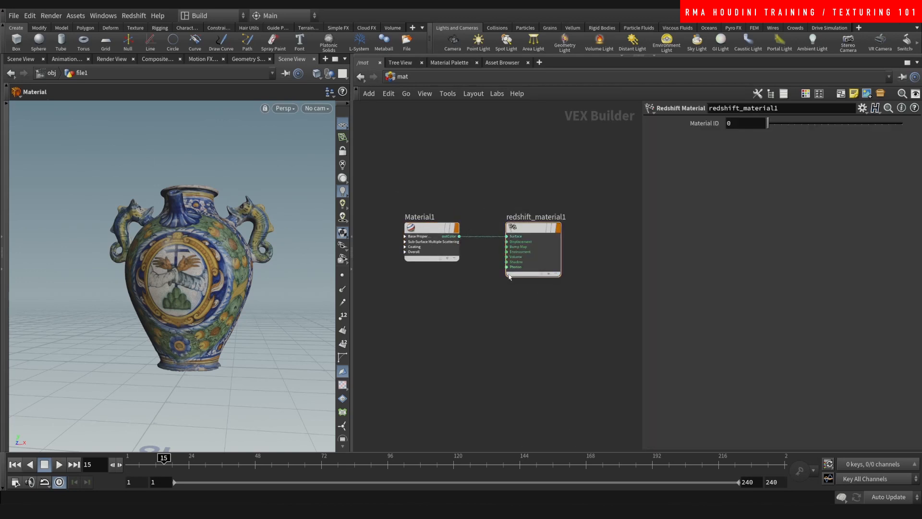
left_click_drag(443, 230, 462, 231)
left_click_drag(463, 171, 435, 302)
left_click_drag(393, 179, 457, 262)
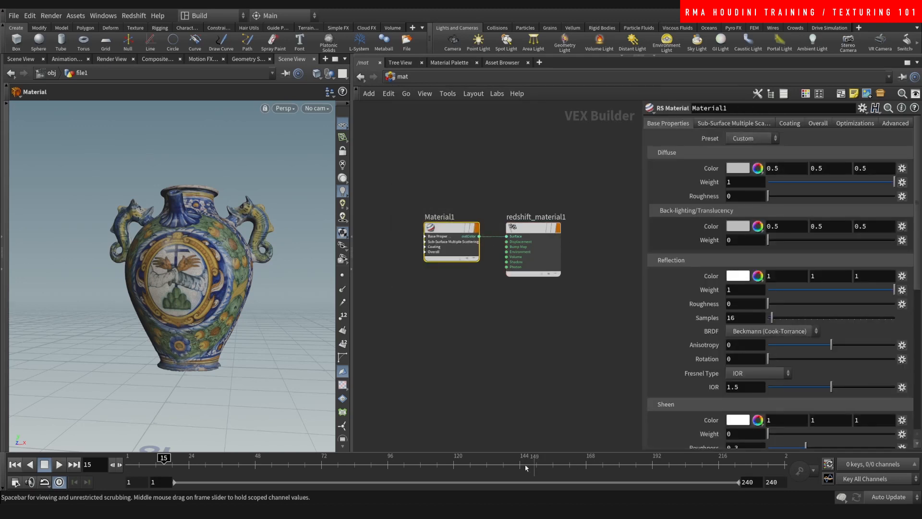
left_click(425, 236)
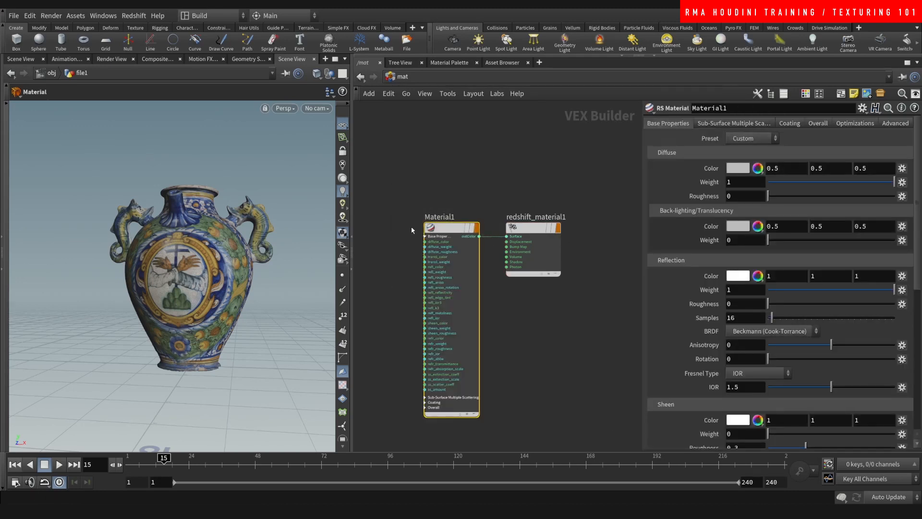
middle_click_drag(412, 225, 448, 170)
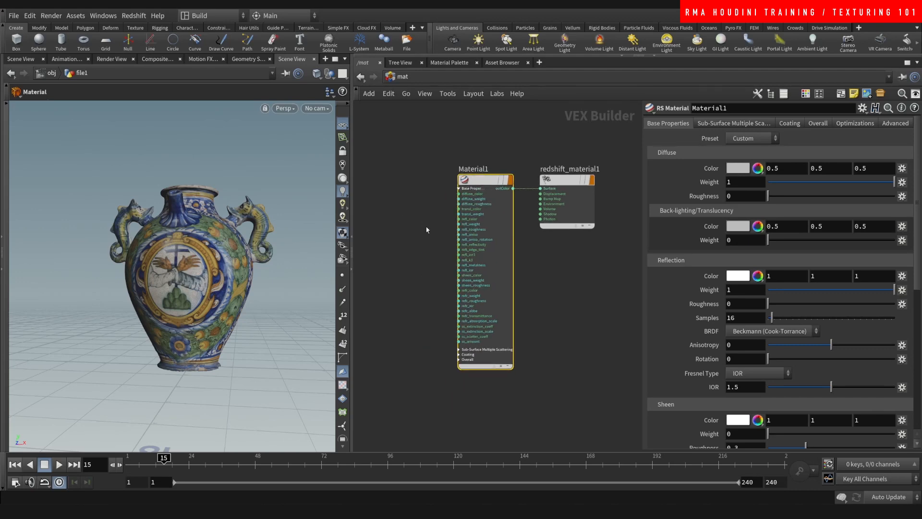
- Add an RS Texture node (TextureSampler1) loading hunt-hcm293-pot.bmp in sRGB
key("Tab")
type("r")
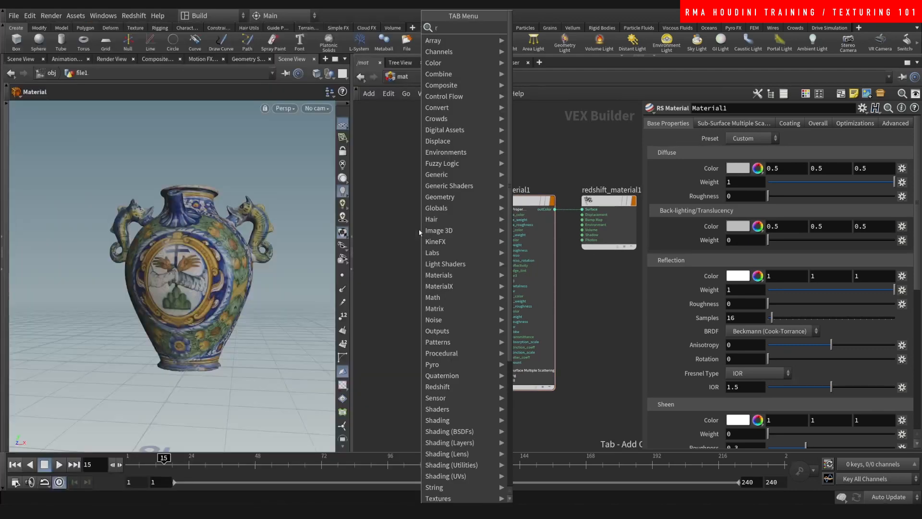
type("s tex")
left_click(547, 28)
left_click(414, 231)
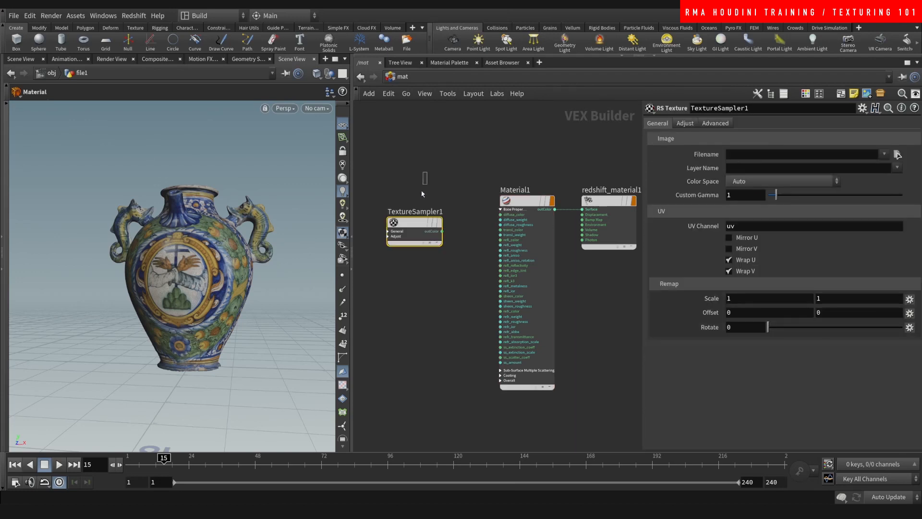
left_click(735, 157)
key("ctrl+v")
left_click(545, 161)
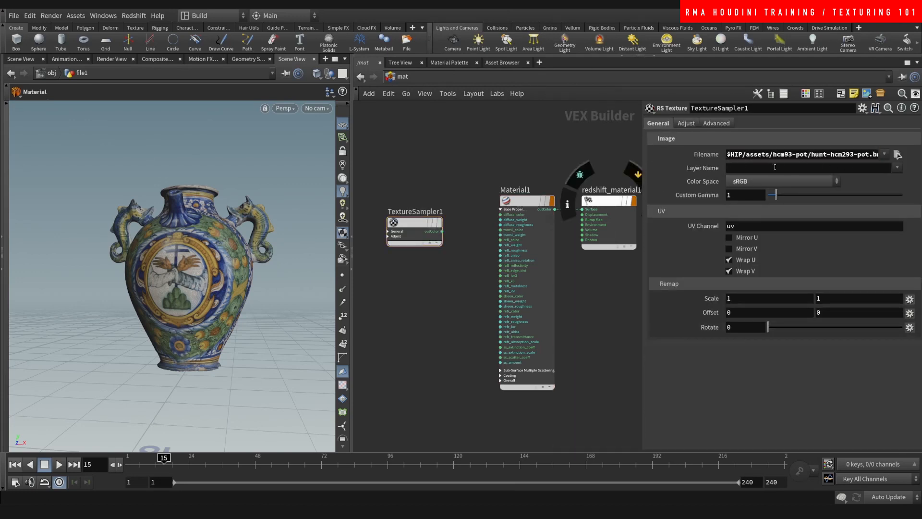
- Return to /obj, inspect uvquickshade1 and material1 inside file1, then go back up
left_click(402, 77)
left_click(422, 129)
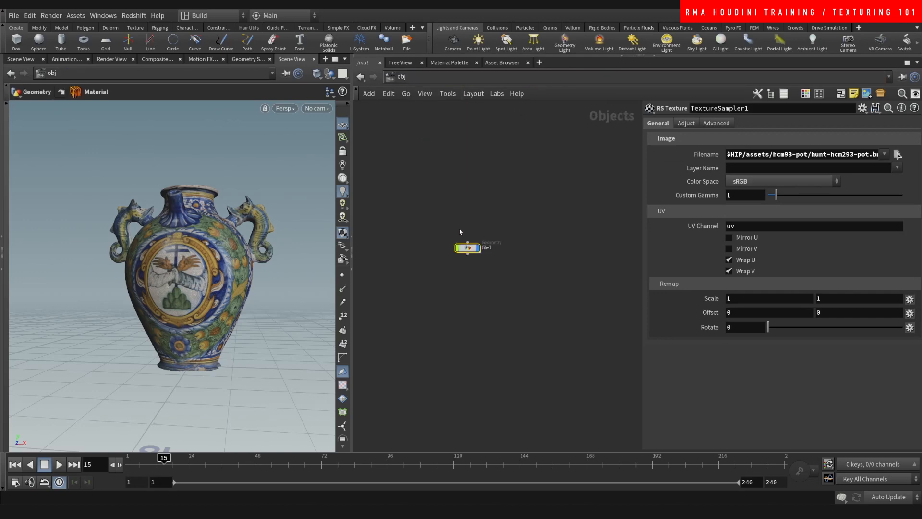
double_click(468, 247)
left_click_drag(401, 320, 443, 335)
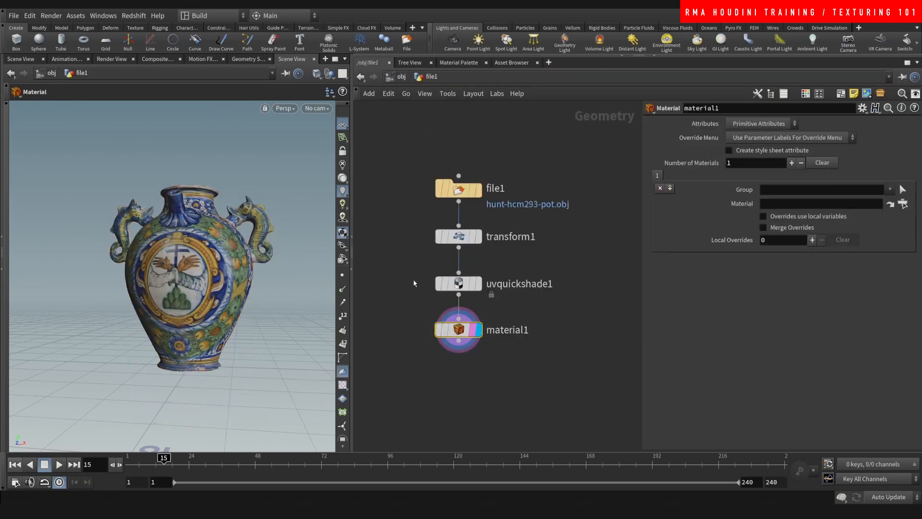
left_click_drag(411, 278, 449, 303)
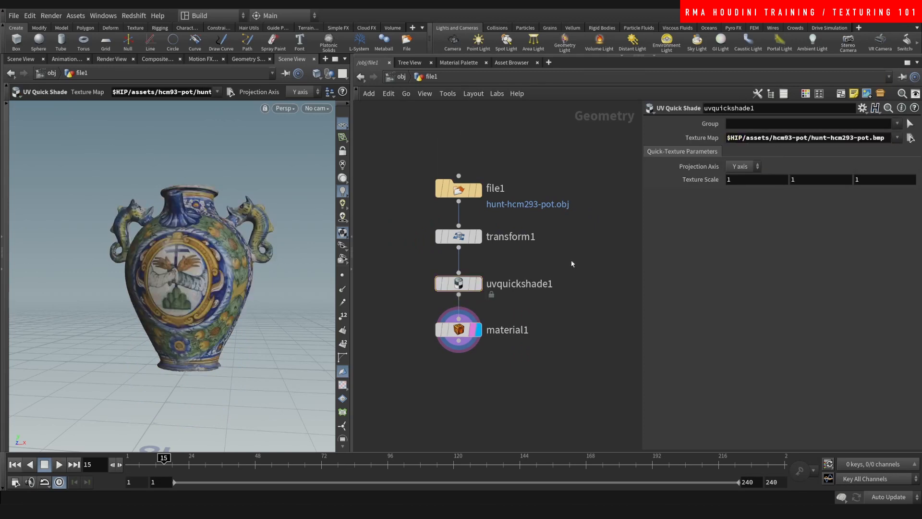
left_click_drag(432, 376, 478, 400)
left_click_drag(407, 313, 512, 375)
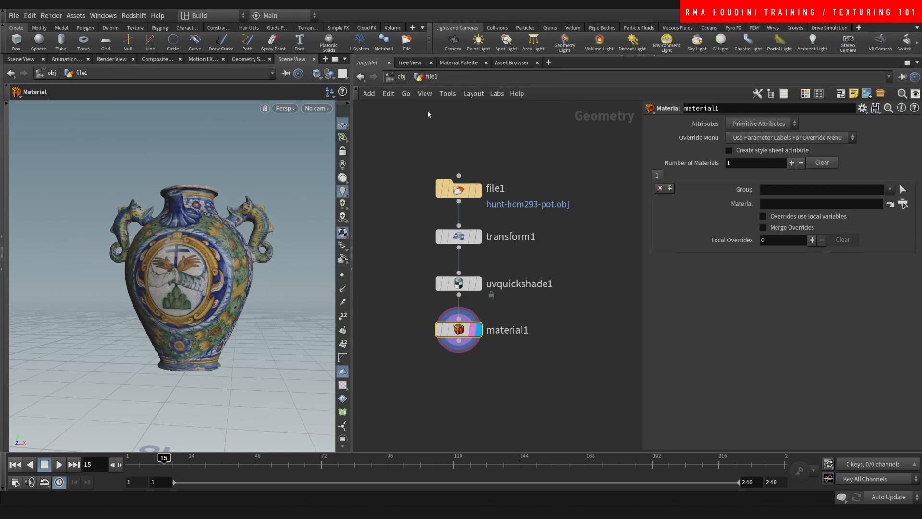
left_click(402, 77)
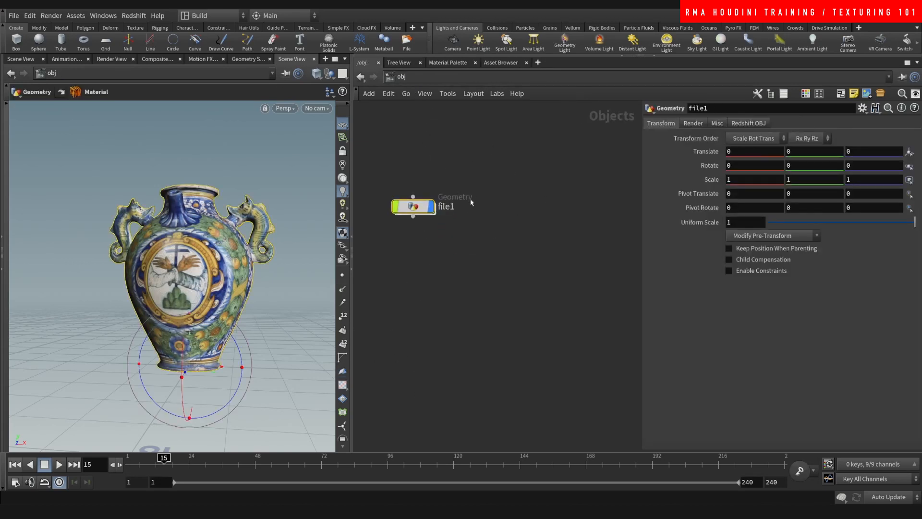
- Add a Redshift dome light, rslightdome1, level with file1
key("Tab")
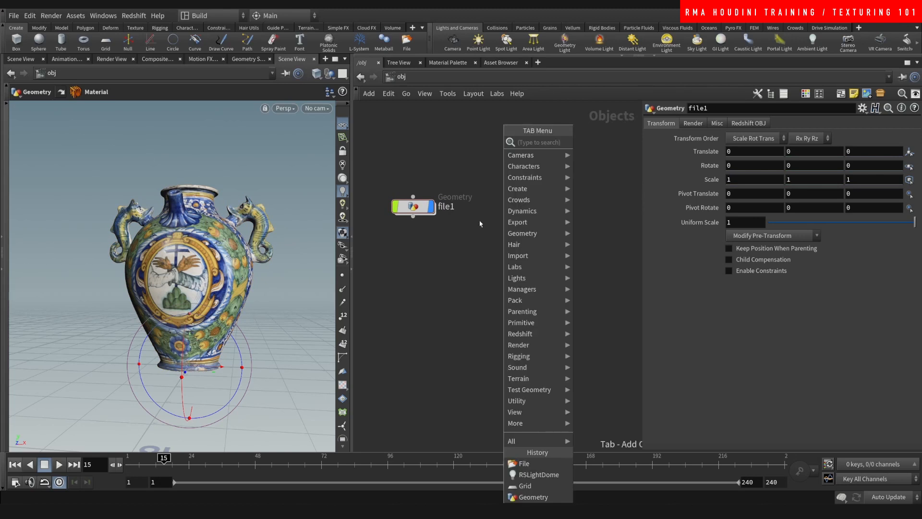
type("dome")
key("Return")
left_click(479, 221)
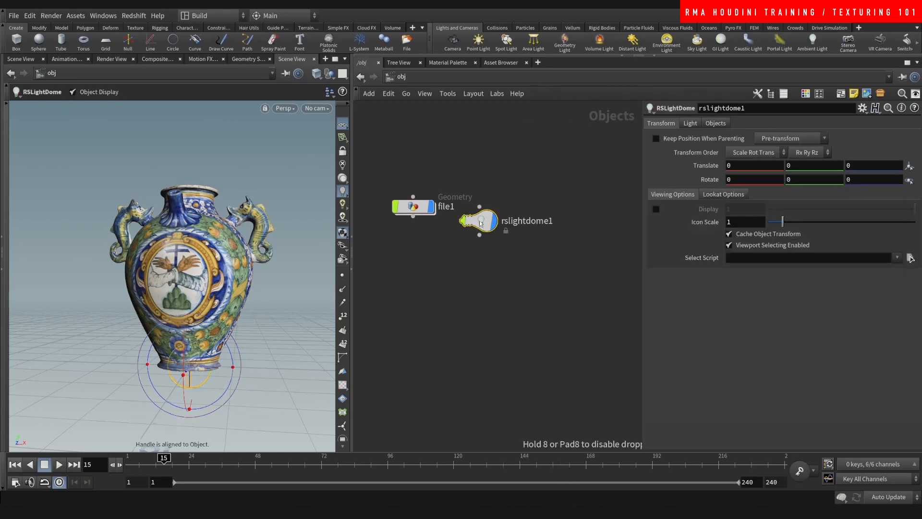
left_click_drag(479, 222, 503, 208)
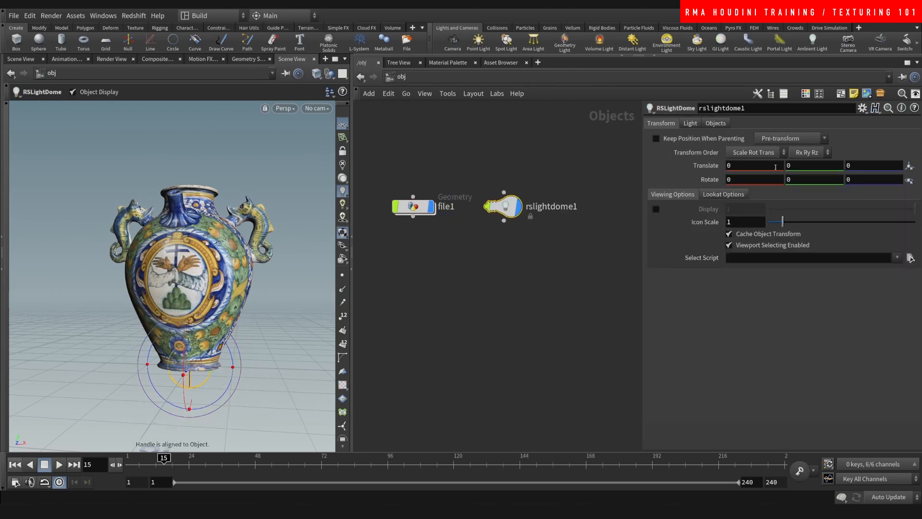
- Browse the dome light's Texture file dialog up to the projects folder
left_click(688, 125)
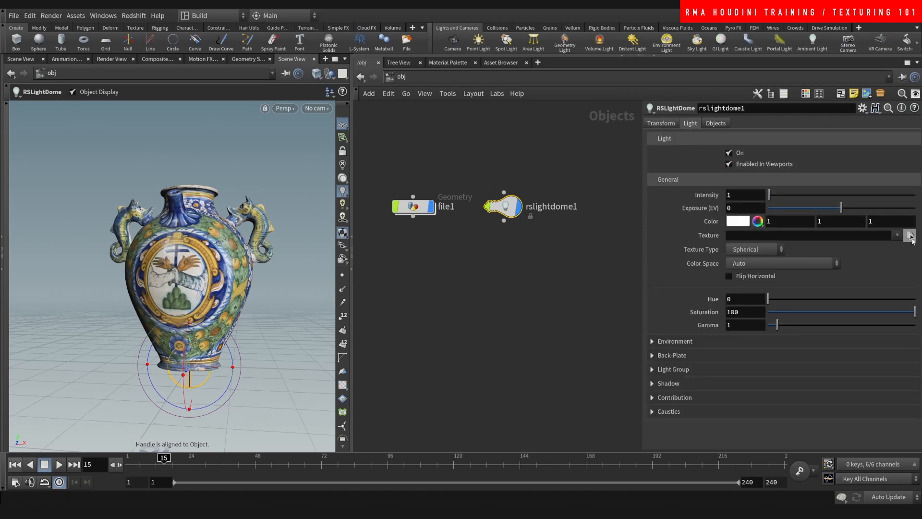
left_click(909, 240)
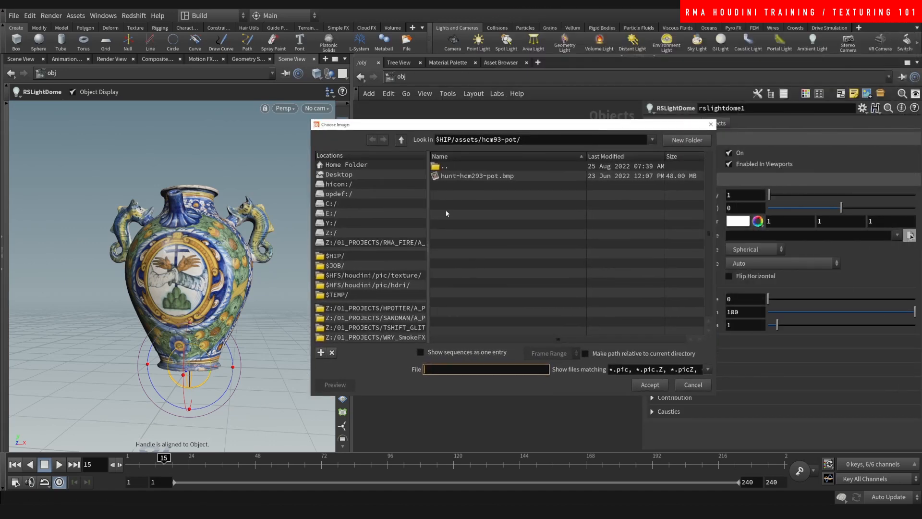
double_click(482, 166)
double_click(484, 167)
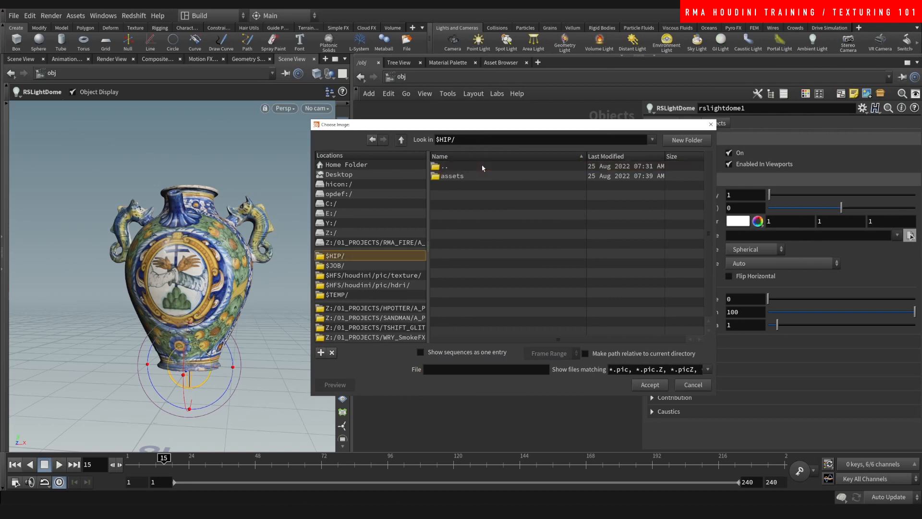
double_click(485, 168)
double_click(486, 169)
double_click(490, 171)
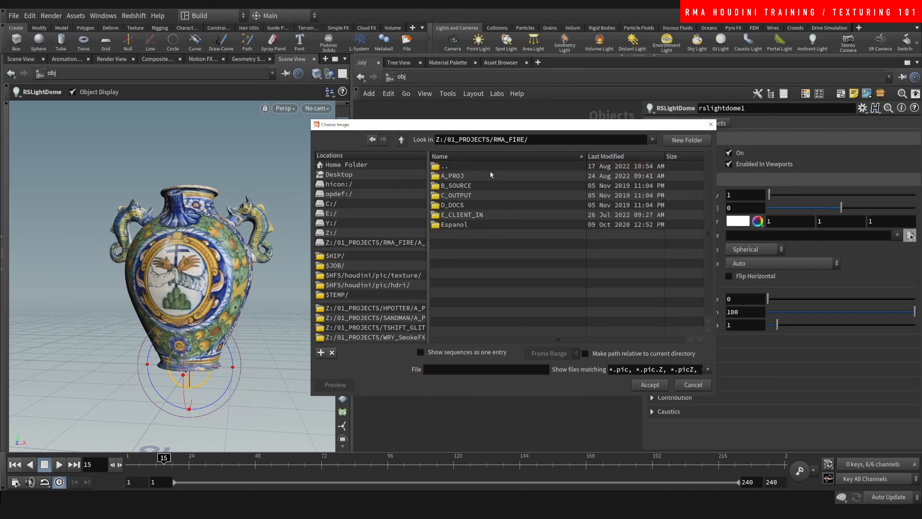
left_click(495, 167)
double_click(497, 168)
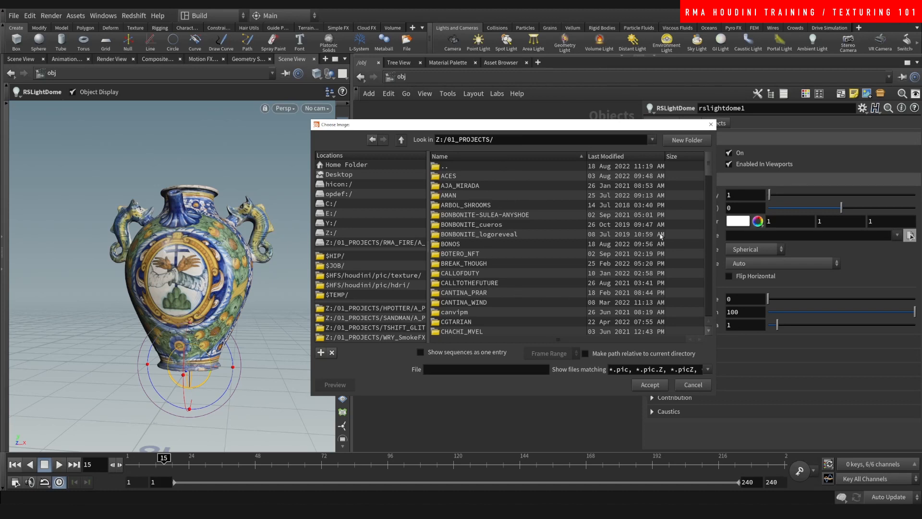
mouse_move(710, 172)
left_mouse_down()
mouse_move(710, 183)
mouse_move(709, 160)
left_mouse_up()
- Load parking_vol1_hdri5.hdr from HDRI_PACKS/C_OUTPUT/PARKING_VOL1/HDRI as the dome texture
left_click(613, 157)
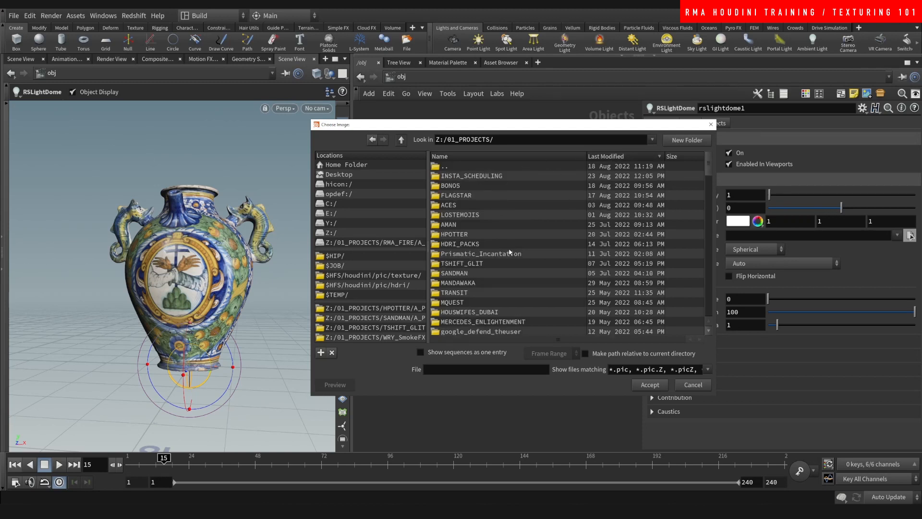
double_click(489, 243)
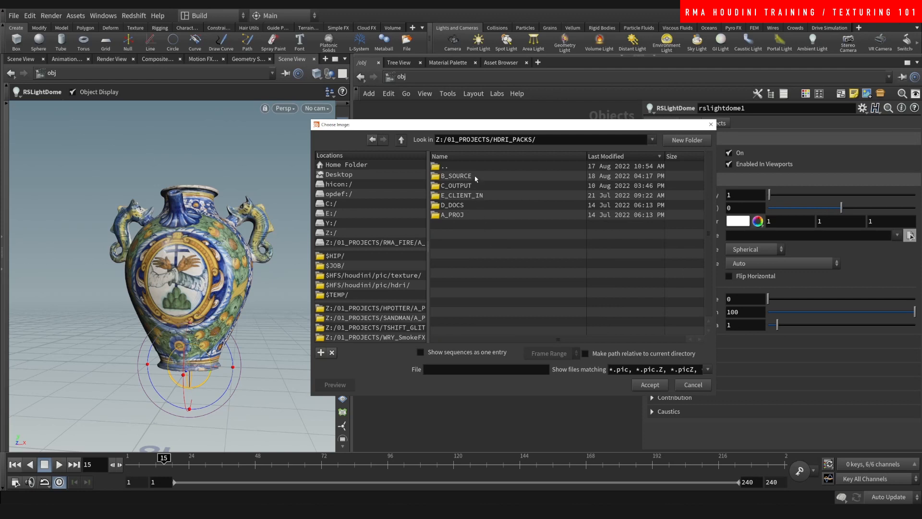
left_click(489, 157)
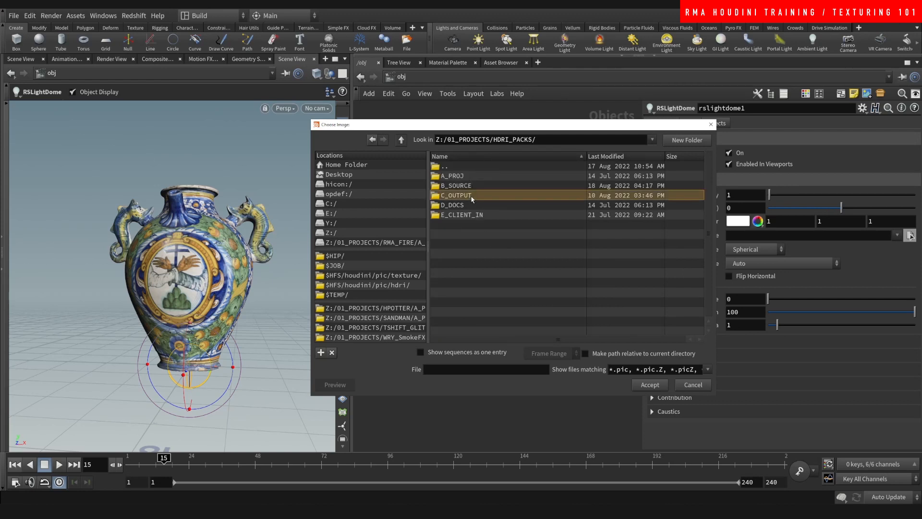
double_click(482, 194)
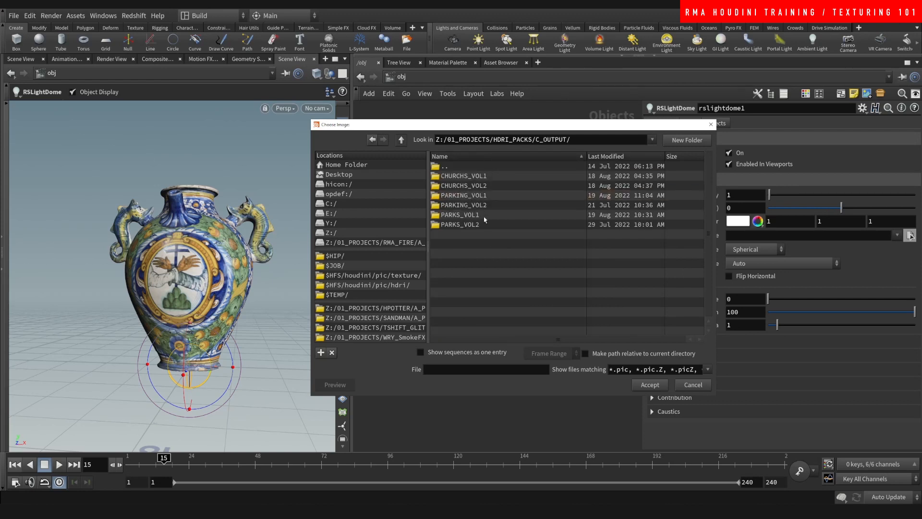
left_click(481, 197)
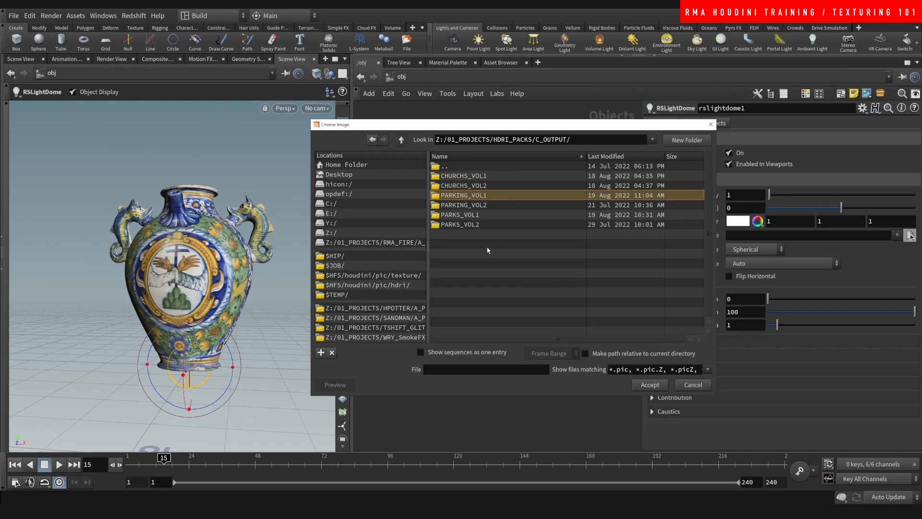
double_click(486, 197)
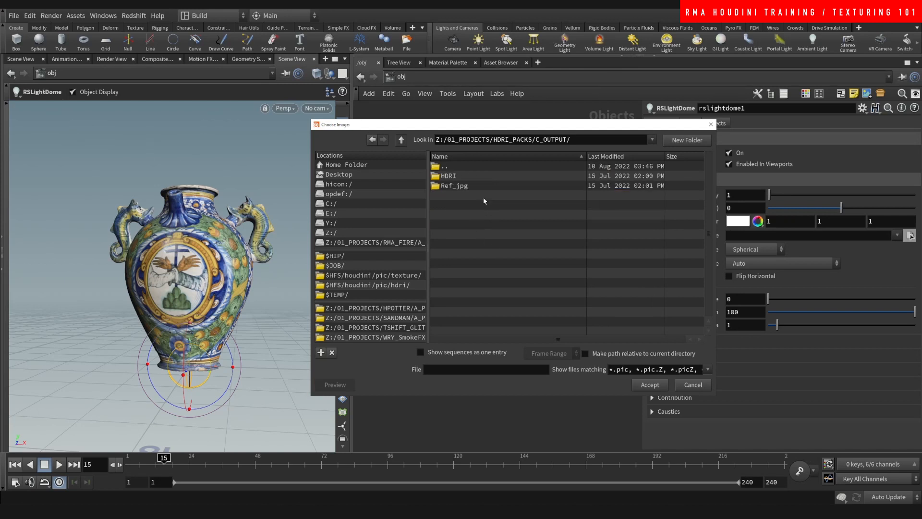
double_click(484, 177)
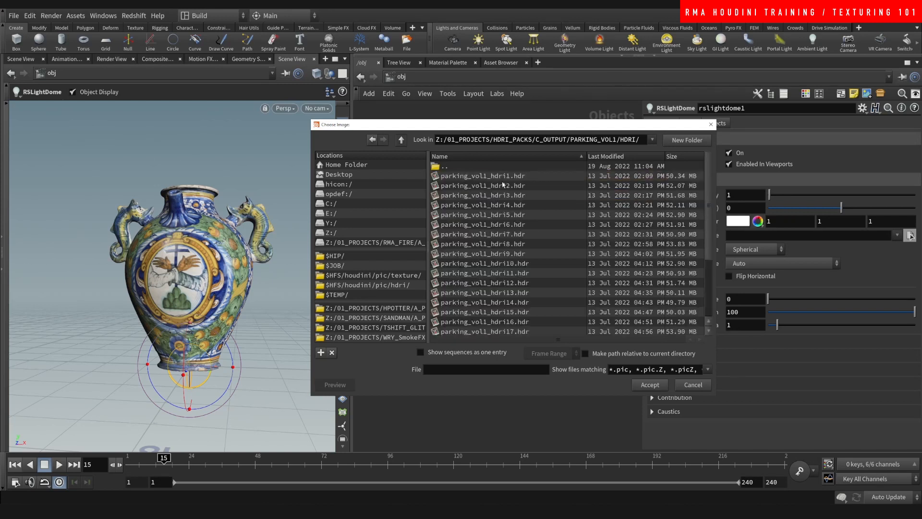
double_click(500, 214)
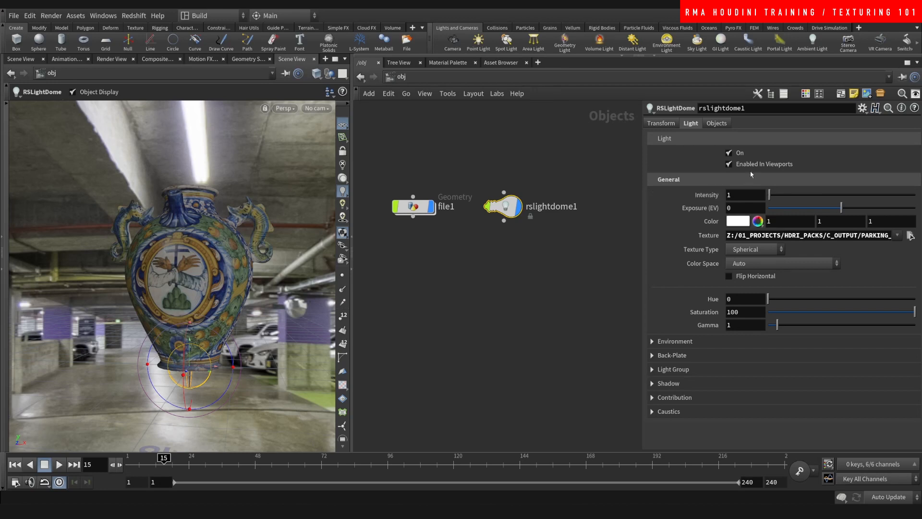
- Turn off Enabled In Viewports and the Environment Background for the dome light
left_click(728, 163)
left_click(689, 342)
left_click(729, 355)
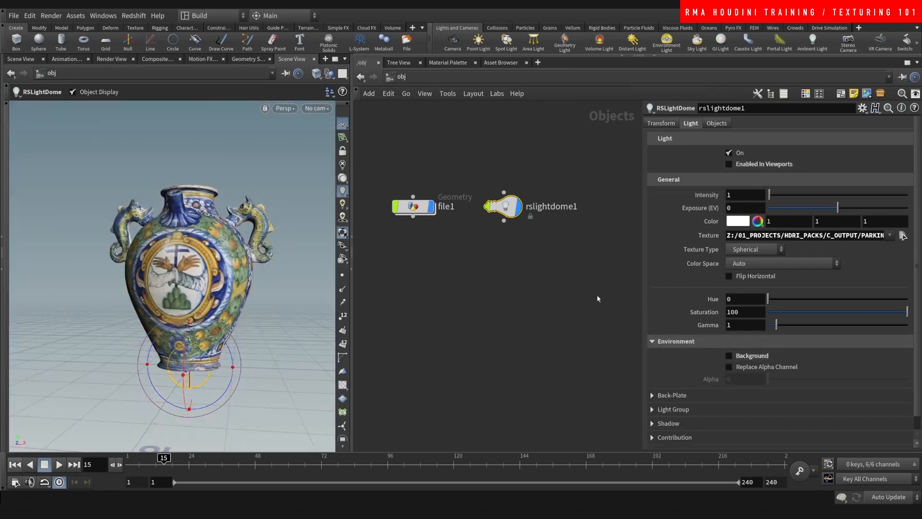
scroll(194, 238, "down", 3)
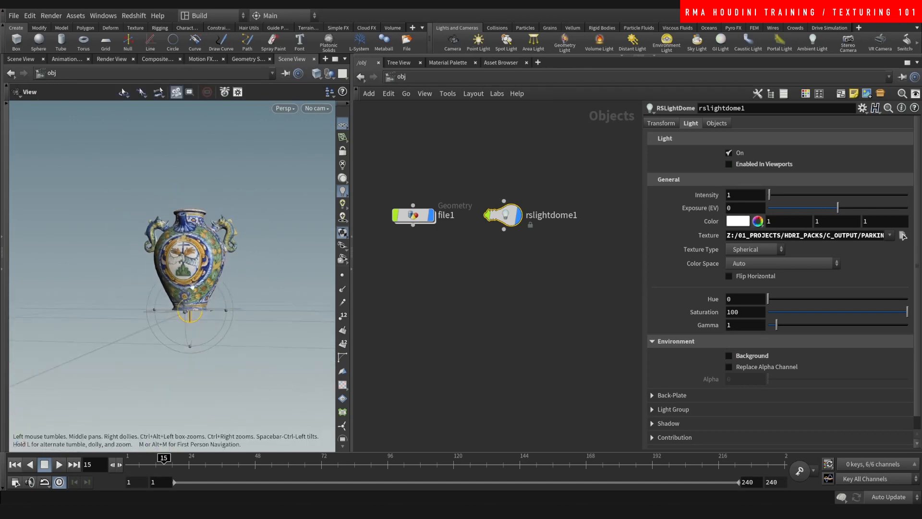
key("Tab")
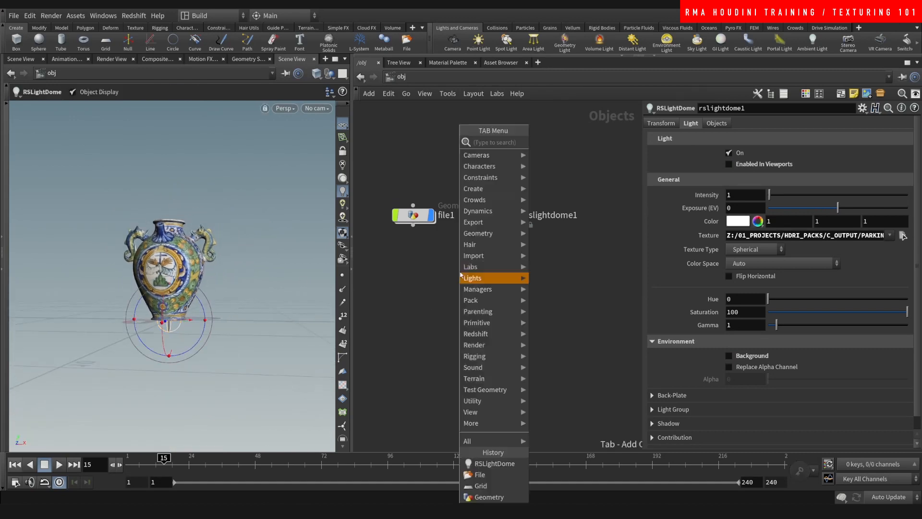
- Add camera cam1 and look through it with camera locked to the view
mouse_move(481, 232)
left_click(572, 137)
left_click(434, 275)
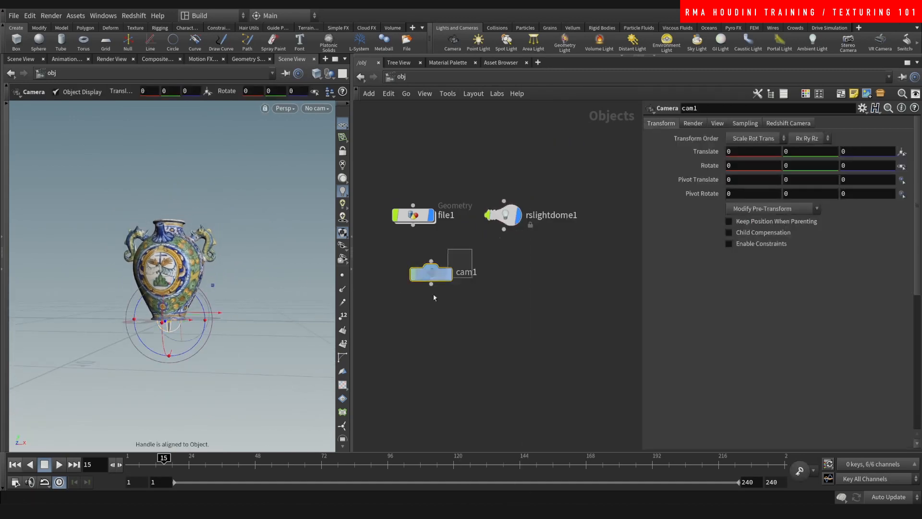
left_click(317, 108)
left_click(336, 159)
left_click(343, 150)
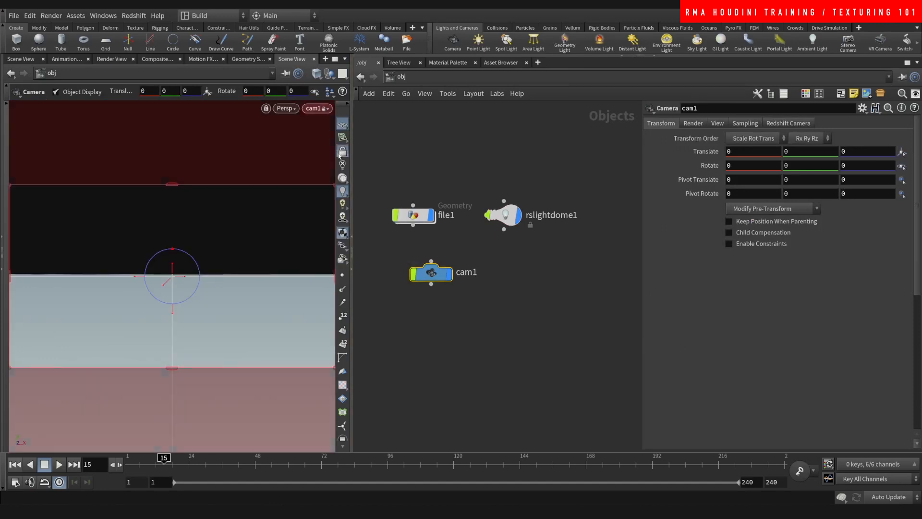
- Frame the pot through cam1 from a closer, slightly angled view (translate 3.58703, 1.04137, 13.1432)
right_click_drag(195, 261, 100, 445, "alt")
middle_click_drag(230, 231, 176, 301, "alt")
right_click_drag(176, 301, 168, 310, "alt")
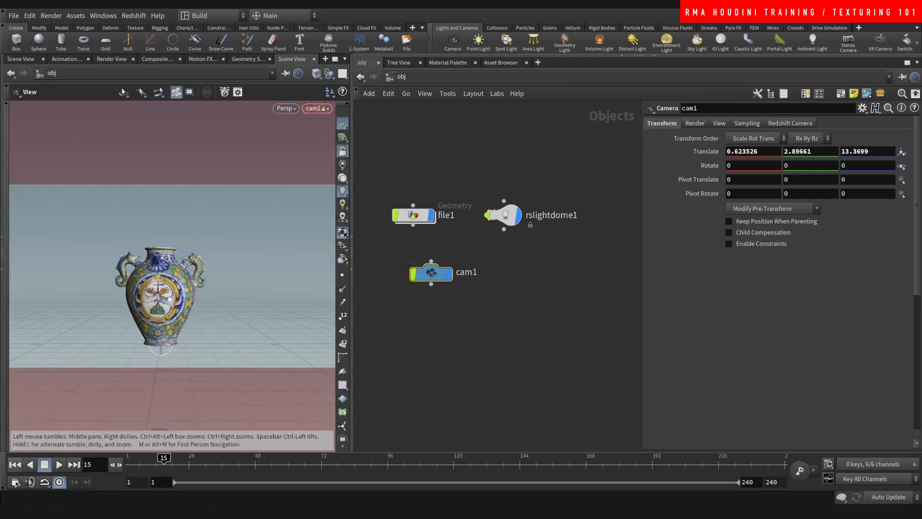
left_click_drag(202, 288, 163, 298, "alt")
middle_click_drag(163, 298, 174, 275, "alt")
left_click_drag(175, 275, 180, 264, "alt")
right_click_drag(180, 264, 197, 255, "alt")
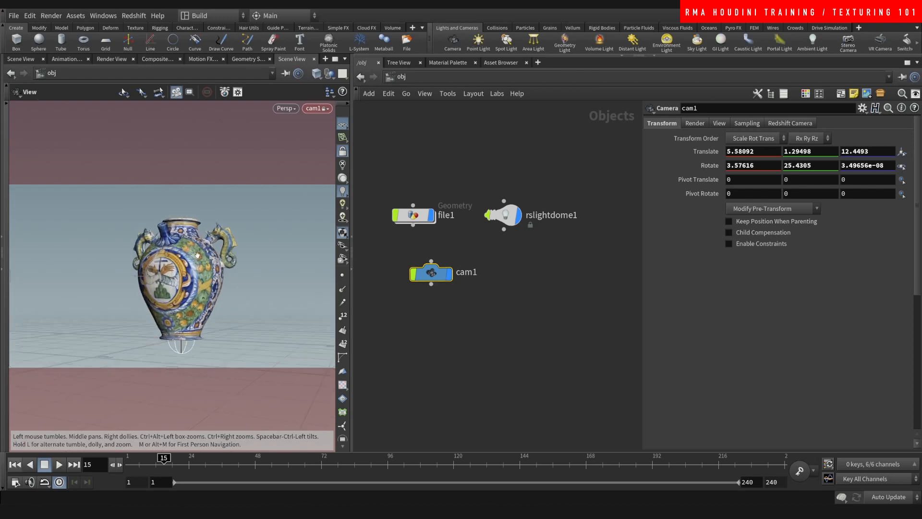
left_click_drag(177, 278, 187, 271, "alt")
left_click(474, 139)
left_click(422, 79)
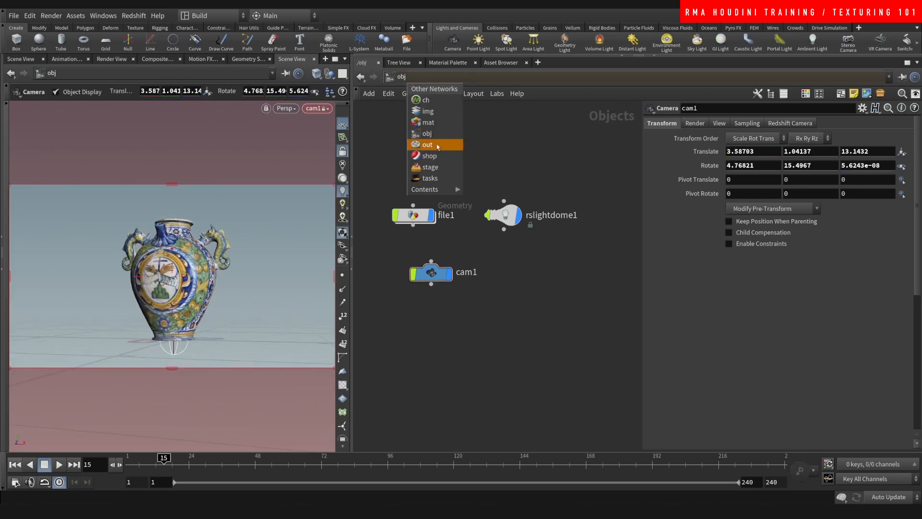
- In /out, delete both old Redshift nodes and create a new Redshift_ROP1 using cam1
left_click(435, 145)
left_click_drag(409, 215, 611, 368)
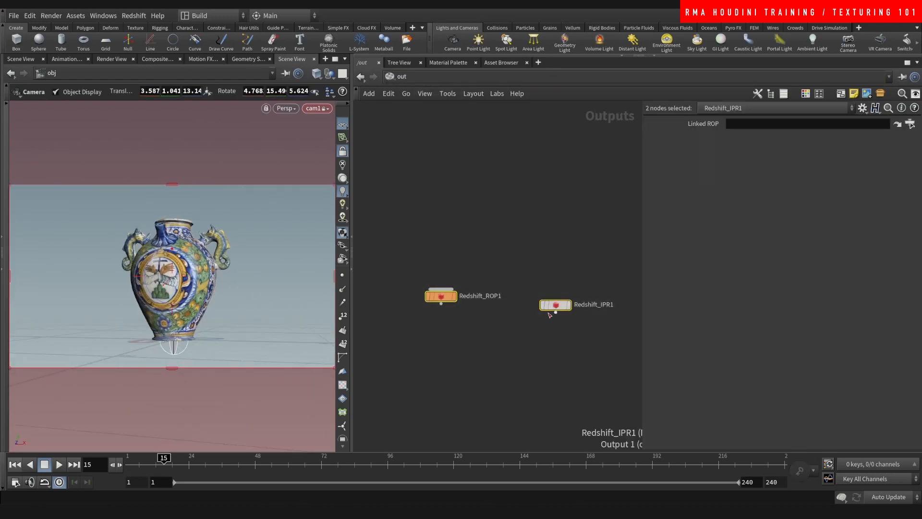
key("Delete")
key("Tab")
type("red")
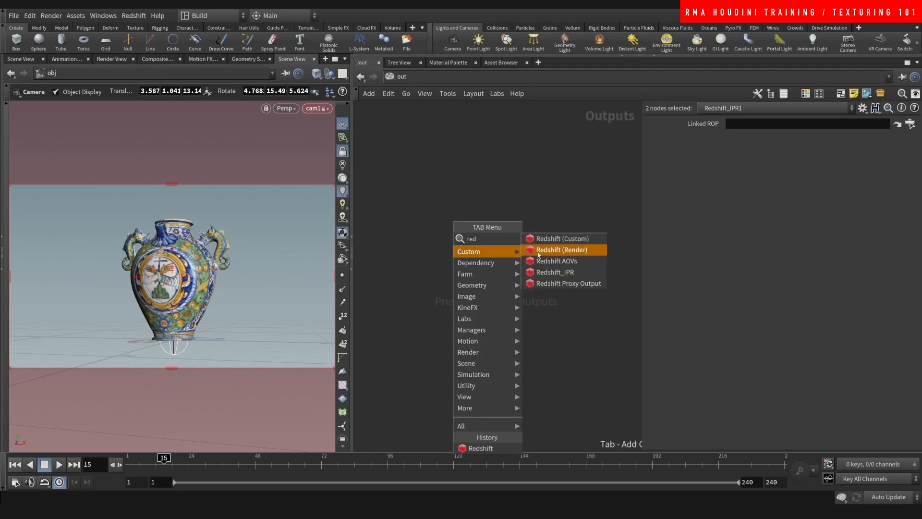
left_click(539, 251)
left_click_drag(498, 221, 496, 325)
left_click_drag(504, 278, 434, 290)
left_click_drag(442, 240, 436, 346)
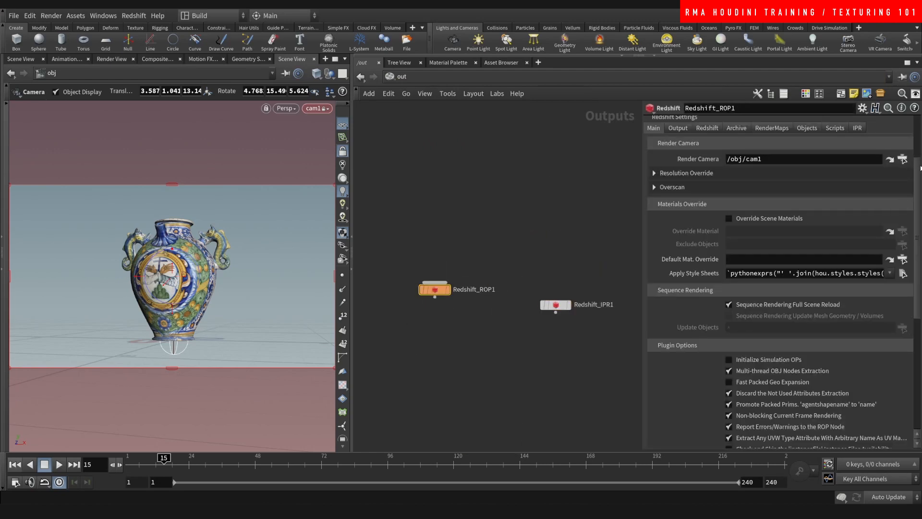
- Open the Redshift Render View, shrink it to the lower left, and return to /obj
scroll(917, 168, "up", 4)
left_click(705, 123)
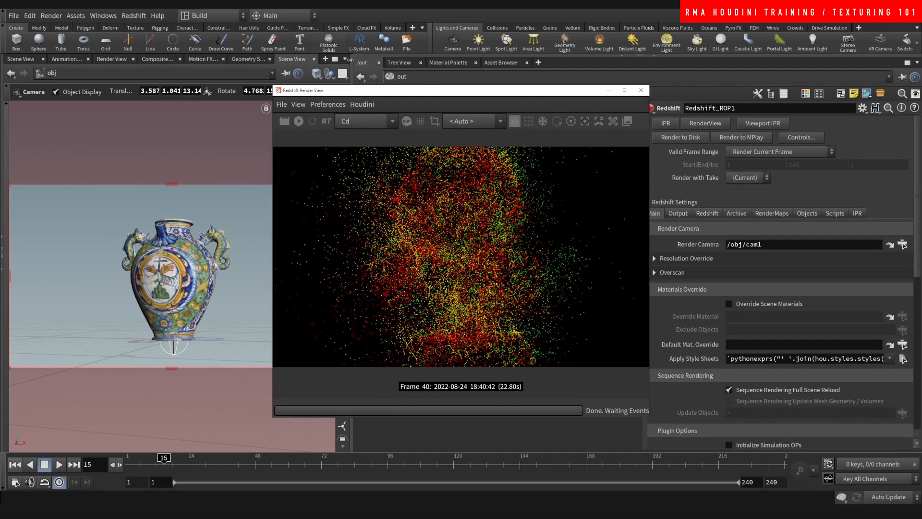
left_click_drag(446, 93, 219, 109)
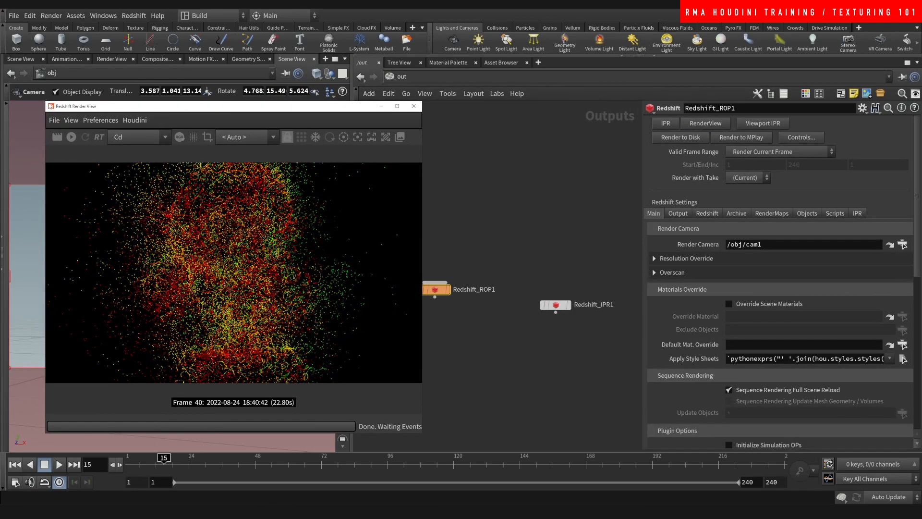
left_click_drag(46, 102, 187, 276)
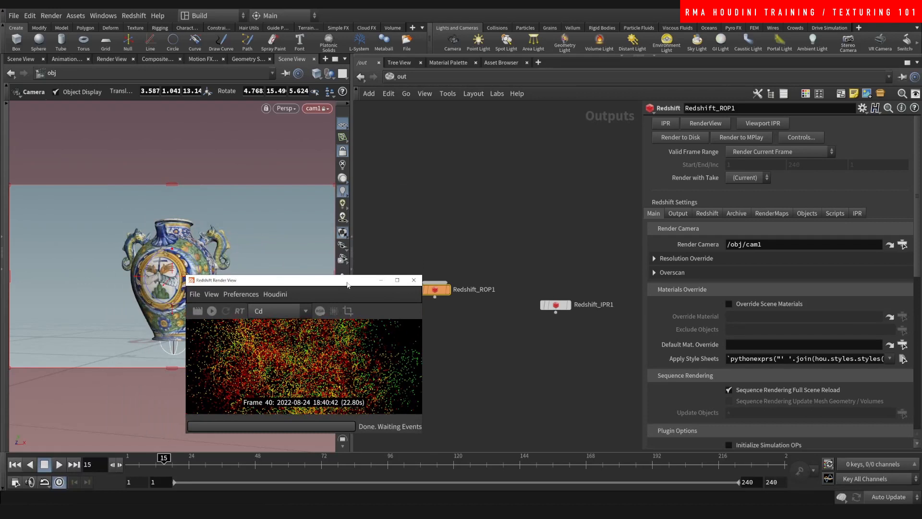
left_click_drag(347, 285, 300, 303)
left_click(401, 77)
left_click(423, 126)
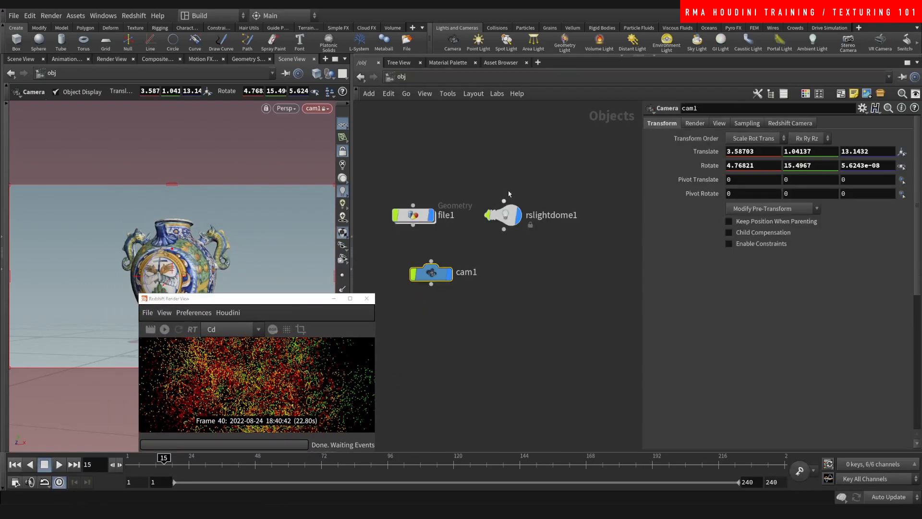
- Save the scene, switch the Render View AOV from Cd to beauty and start rendering
key("ctrl+s")
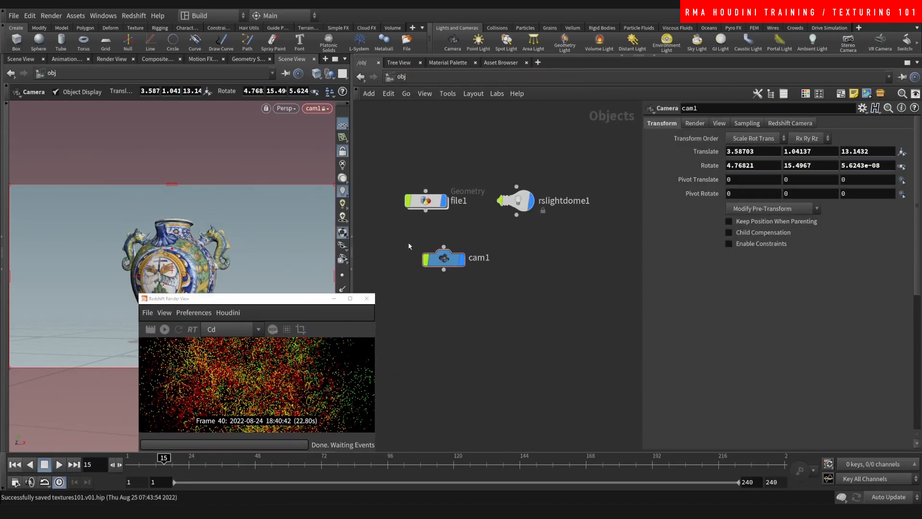
left_click_drag(298, 301, 451, 216)
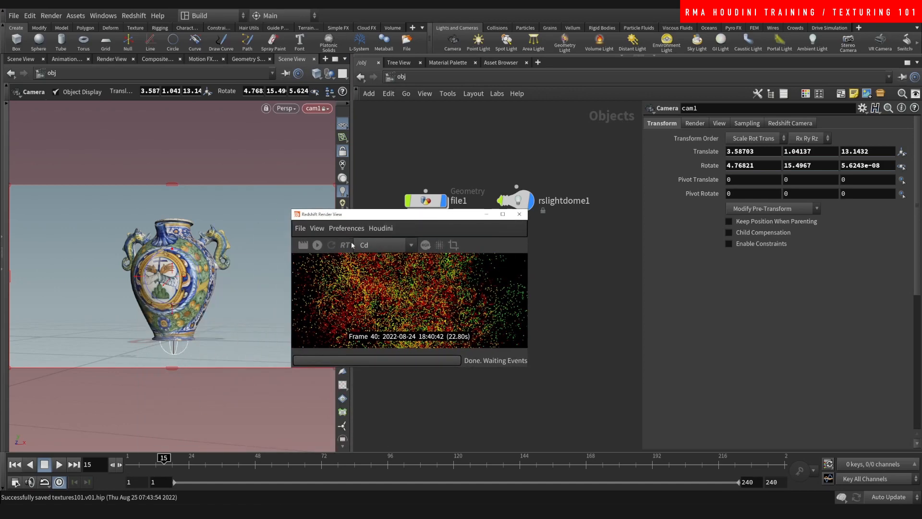
left_click_drag(292, 209, 193, 117)
left_click(284, 153)
left_click(265, 161)
left_click(218, 153)
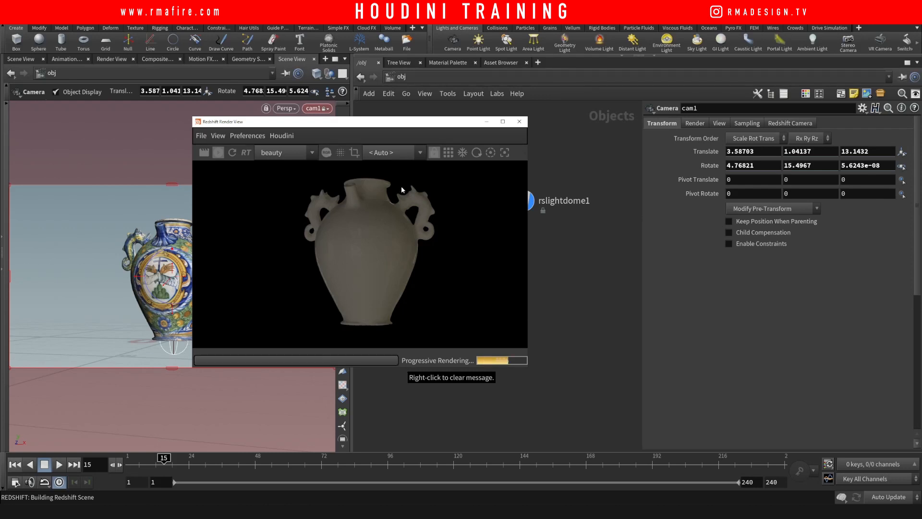
- Rearrange the Render View window and widen the 3D viewport pane
left_click_drag(424, 129, 310, 152)
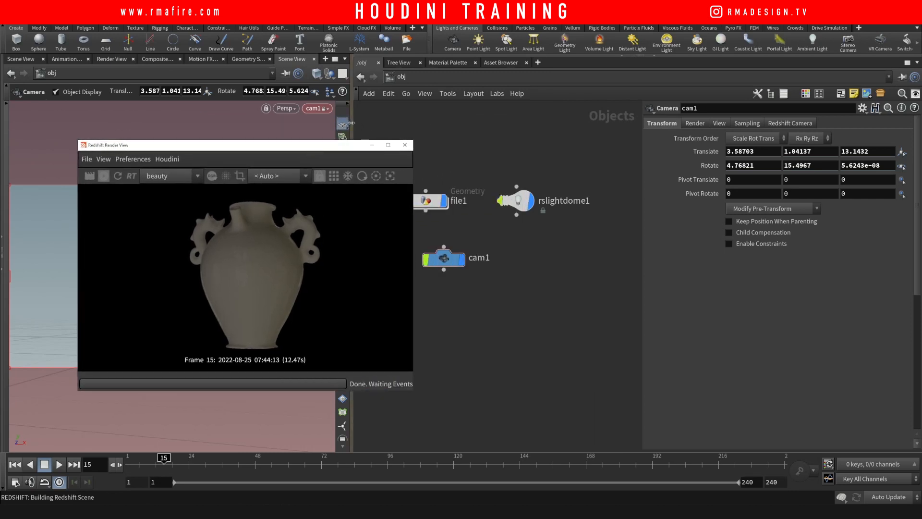
left_click_drag(355, 124, 408, 125)
left_click_drag(344, 149, 314, 145)
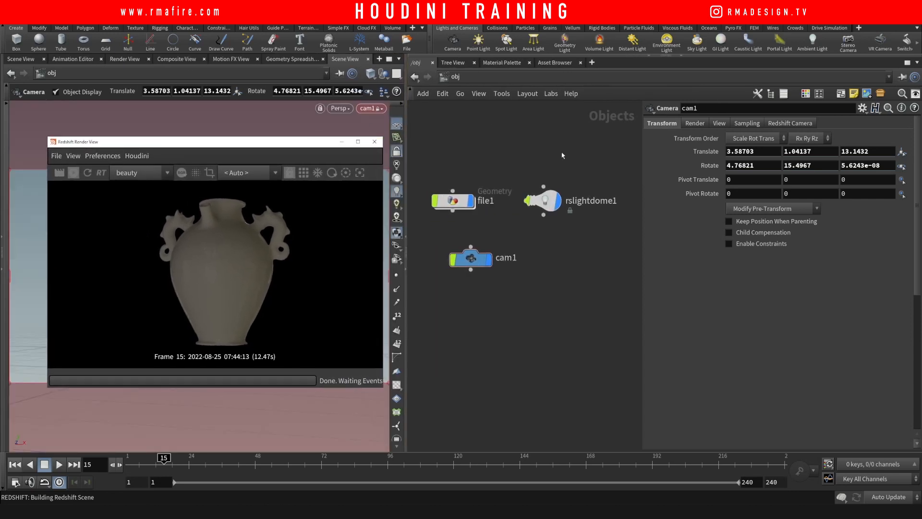
- Set rslightdome1's Intensity to 2
left_click(542, 200)
double_click(733, 195)
type("2")
key("Return")
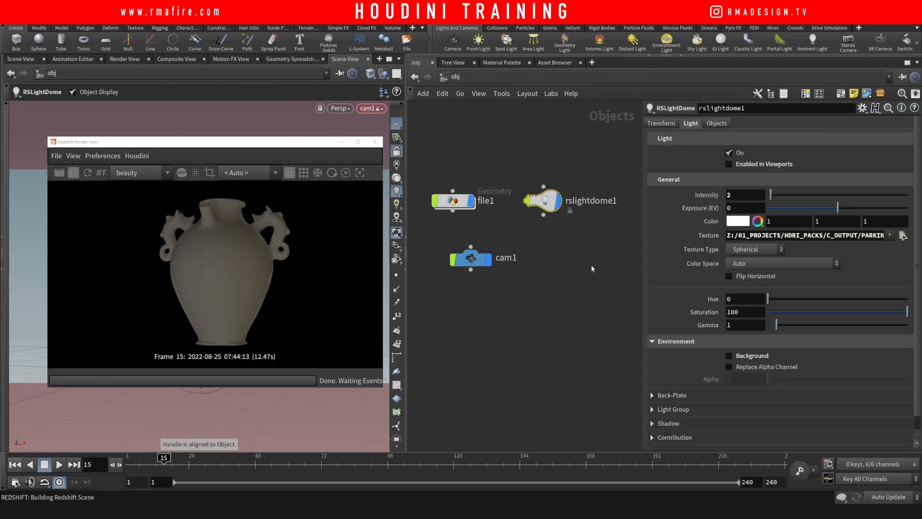
- Rotate the dome light to -53 on all three axes, then go to /mat
left_click(667, 124)
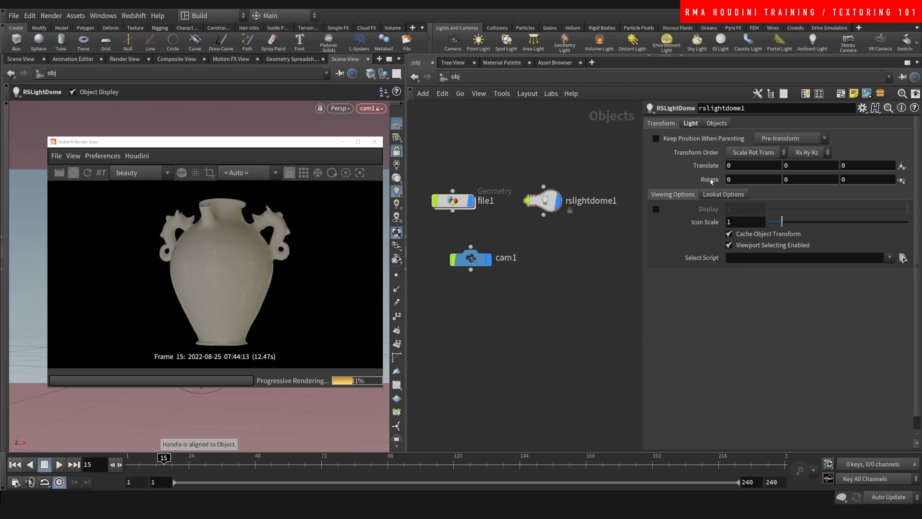
middle_click_drag(709, 182, 455, 178)
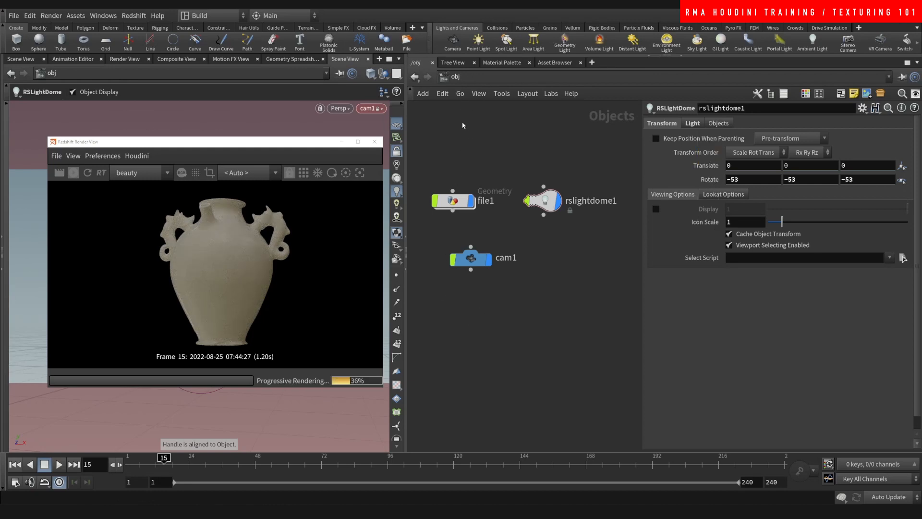
left_click(455, 77)
left_click(475, 113)
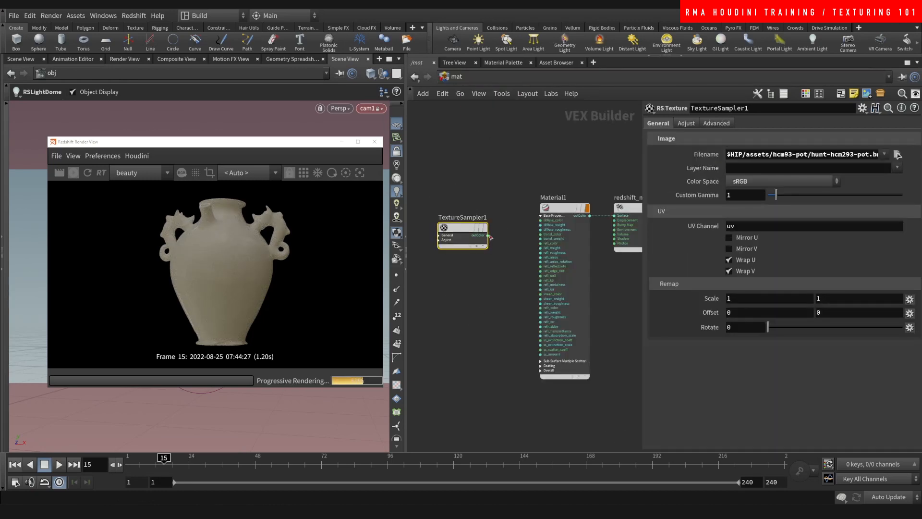
- Wire TextureSampler1's outColor into Material1's diffuse_color, then go back to /obj
left_click_drag(488, 235, 541, 220)
left_click_drag(471, 229, 476, 213)
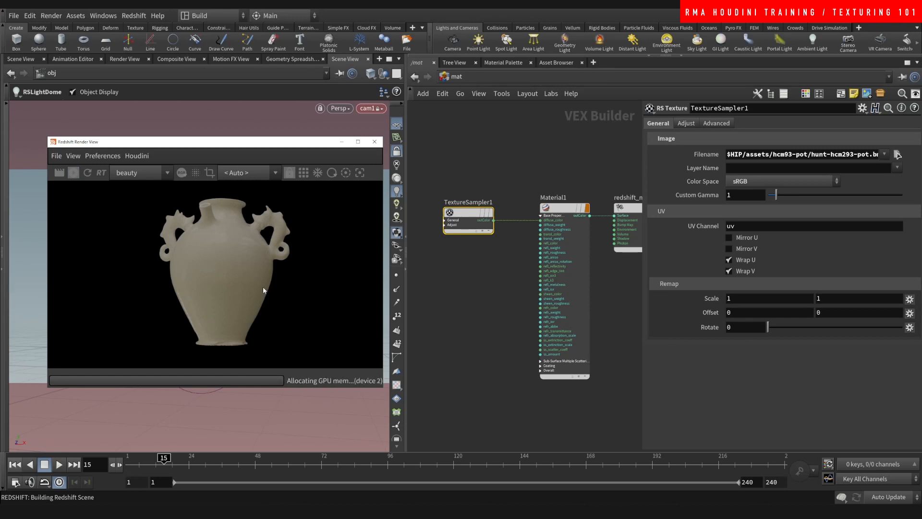
middle_click_drag(530, 166, 506, 161)
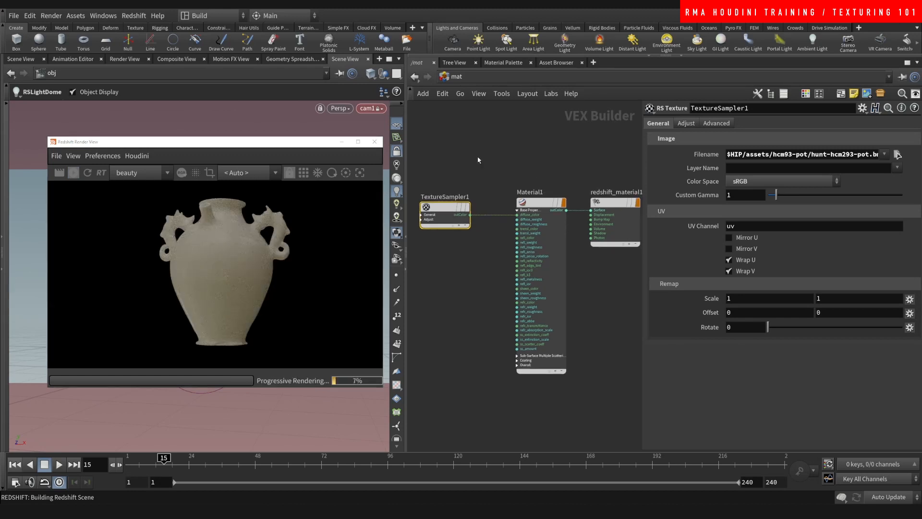
left_click(457, 76)
left_click(466, 113)
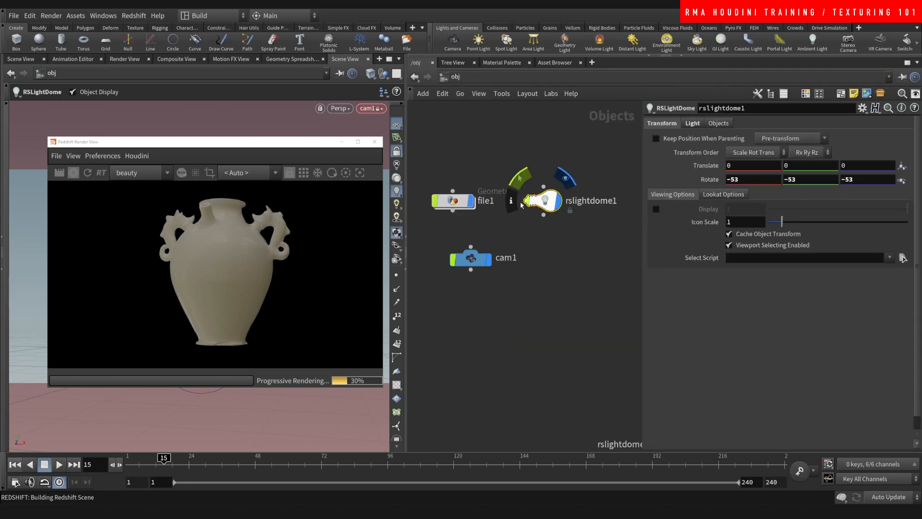
- Inside file1, set material1's Material to /mat/redshift_material1 using the operator chooser
double_click(454, 200)
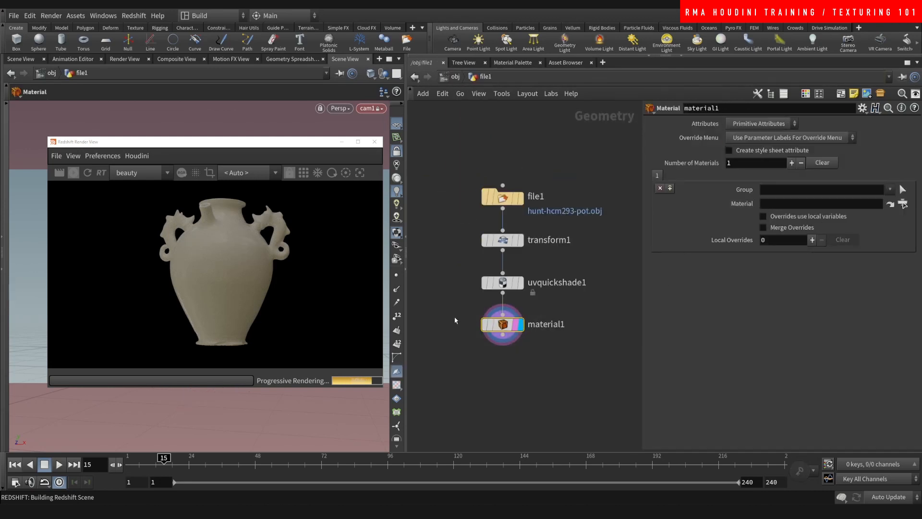
left_click(902, 203)
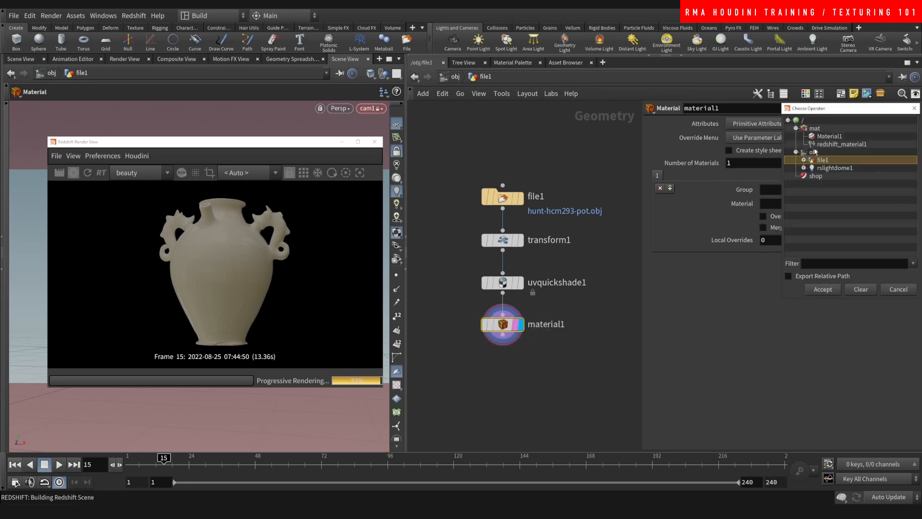
left_click(841, 144)
left_click(823, 289)
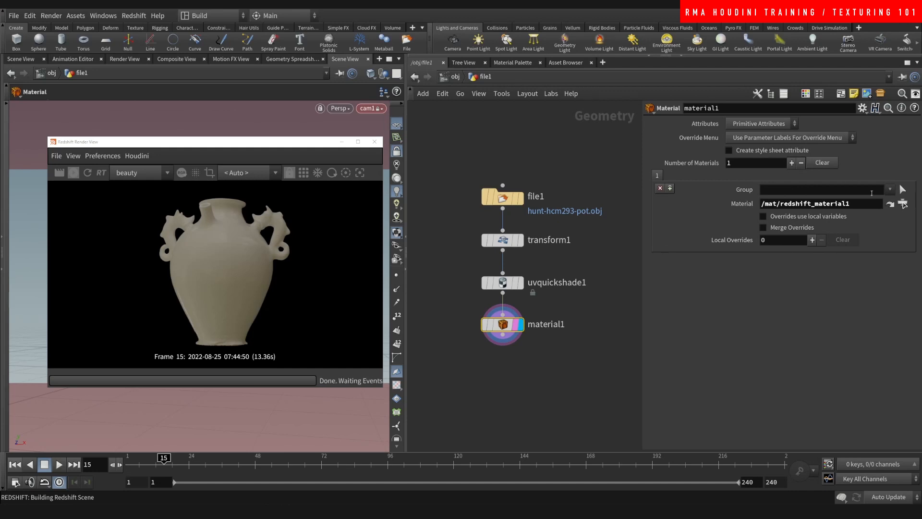
left_click(902, 204)
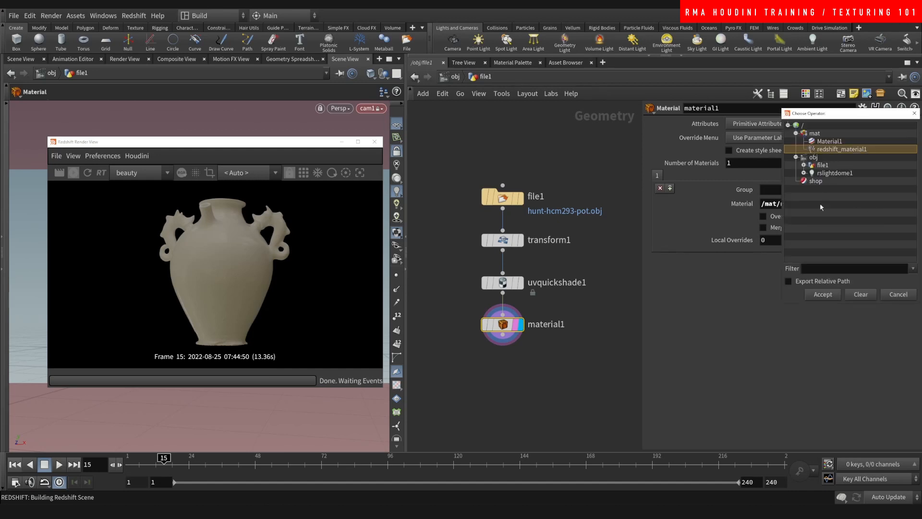
left_click(823, 295)
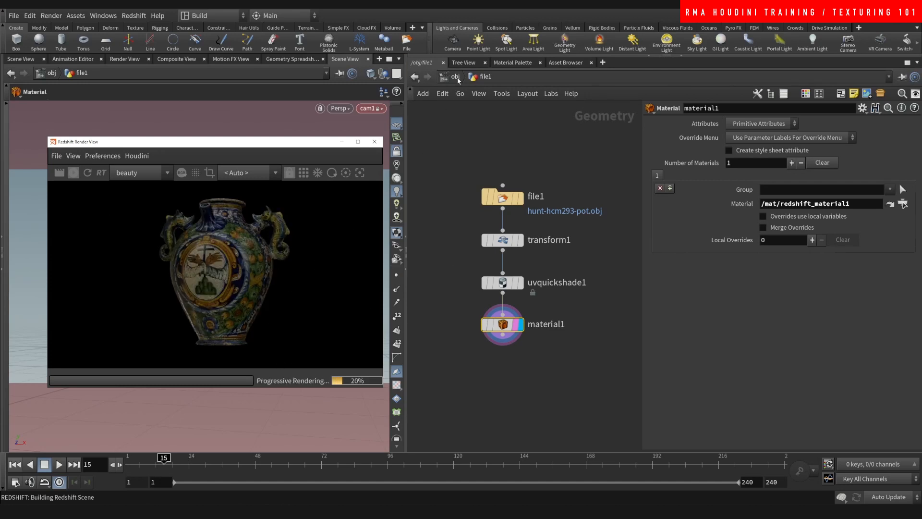
- In /obj, select rslightdome1 and set its intensity to 3
left_click(456, 78)
left_click(544, 213)
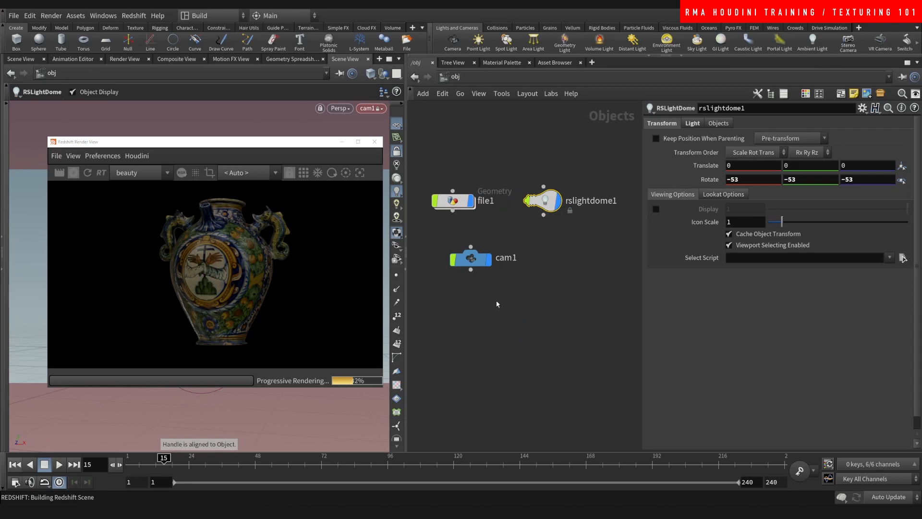
left_click(692, 123)
left_click(736, 193)
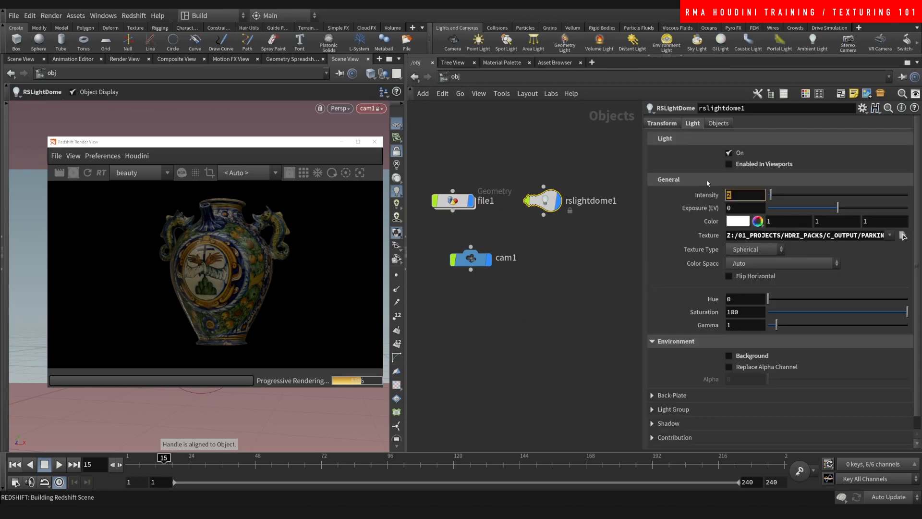
key("Return")
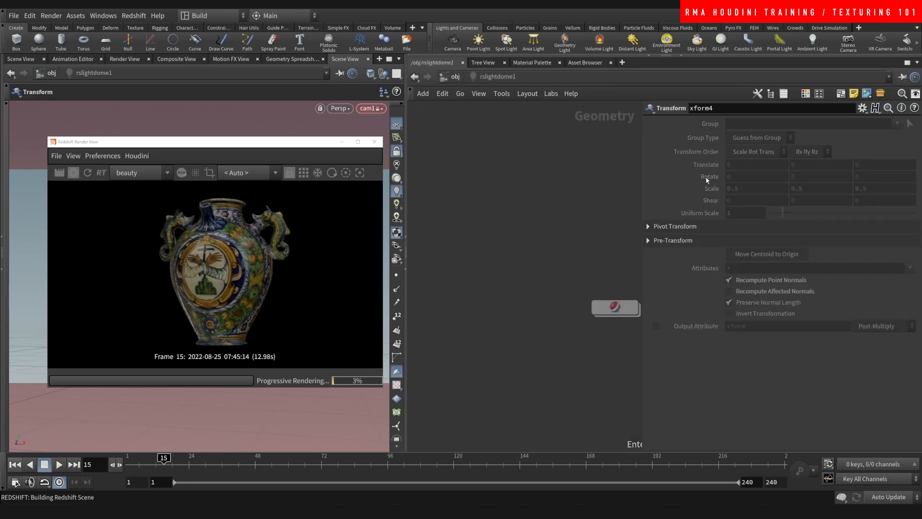
- Rotate the dome light to -86 on all three axes
key("u")
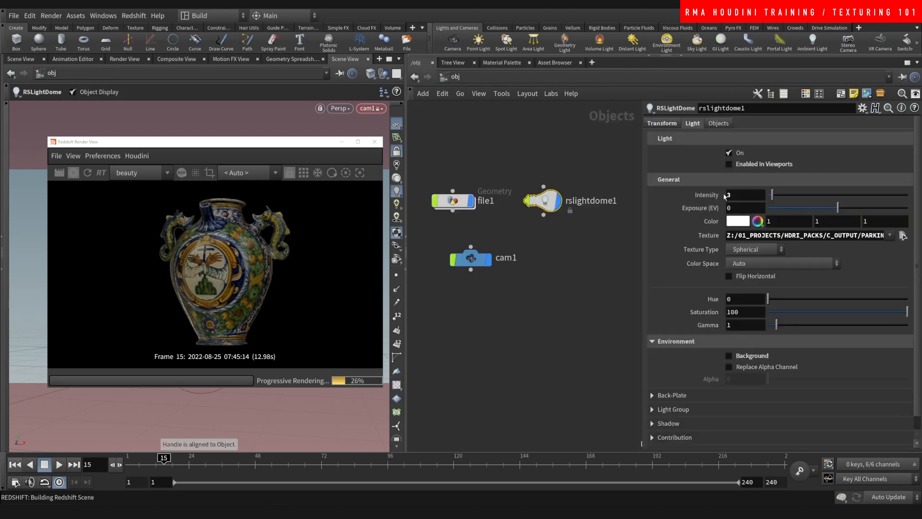
left_click(670, 126)
middle_click_drag(710, 181, 550, 167)
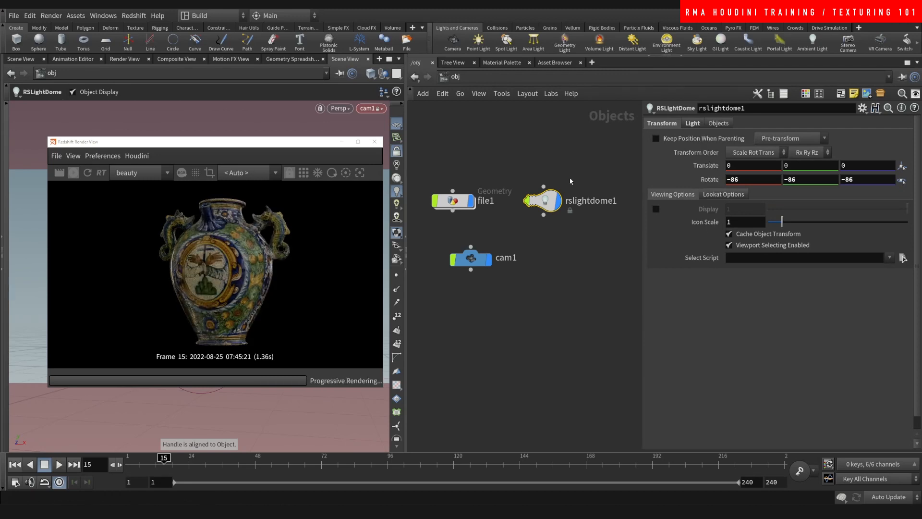
- Raise the dome light intensity to 5
left_click(701, 125)
left_click(738, 196)
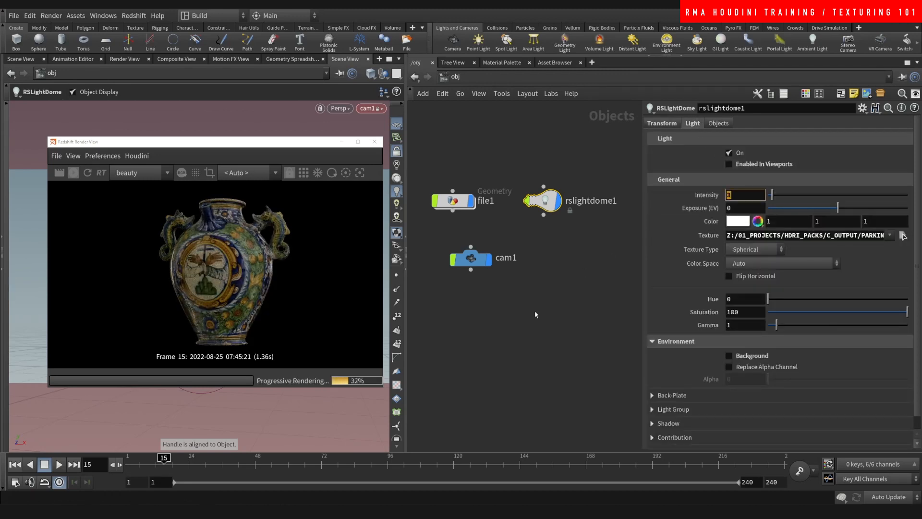
type("5")
key("Return")
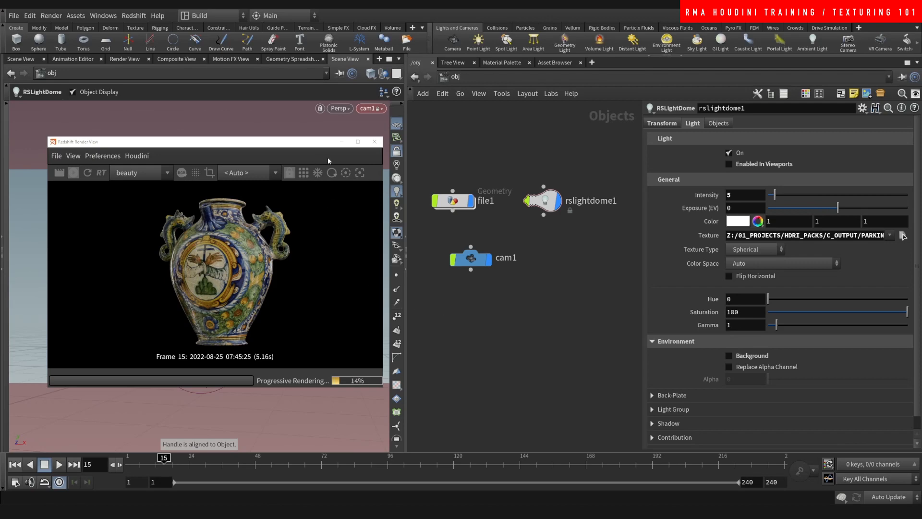
scroll(220, 292, "up", 4)
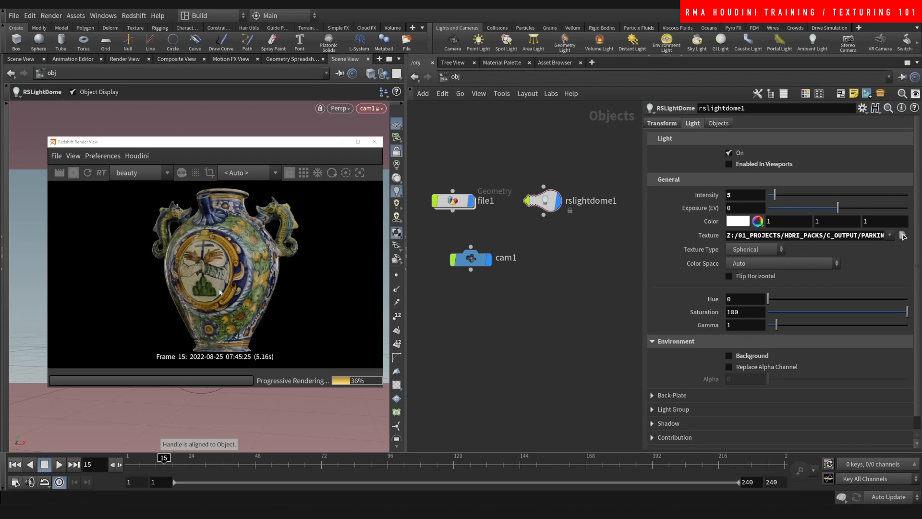
scroll(220, 291, "down", 3)
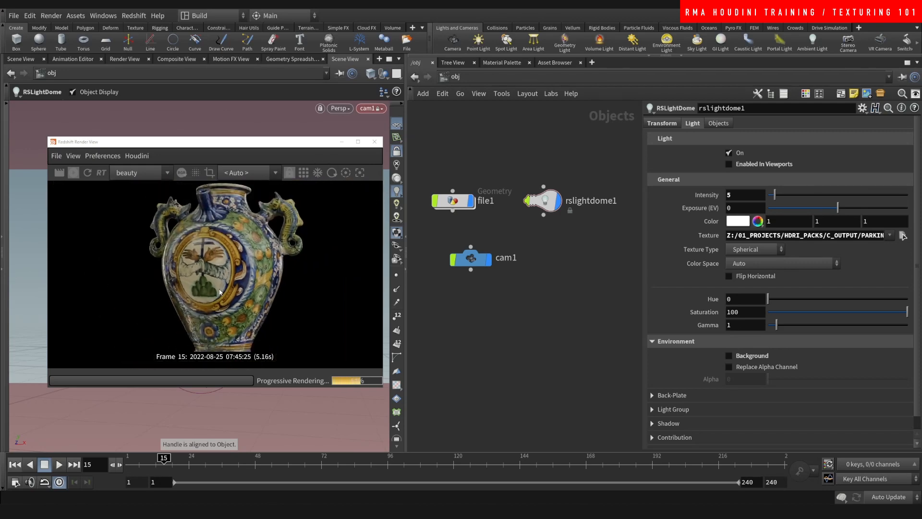
left_click(461, 77)
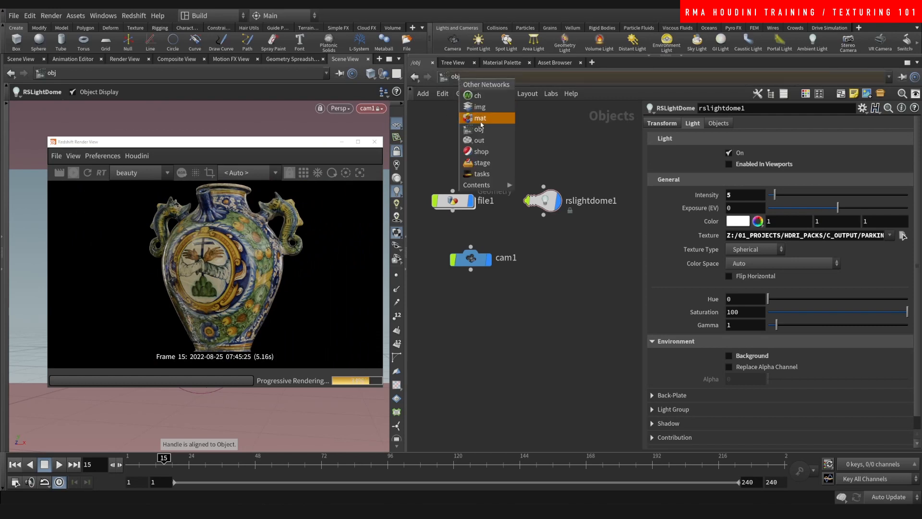
left_click(481, 119)
left_click(536, 222)
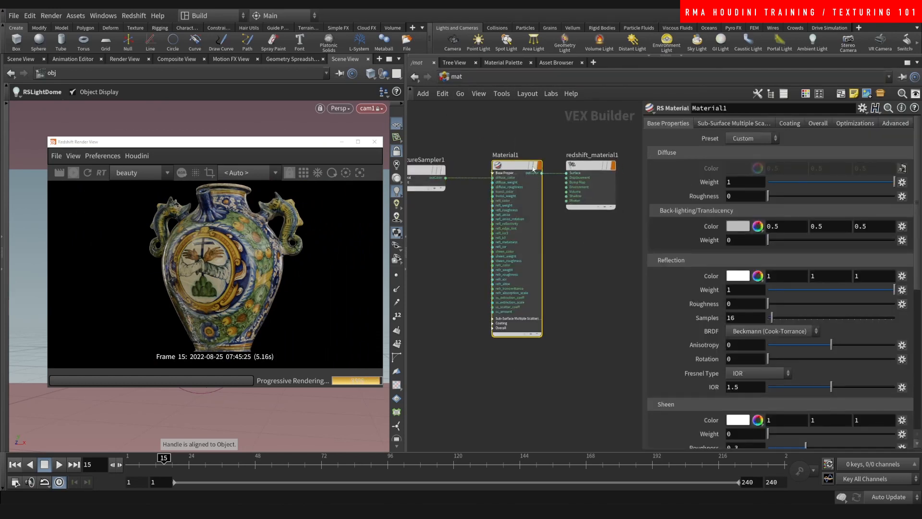
left_click_drag(824, 182, 914, 205)
scroll(845, 211, "down", 3)
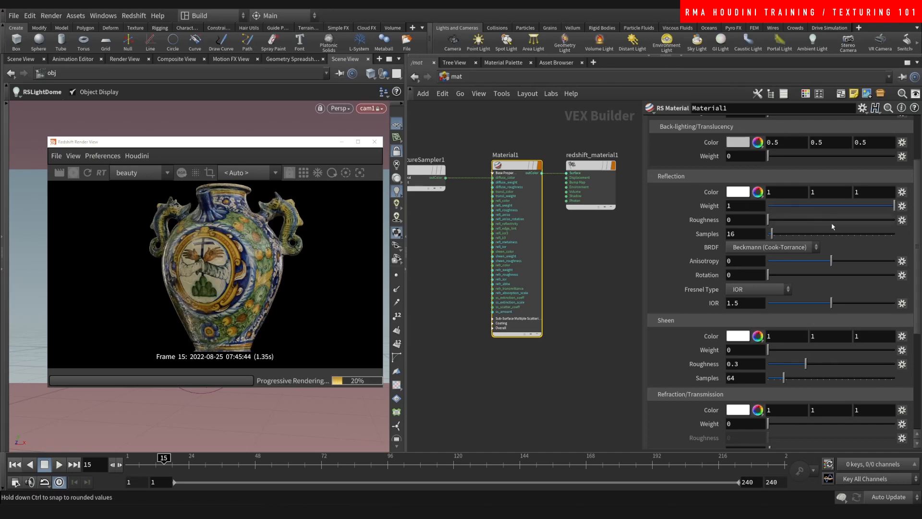
left_click_drag(842, 222, 795, 221)
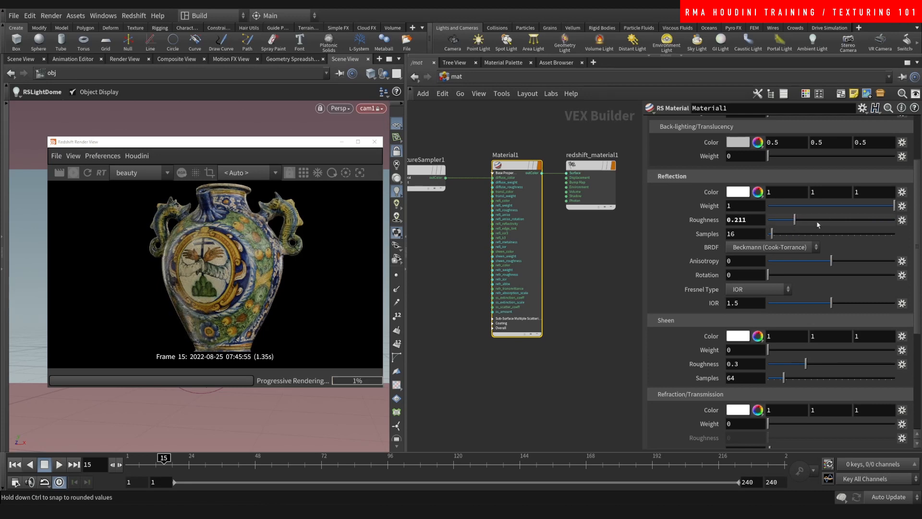
left_click_drag(918, 220, 906, 294)
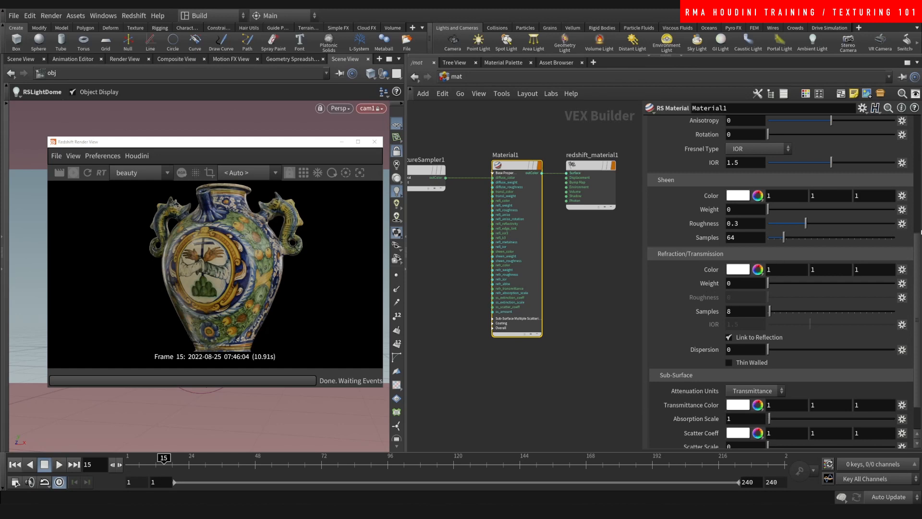
left_click_drag(918, 243, 898, 162)
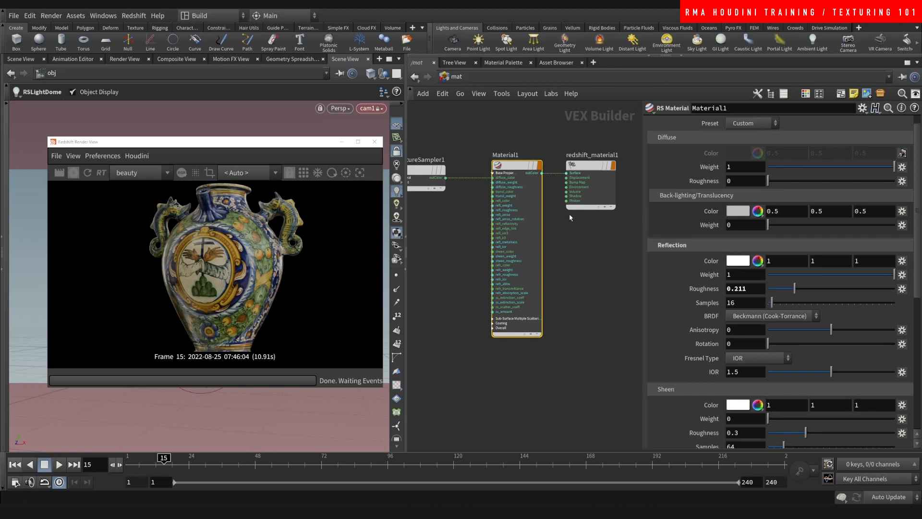
- Rearrange the material network so TextureSampler1 sits below Material1
middle_click_drag(599, 257, 613, 255)
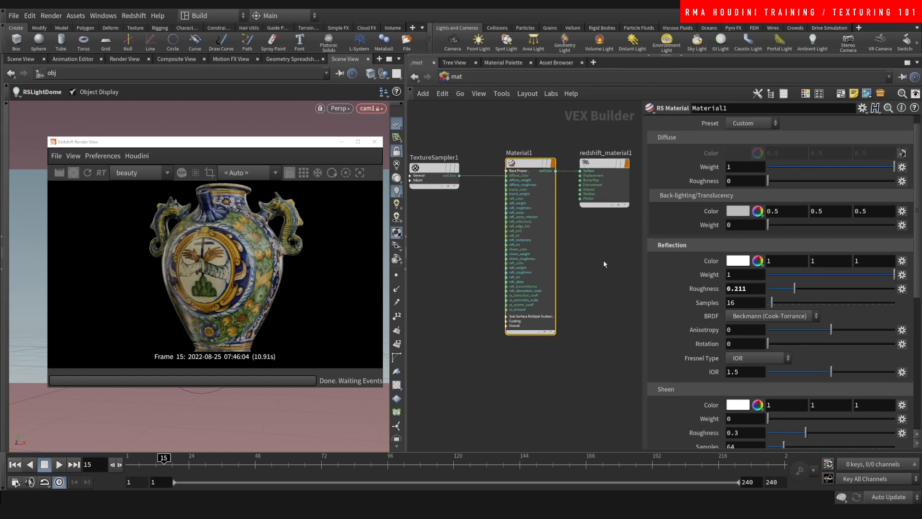
middle_click_drag(602, 256, 598, 246)
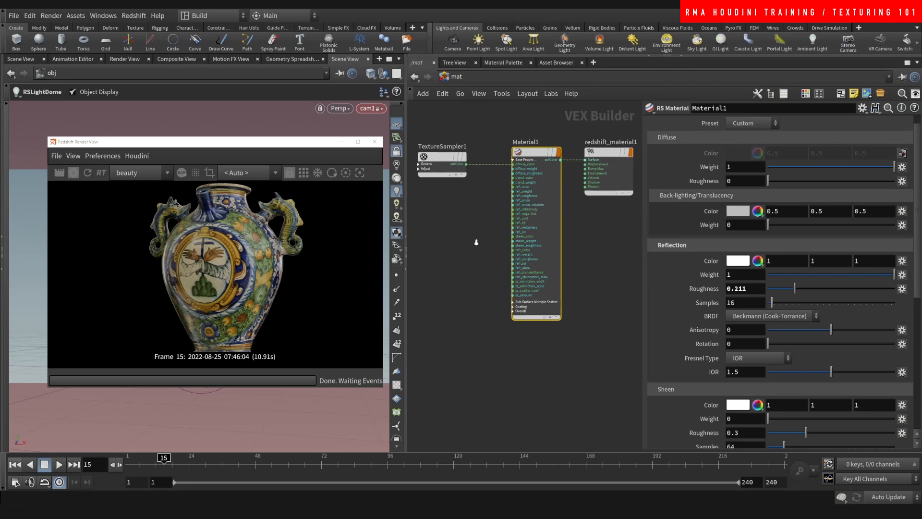
scroll(477, 246, "down", 2)
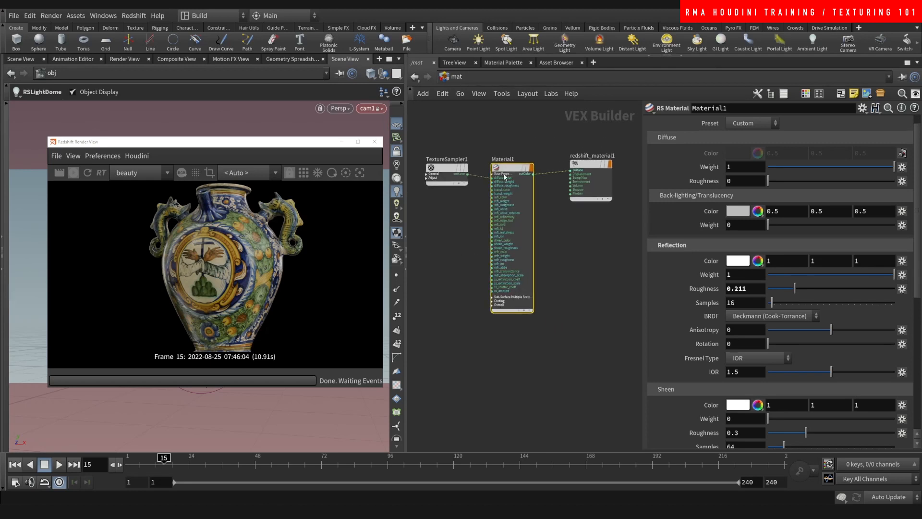
left_click_drag(504, 176, 503, 172)
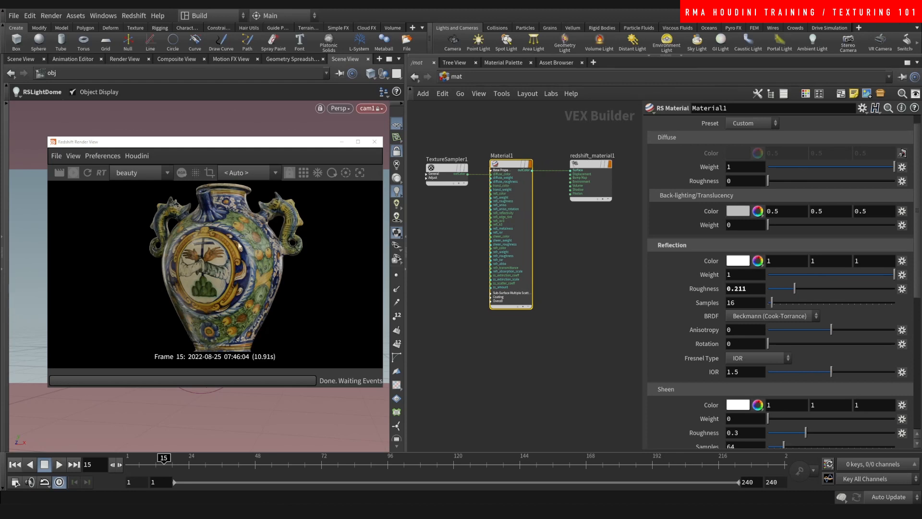
left_click_drag(446, 172, 434, 300)
- Add an RS Color Correct node between TextureSampler1 and redshift_material1's Surface input
key("Tab")
type("r")
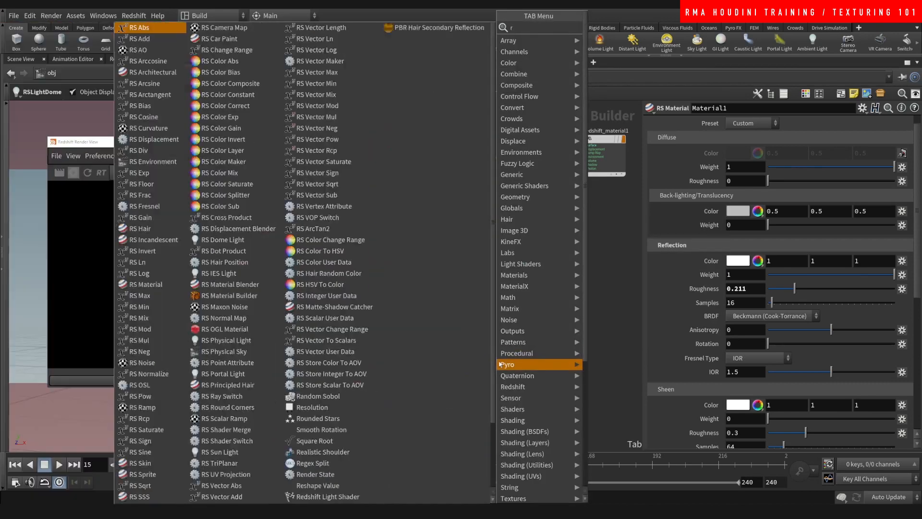
type("sco")
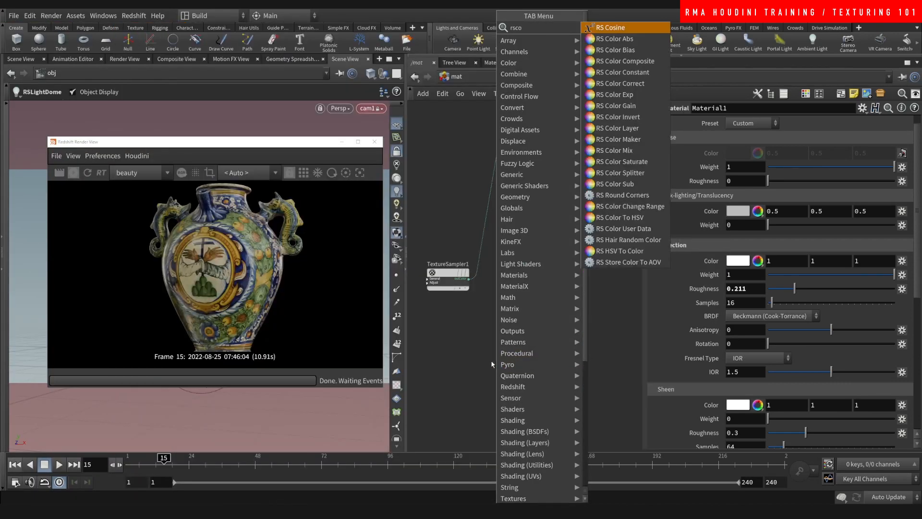
type("co")
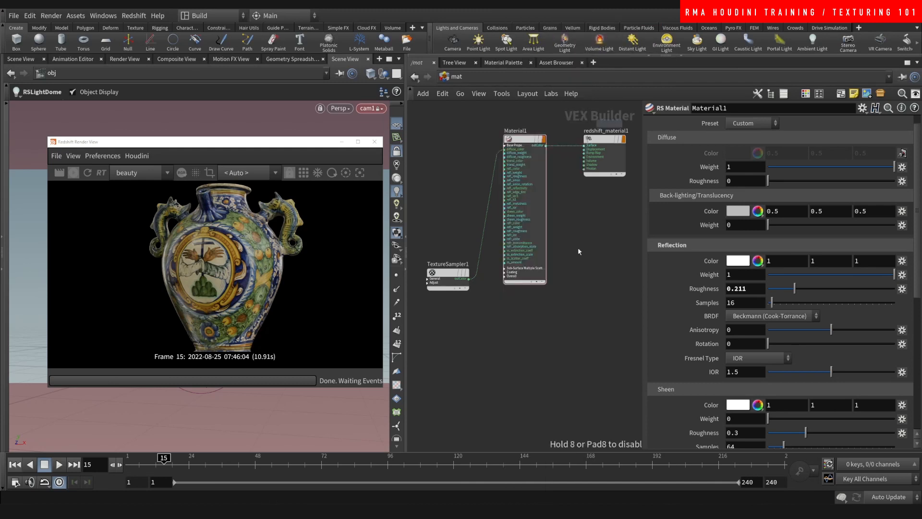
left_click(624, 50)
left_click(529, 317)
scroll(481, 322, "up", 3)
left_click(462, 260)
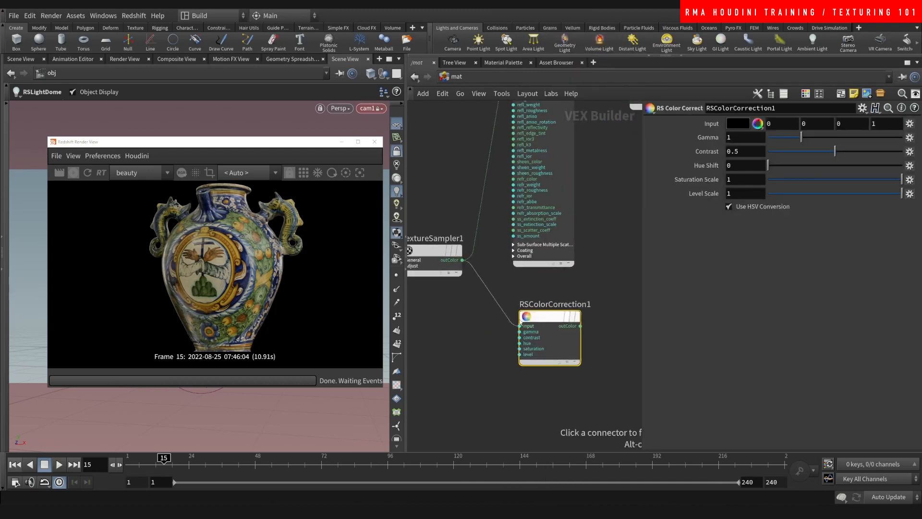
left_click(519, 326)
left_click(582, 326)
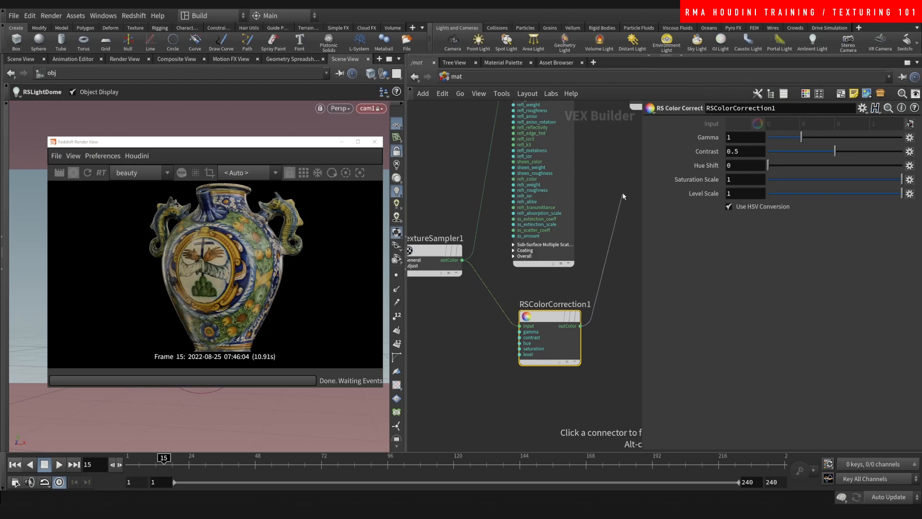
left_click(537, 220)
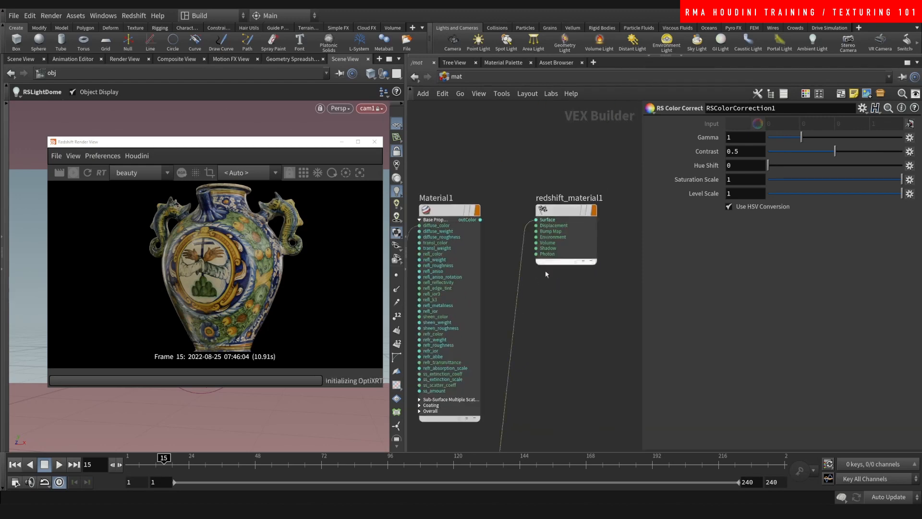
middle_click_drag(534, 283, 584, 126)
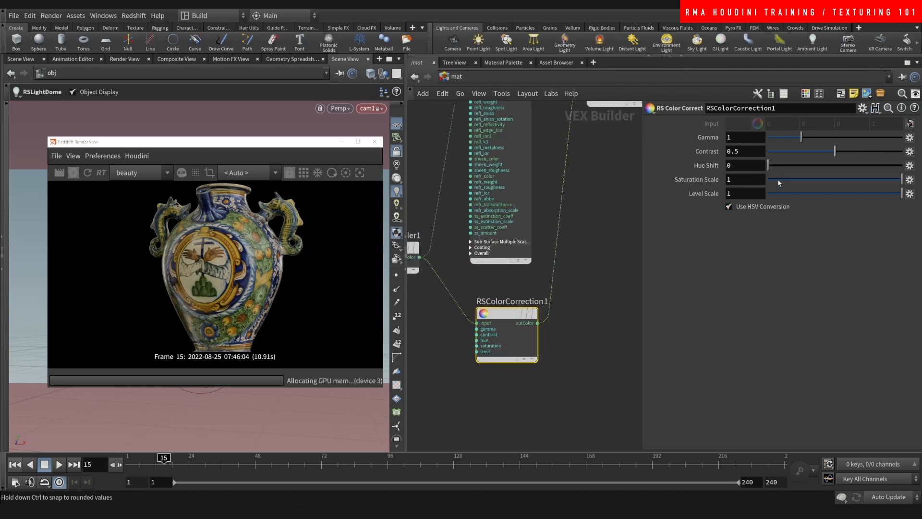
- Set the colour correction to saturation 0, gamma 1.08 and contrast 0.801
left_click_drag(778, 180, 737, 187)
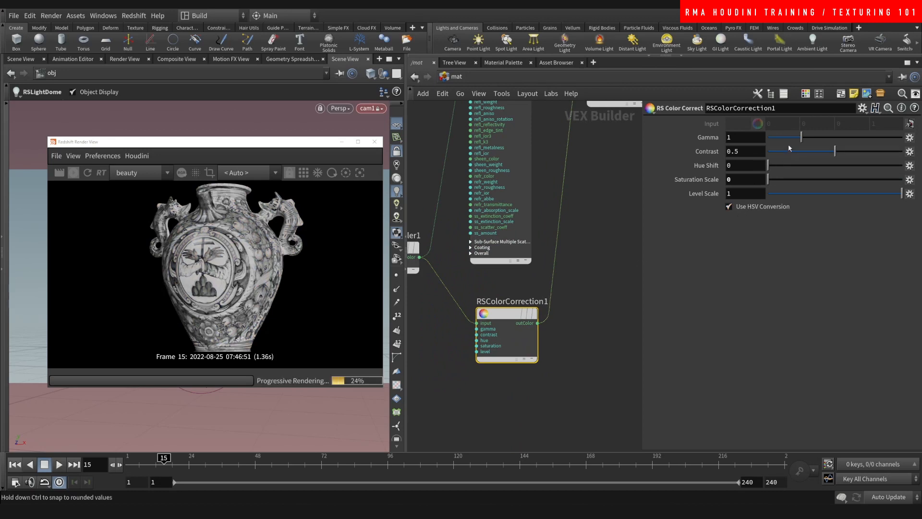
left_click_drag(805, 136, 874, 152)
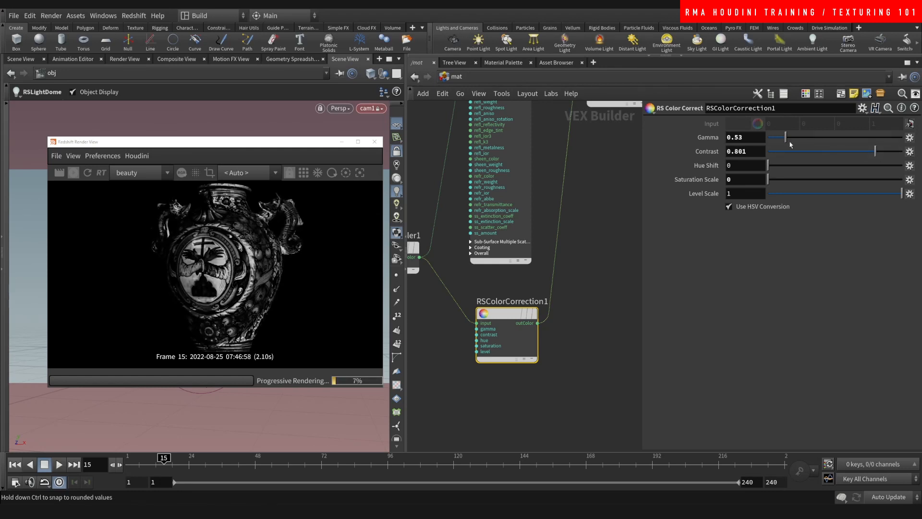
left_click_drag(785, 137, 804, 138)
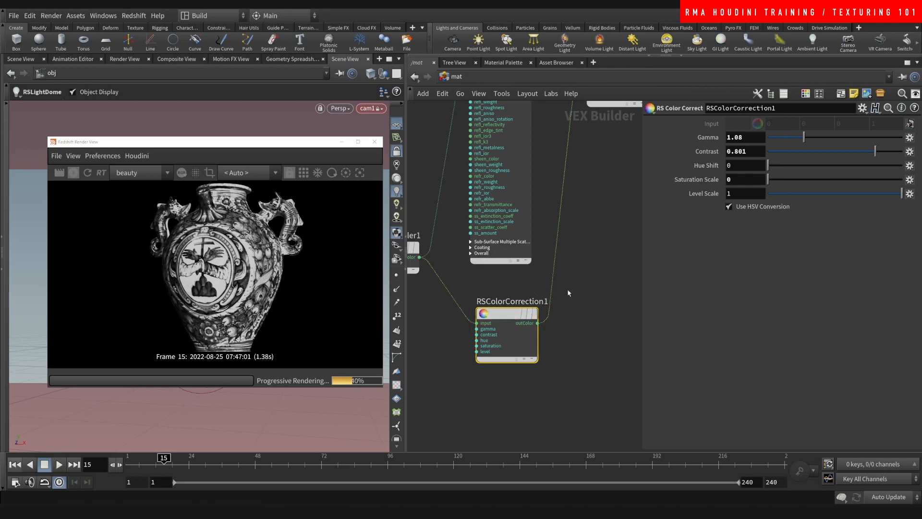
scroll(530, 308, "down", 5)
middle_click_drag(512, 292, 490, 286)
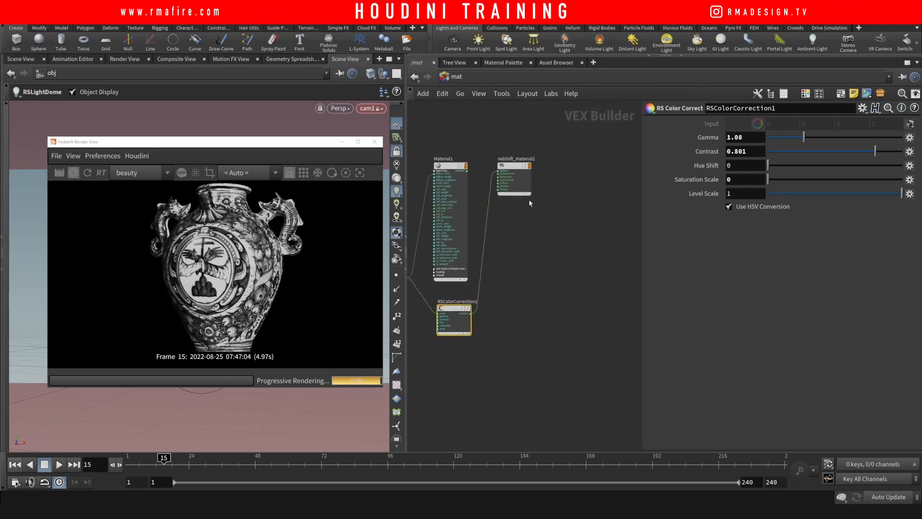
- Add an RS Material Blender with Material1 wired into its baseColor
left_click_drag(515, 169, 592, 209)
left_click(527, 203)
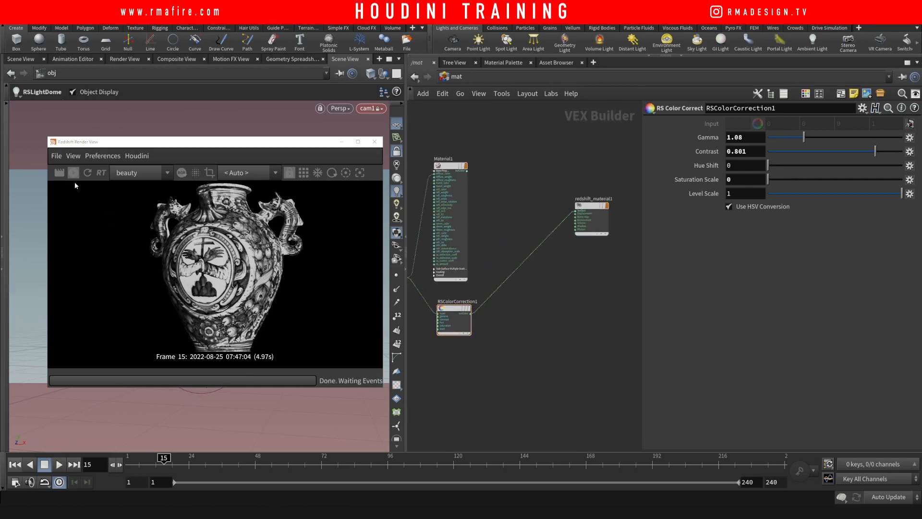
key("Tab")
type("rs")
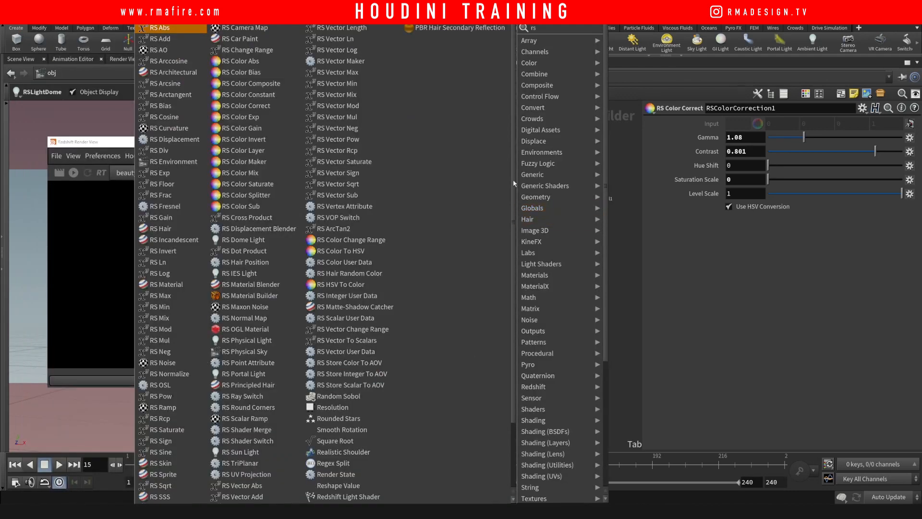
type("blend")
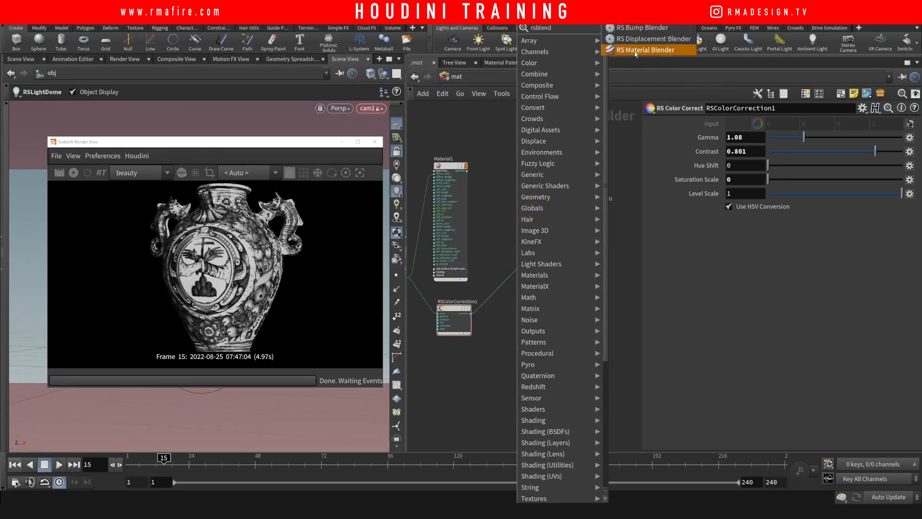
left_click(635, 51)
left_click(517, 222)
scroll(478, 195, "up", 3)
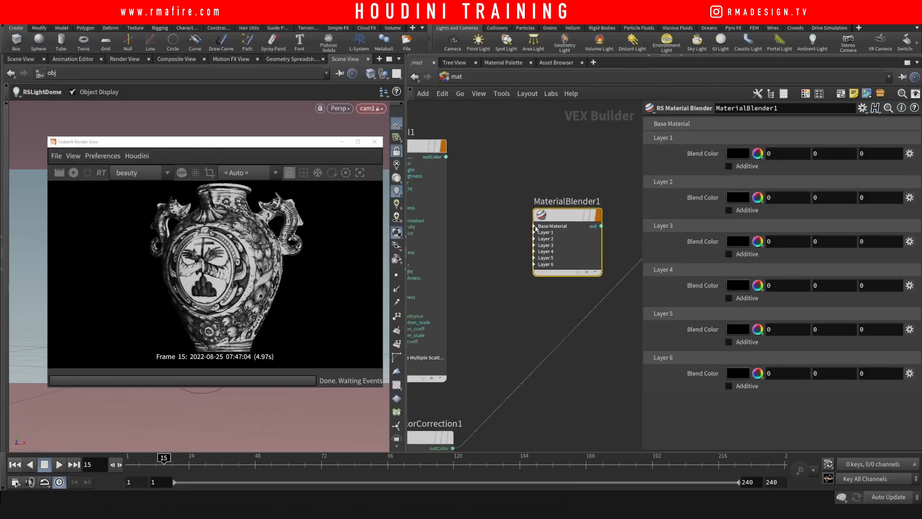
left_click(446, 156)
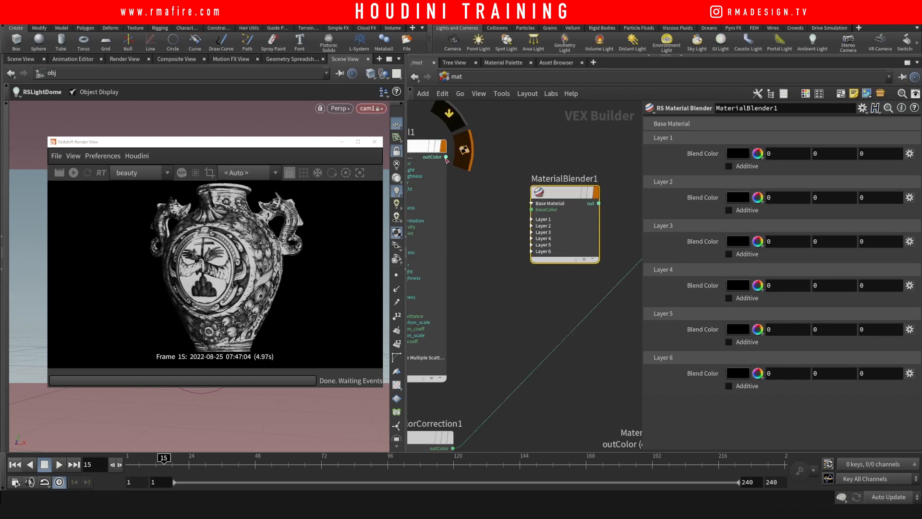
left_click(531, 210)
- Add Material2 with the Gold preset and wire it into the blender's layerColor1
scroll(503, 266, "down", 2)
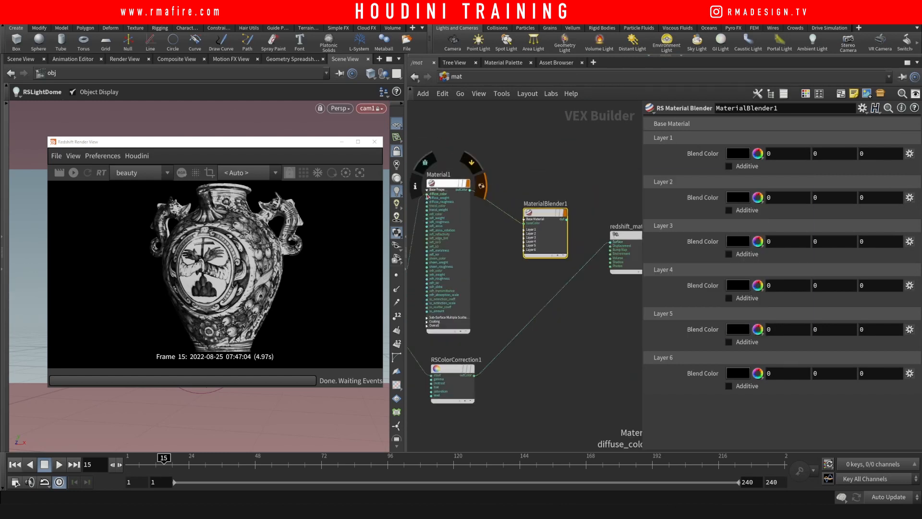
left_click(442, 183)
left_click(427, 190)
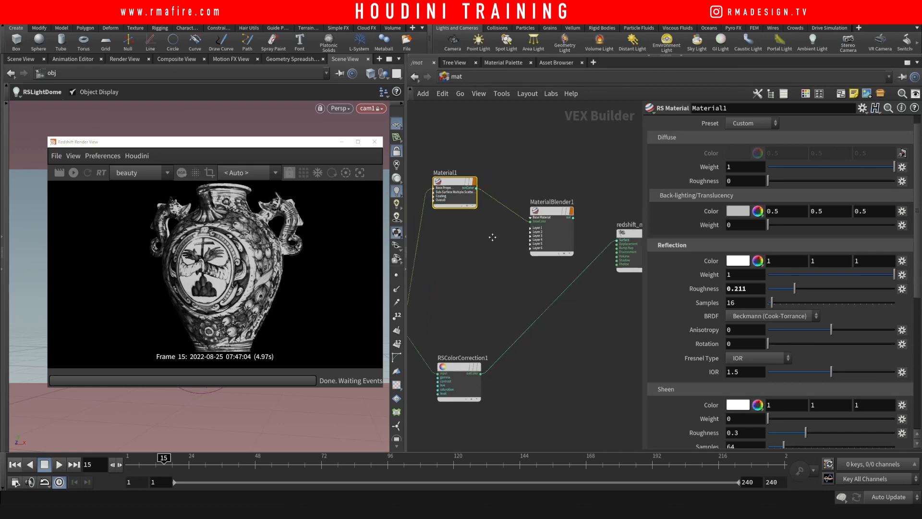
key("Tab")
type("rs")
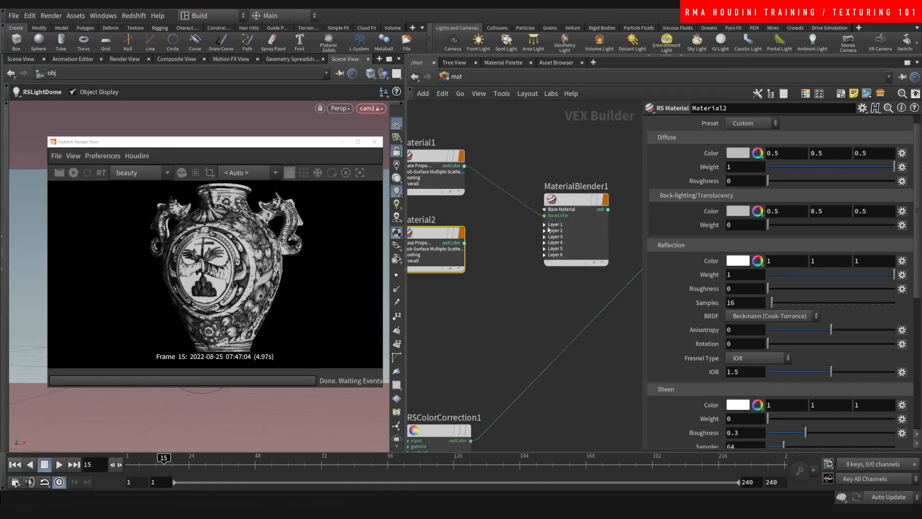
left_click(546, 224)
left_click(464, 243)
left_click(544, 230)
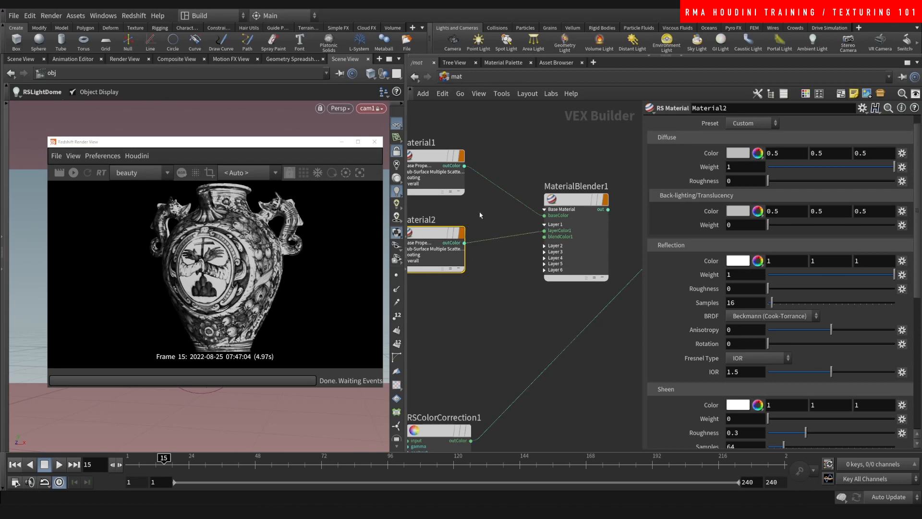
left_click(761, 126)
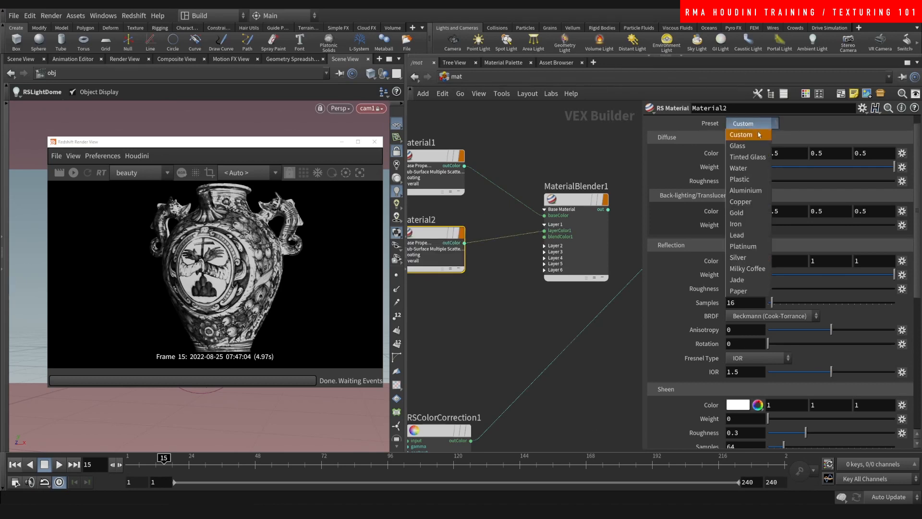
left_click(747, 216)
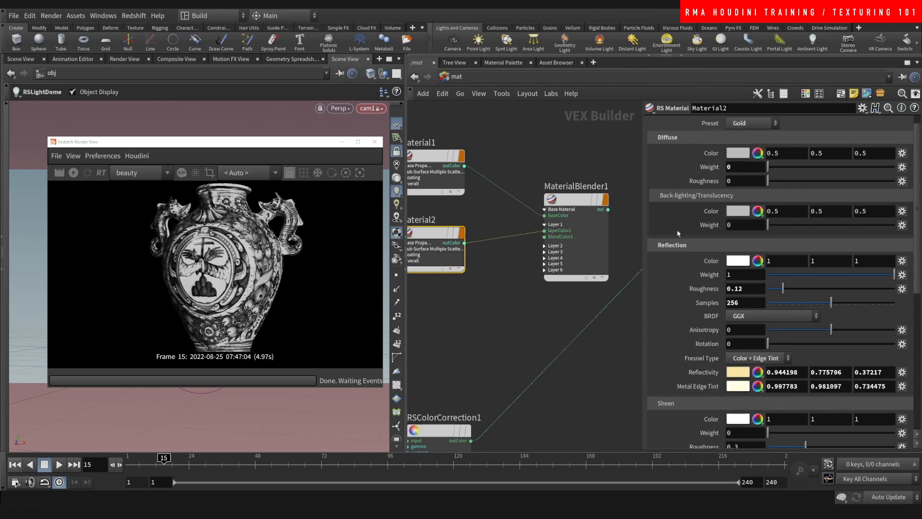
- Connect RSColorCorrection1's mask to the blender's blendColor1
left_click_drag(597, 315, 544, 237)
left_click(752, 123)
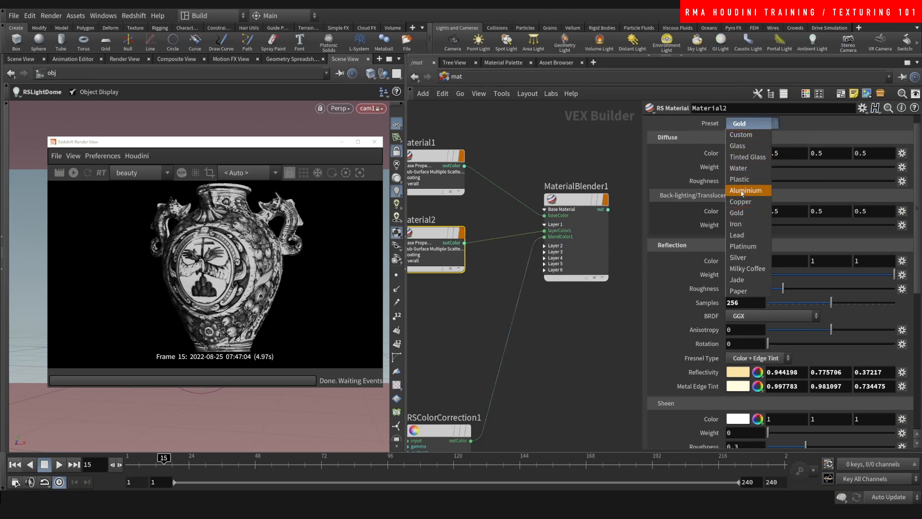
left_click(601, 321)
middle_click_drag(583, 314, 585, 292)
scroll(560, 317, "down", 5)
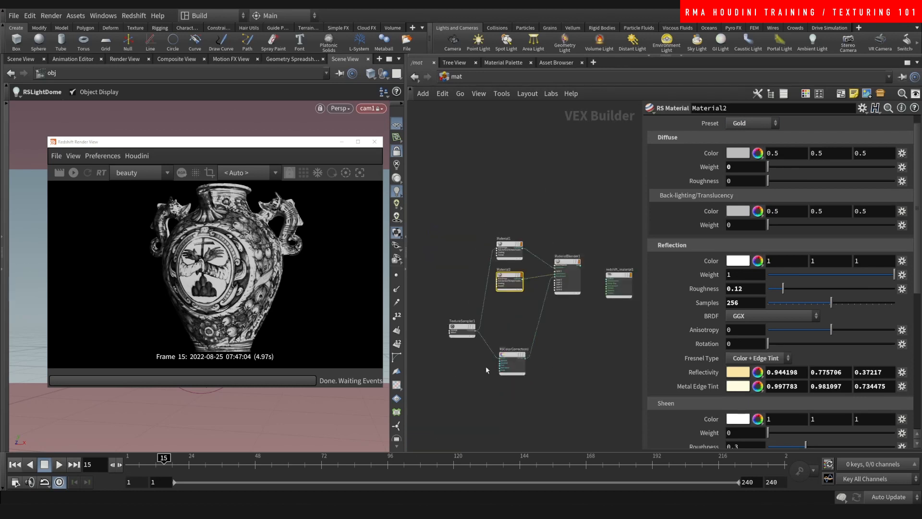
left_click_drag(512, 355, 443, 272)
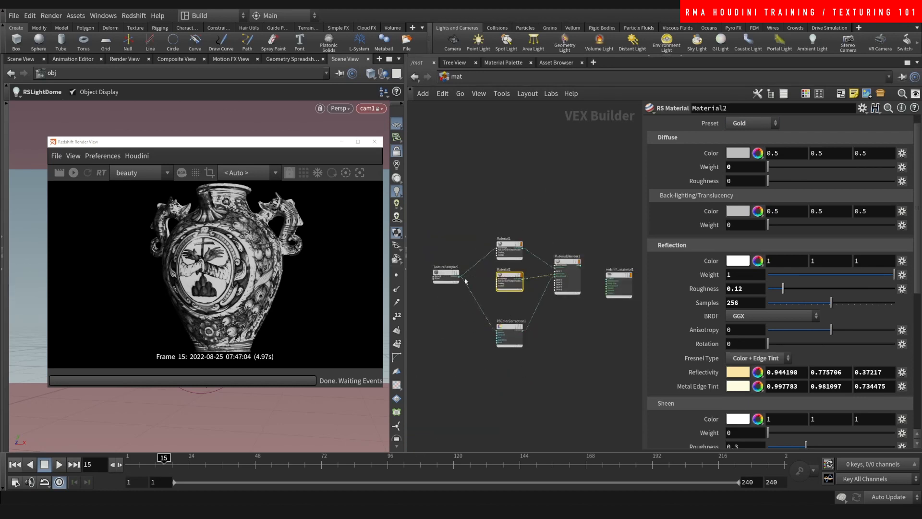
scroll(599, 292, "up", 5)
- Wire MaterialBlender1 into redshift_material1's Surface and start the Redshift render preview
middle_click_drag(587, 325, 500, 345)
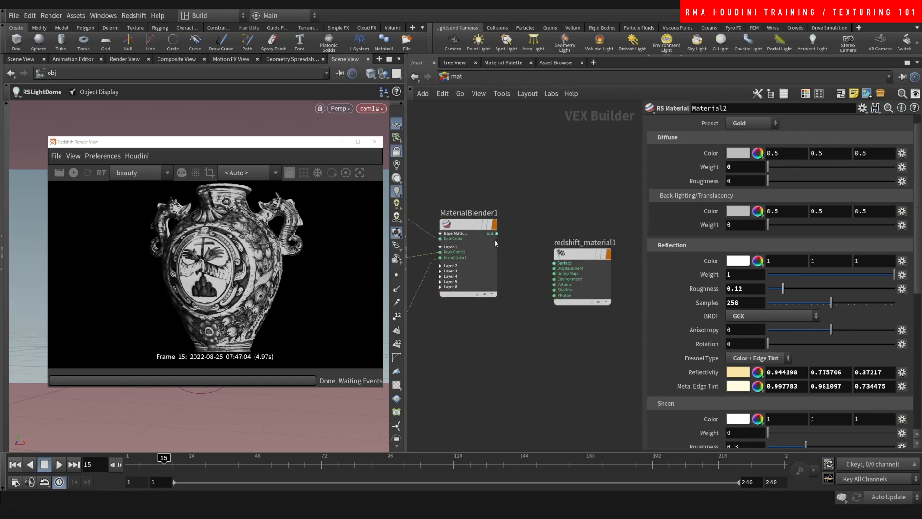
left_click(497, 234)
left_click(562, 264)
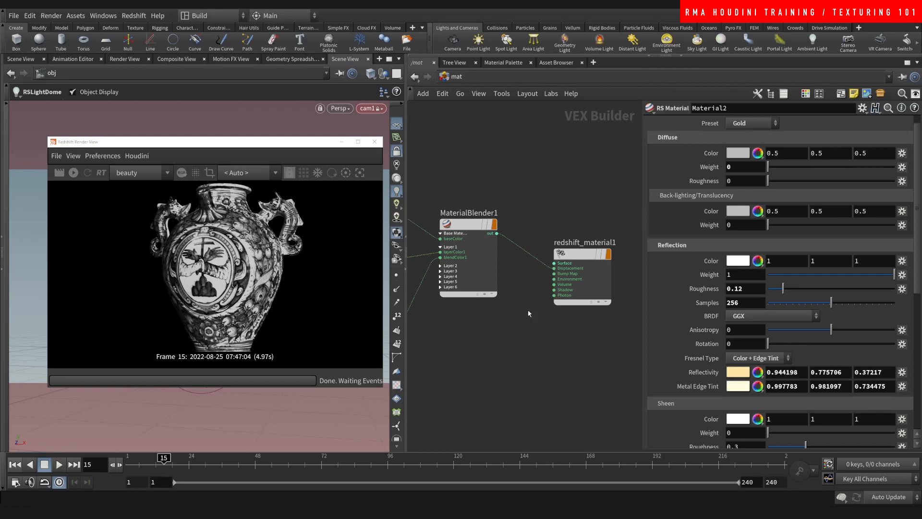
left_click(554, 263)
left_click(73, 172)
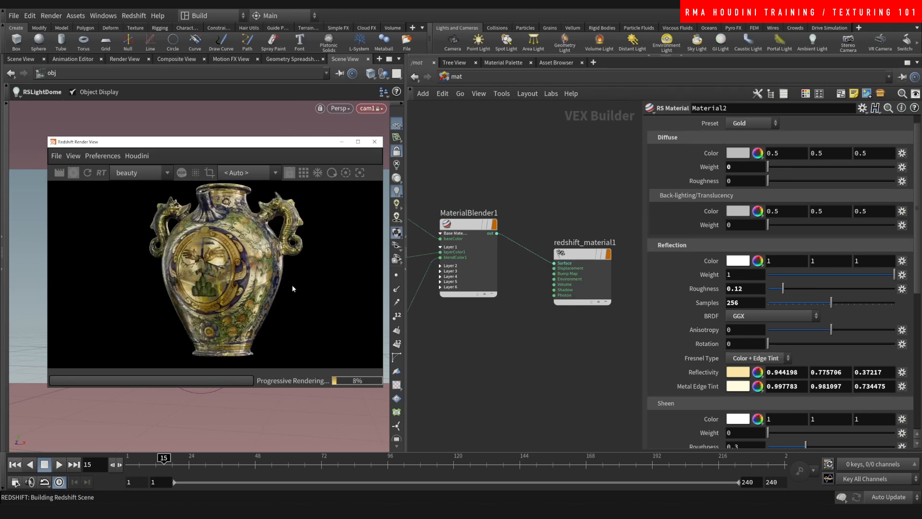
- Retune the RSColorCorrection1 mask to gamma 0.81 and contrast 0.645
middle_click_drag(474, 327, 530, 278)
left_click(469, 290)
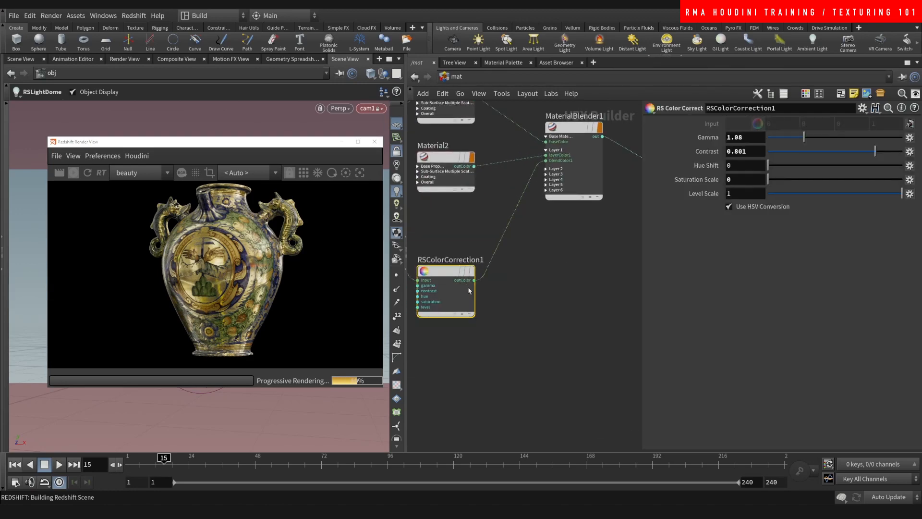
mouse_move(803, 137)
left_mouse_down()
mouse_move(776, 139)
mouse_move(788, 139)
left_mouse_up()
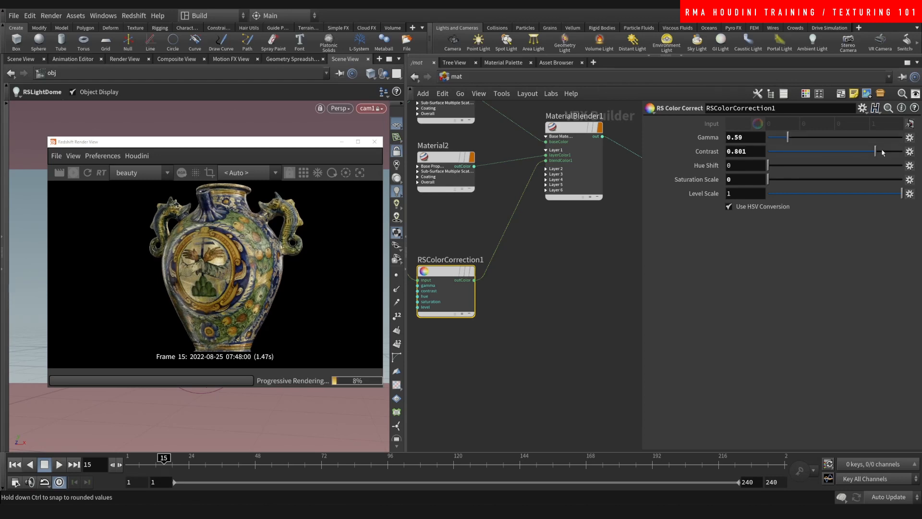
left_click_drag(875, 152, 854, 151)
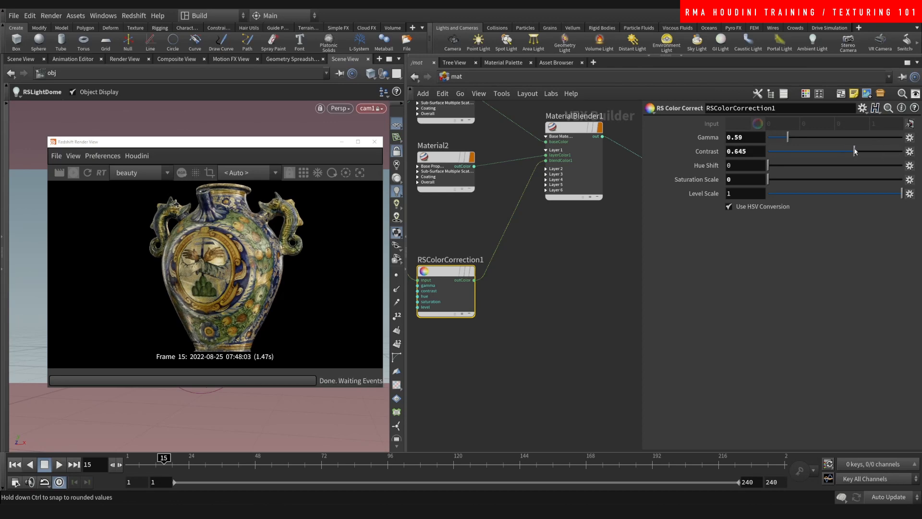
left_click(778, 139)
mouse_move(779, 138)
left_mouse_down()
mouse_move(806, 139)
mouse_move(795, 138)
left_mouse_up()
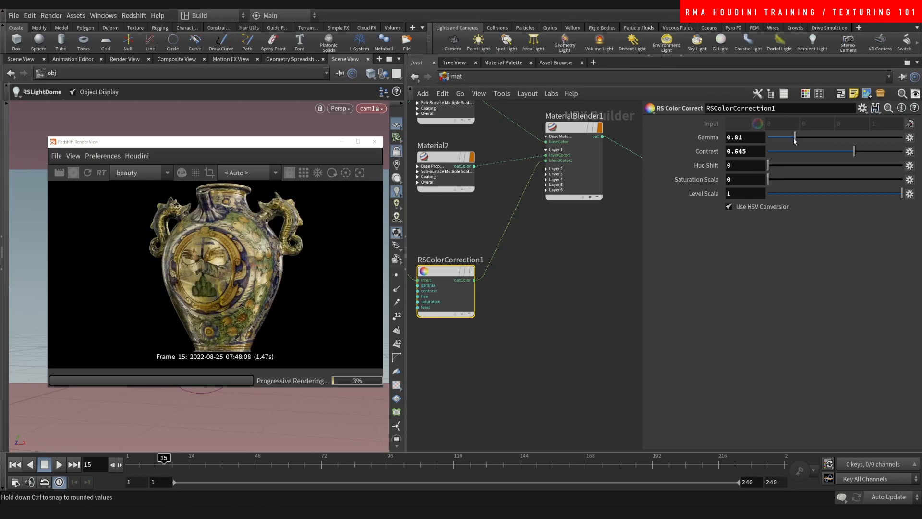
key("Tab")
- Insert an RS Invert node (RSMathInv1) on the mask wire into the blender
type("rsinv")
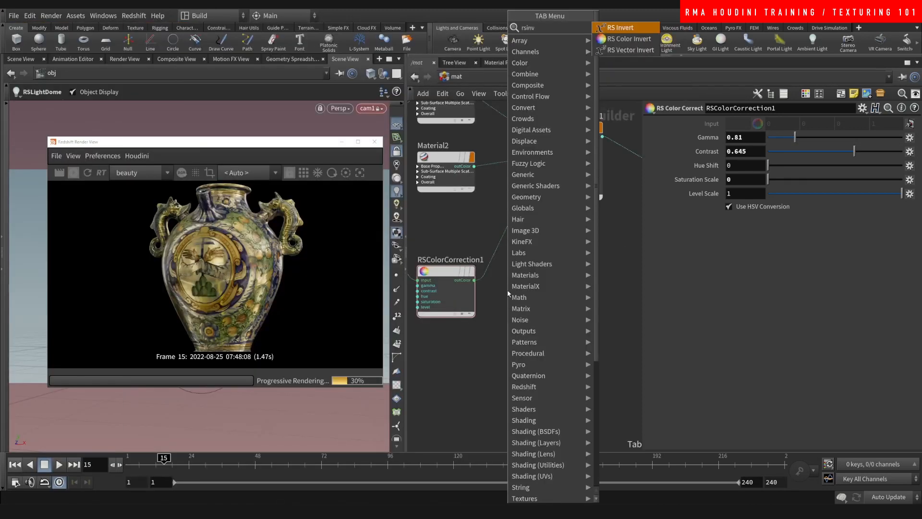
key("Return")
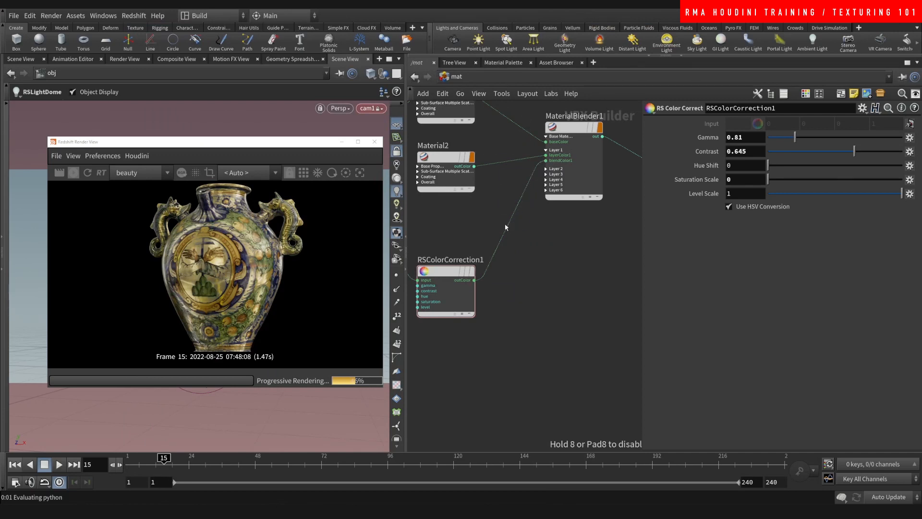
left_click(510, 227)
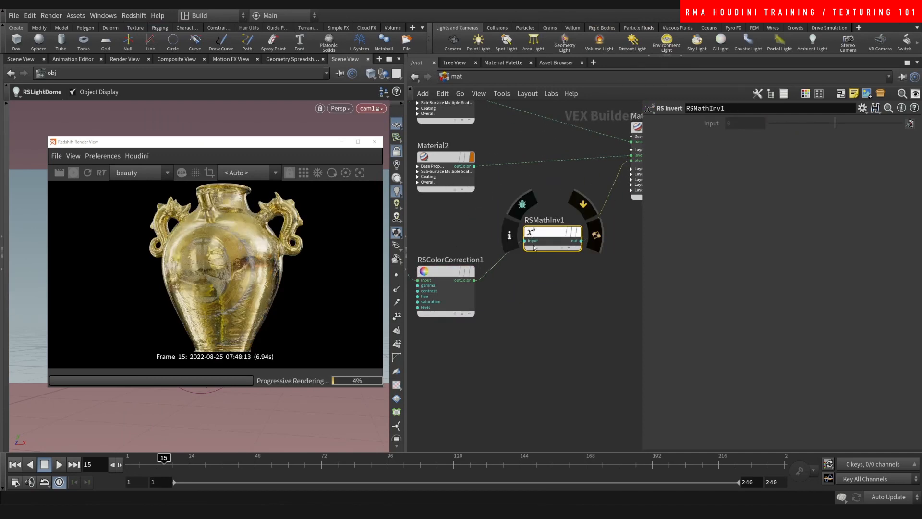
left_click_drag(528, 233, 511, 274)
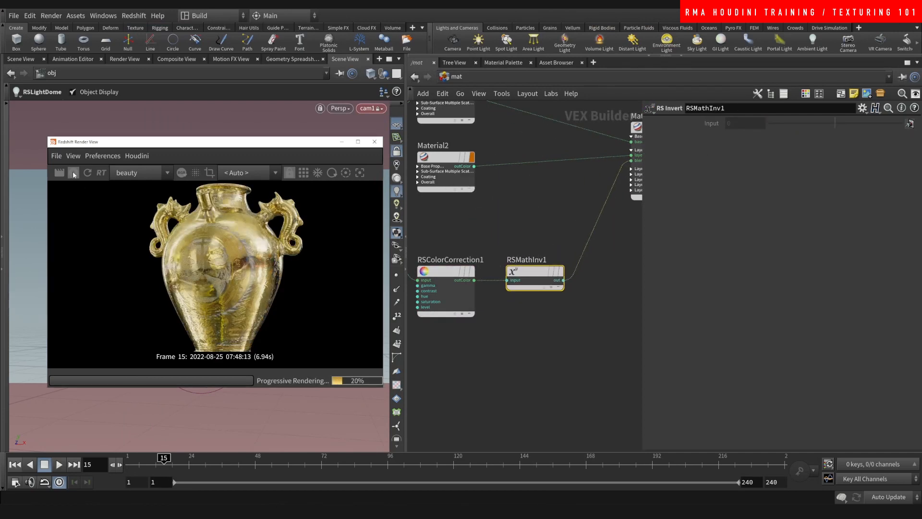
- Raise the RSColorCorrection1 mask gamma to 3.12 and set contrast to 0.739
left_click(433, 307)
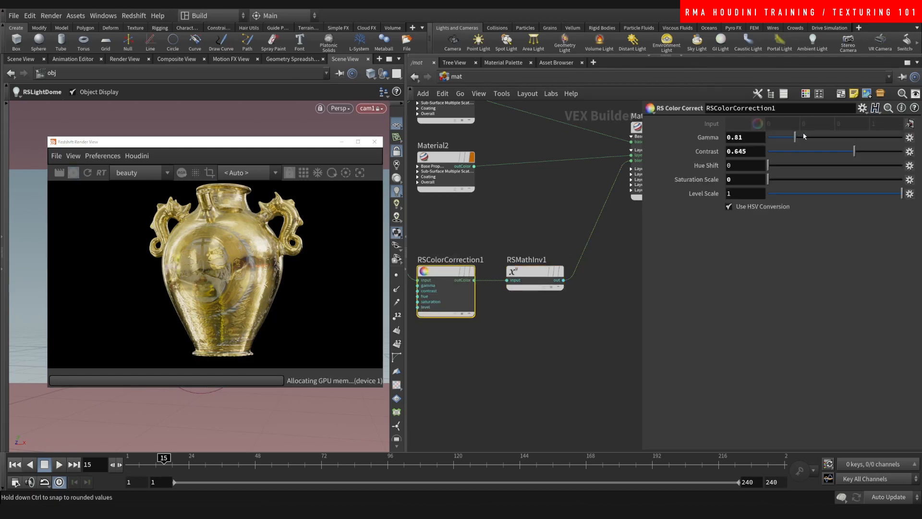
left_click(804, 136)
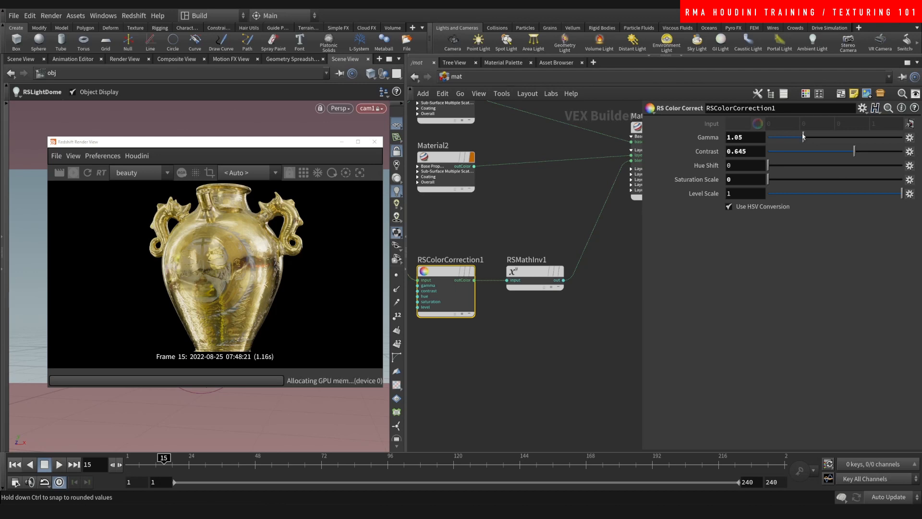
left_click(777, 137)
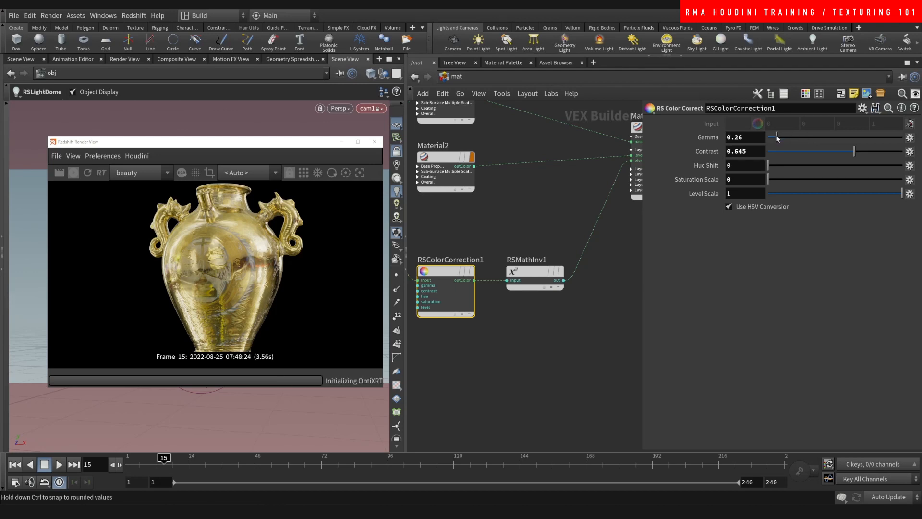
left_click(829, 137)
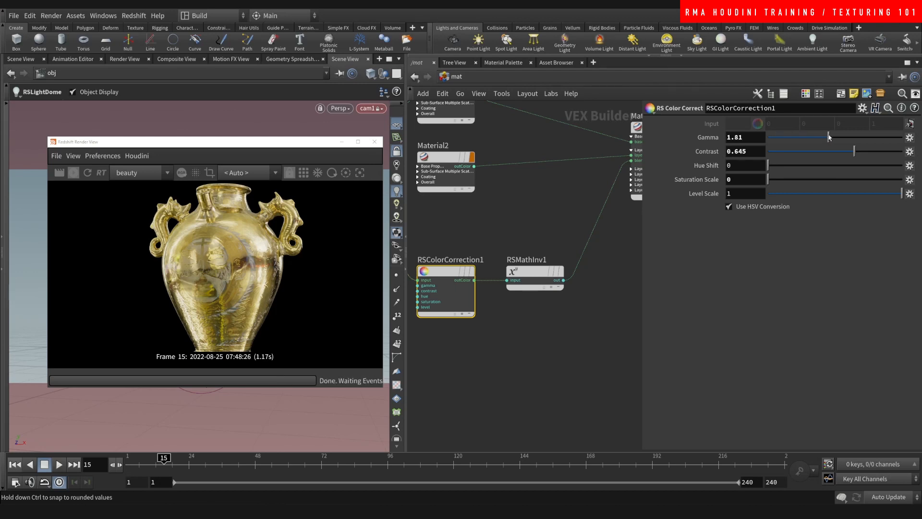
left_click(858, 137)
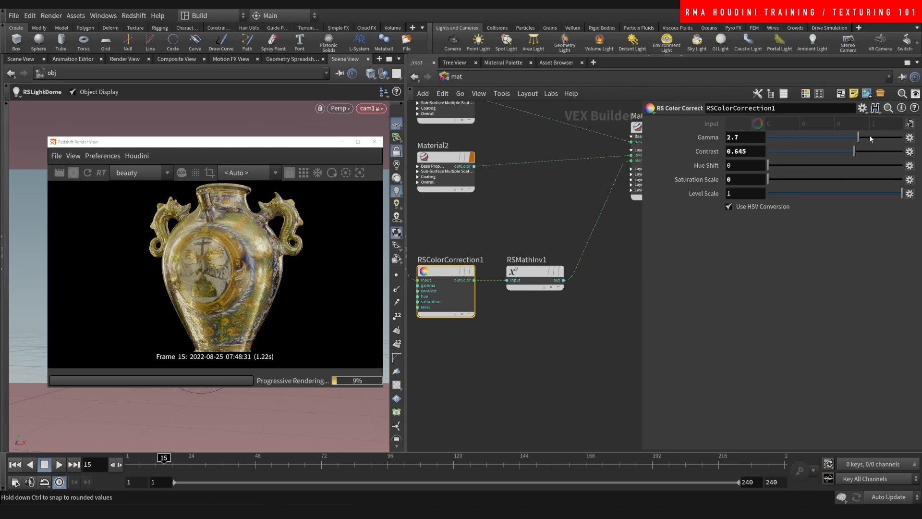
left_click(874, 138)
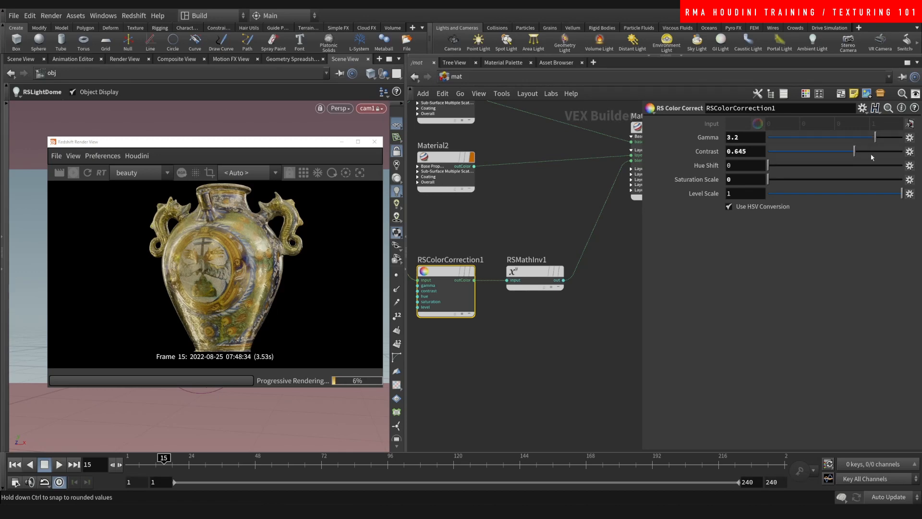
mouse_move(872, 157)
left_mouse_down()
mouse_move(894, 151)
mouse_move(824, 142)
mouse_move(872, 138)
mouse_move(851, 153)
mouse_move(801, 152)
mouse_move(868, 145)
left_mouse_up()
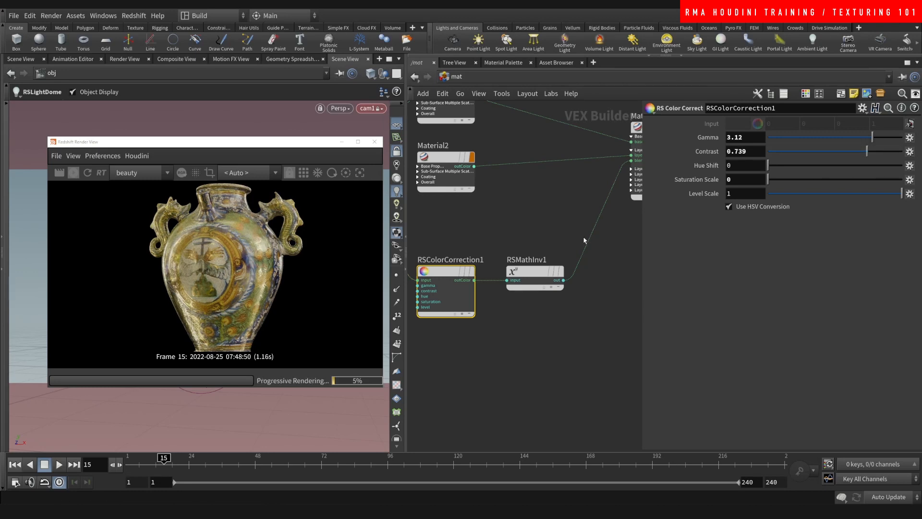
scroll(555, 216, "down", 8)
scroll(516, 242, "up", 6)
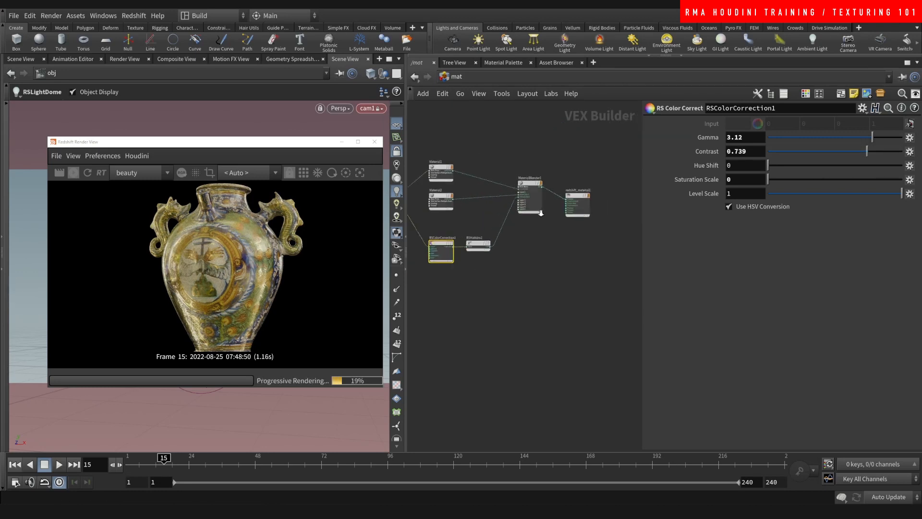
- Preview RSMathInv1 directly on Surface and push the mask contrast to about 0.976
left_click(483, 251)
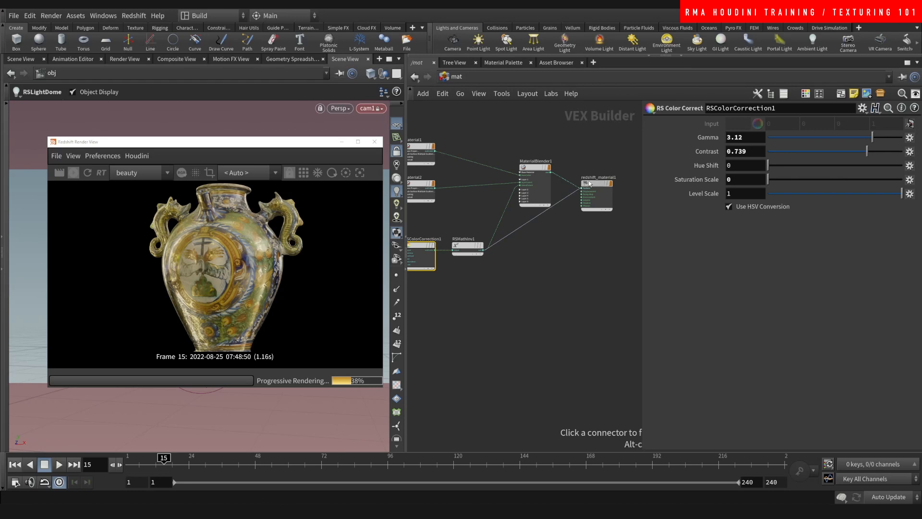
left_click(581, 188)
left_click_drag(594, 184, 578, 221)
middle_click_drag(503, 289, 536, 282)
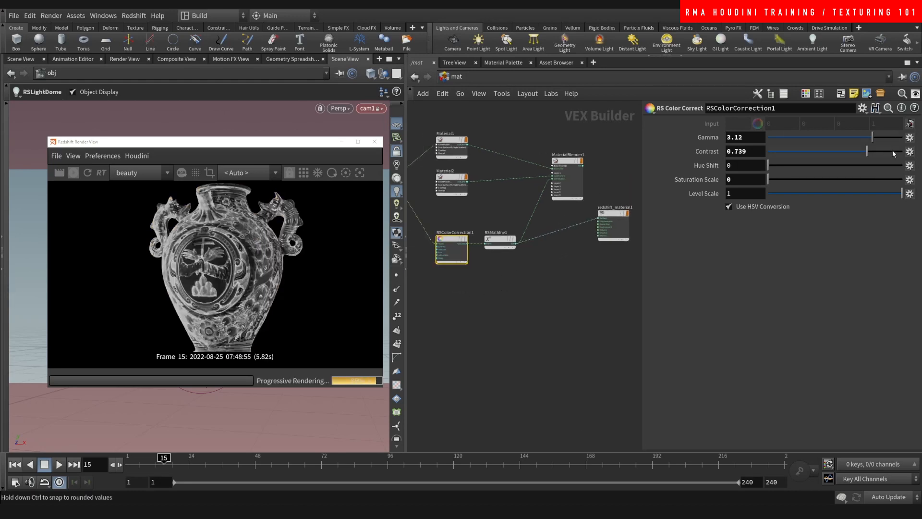
left_click_drag(866, 150, 836, 141)
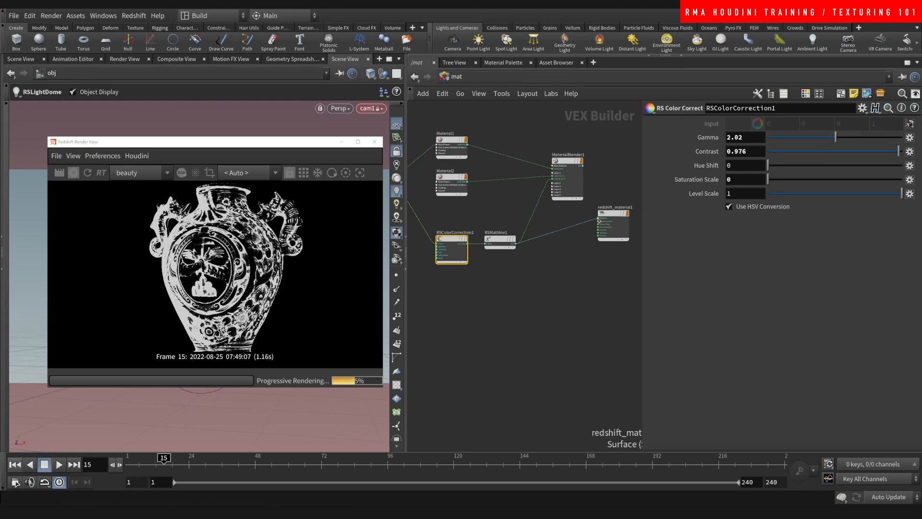
- Reconnect MaterialBlender1 to Surface and lower the mask gamma to 0.74
left_click(584, 166)
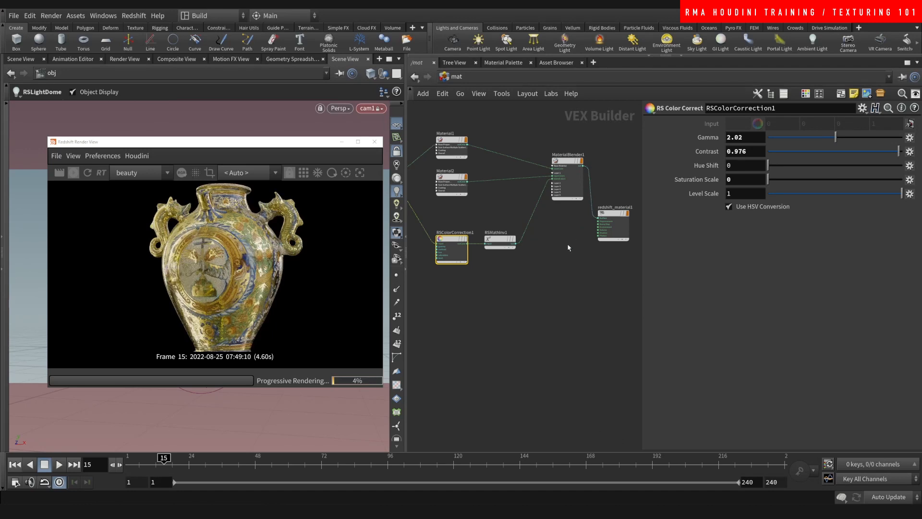
mouse_move(501, 243)
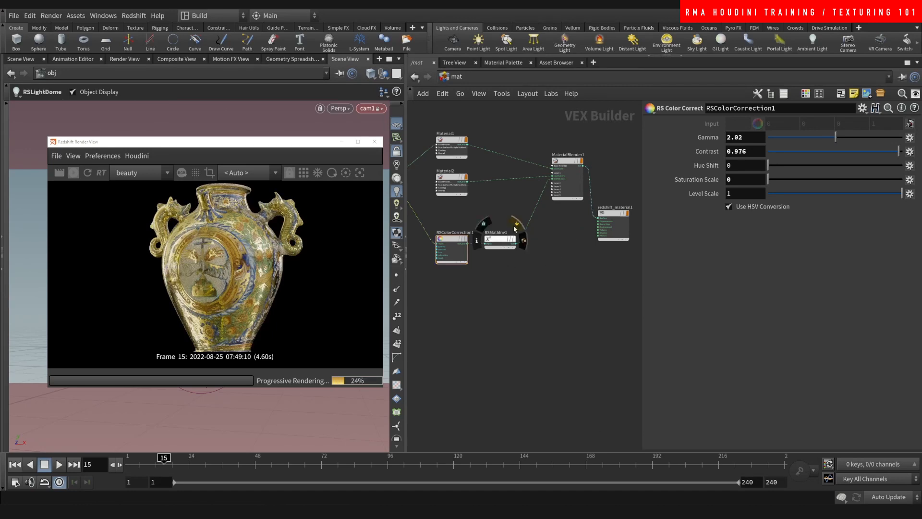
left_click(500, 239)
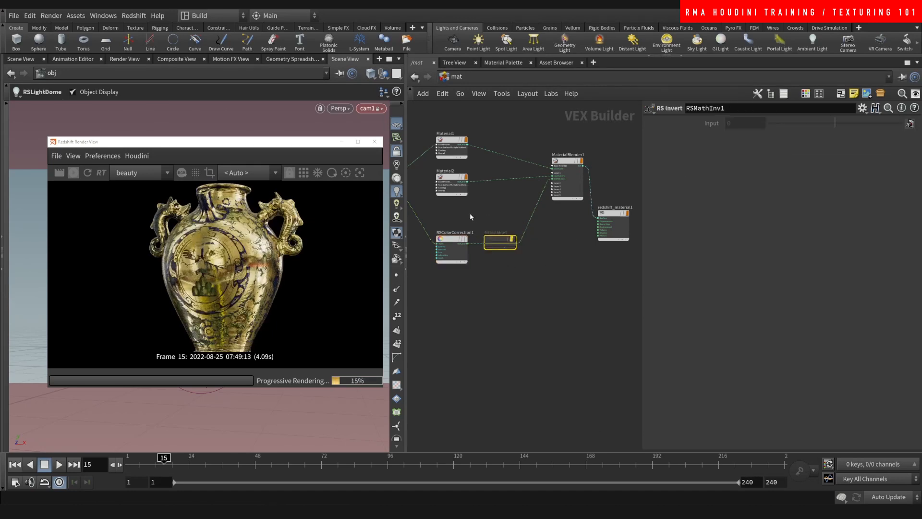
left_click(451, 247)
left_click(791, 137)
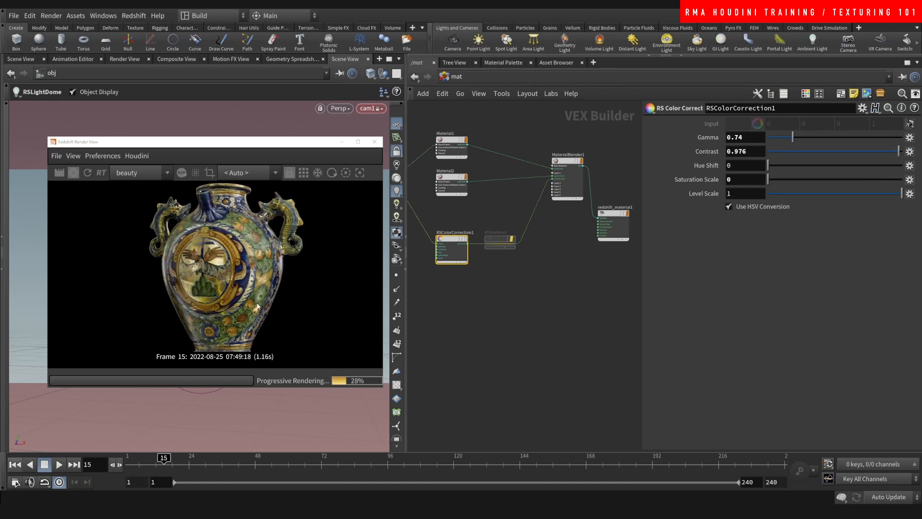
- Lower Material2's gold reflection weight
left_click_drag(450, 247, 450, 245)
middle_click_drag(487, 310, 545, 316)
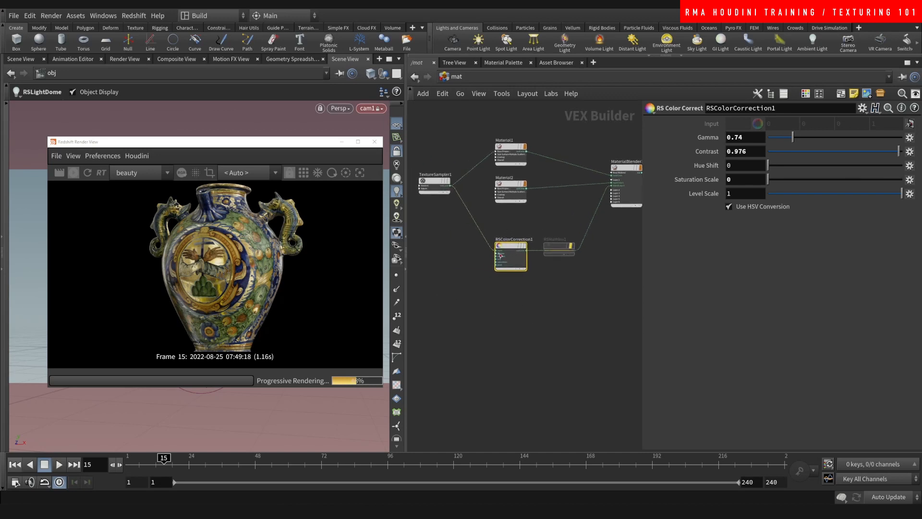
left_click(510, 191)
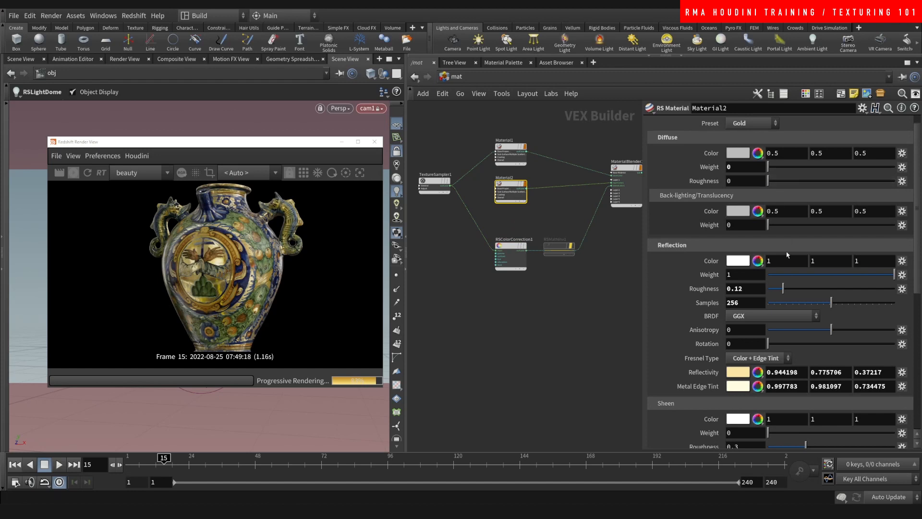
left_click_drag(790, 274, 759, 277)
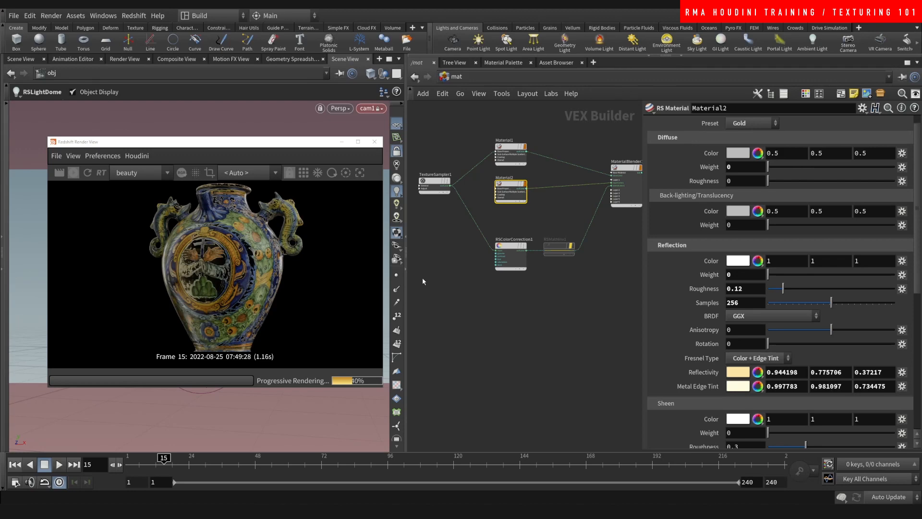
- Set the mask gamma to 1.24 and toggle RSMathInv1's bypass on and off
left_click(510, 254)
mouse_move(793, 138)
left_mouse_down()
mouse_move(782, 138)
mouse_move(809, 137)
left_mouse_up()
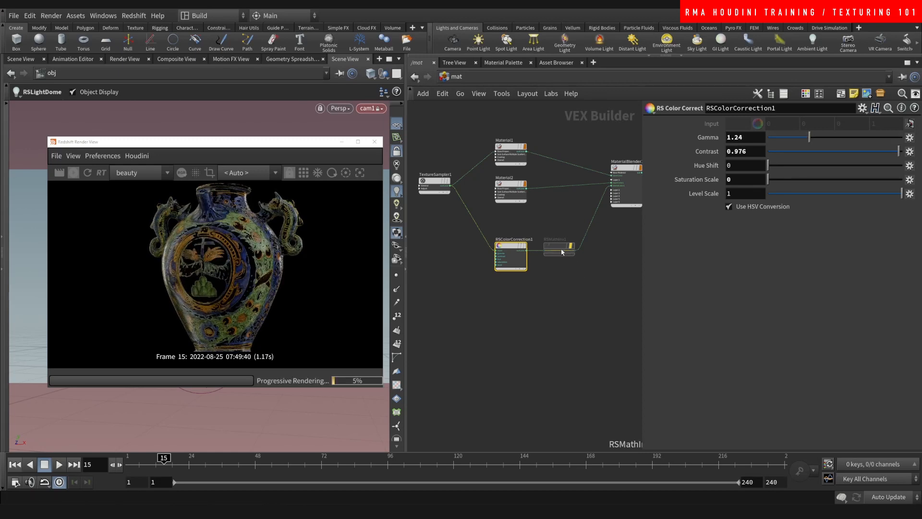
left_click(573, 237)
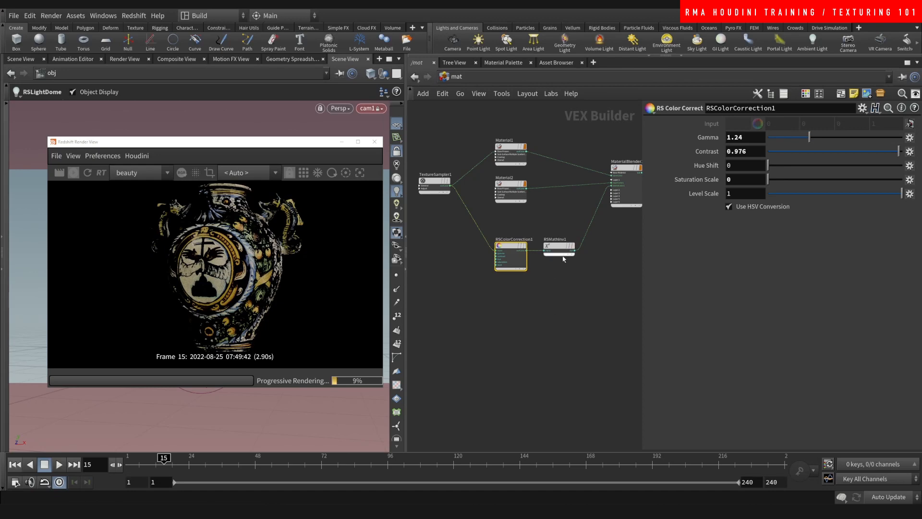
left_click(575, 231)
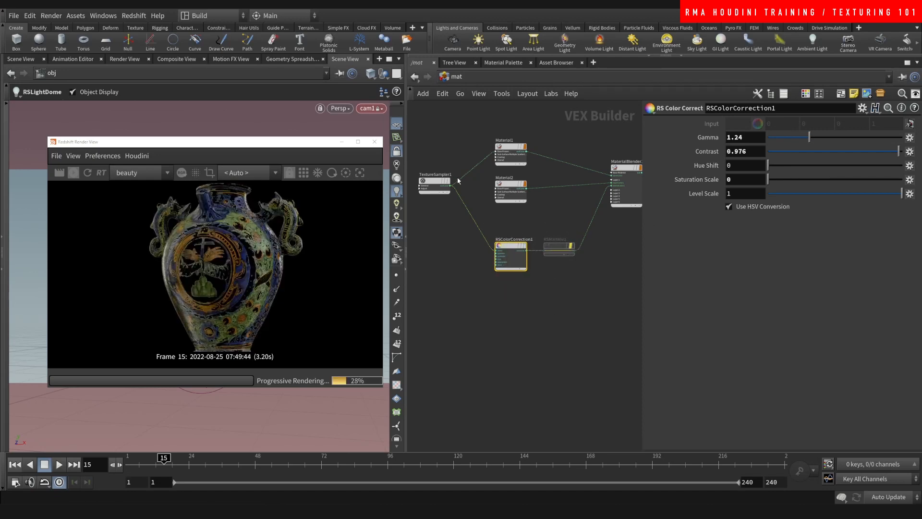
left_click(513, 200)
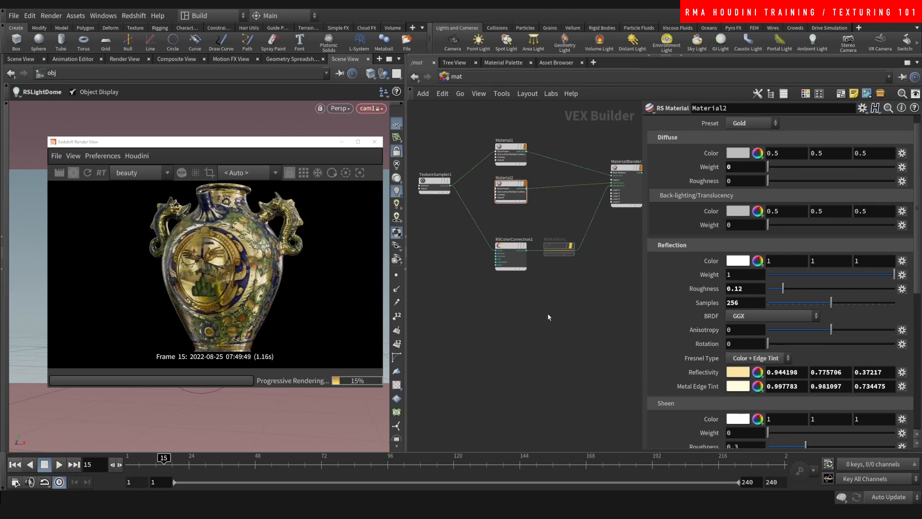
middle_click_drag(551, 305, 556, 295)
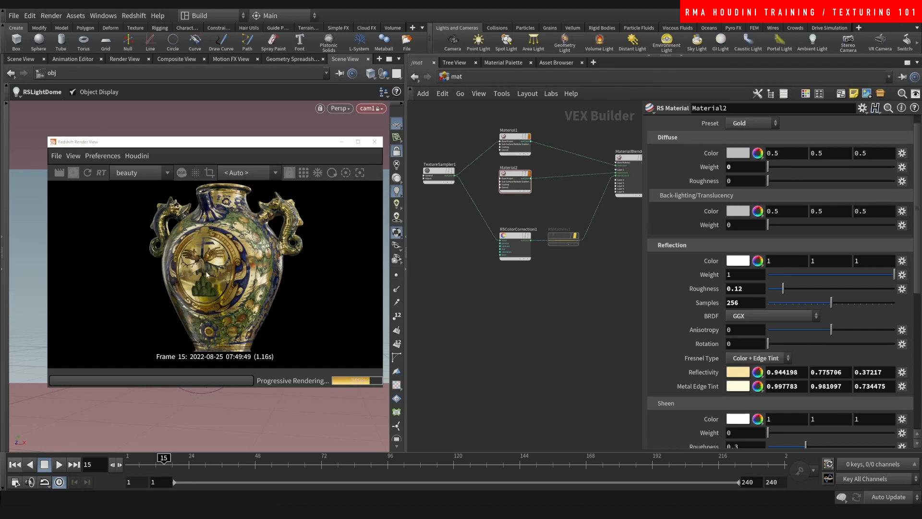
scroll(534, 301, "up", 5)
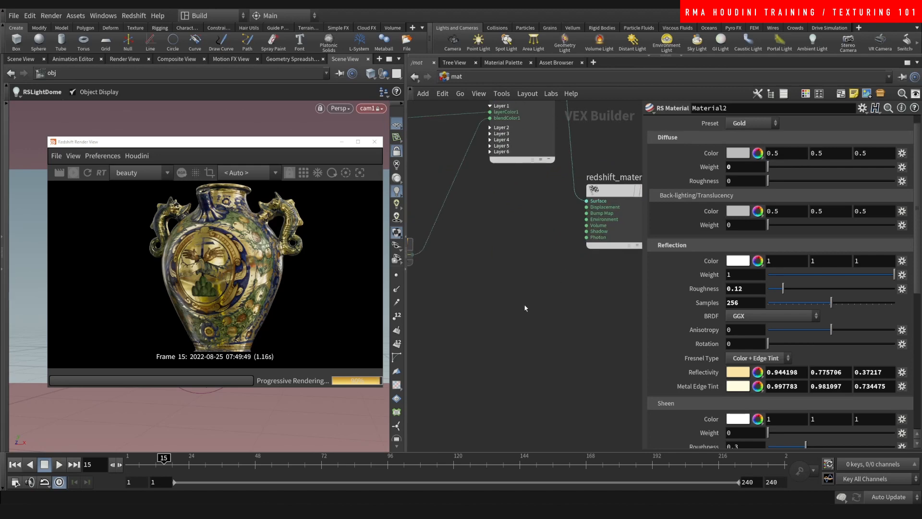
- Add RSNoise1 on Surface with amplitude gain 0.48, complexity 4, frequency scale 6.1
key("Tab")
type("rsnoise")
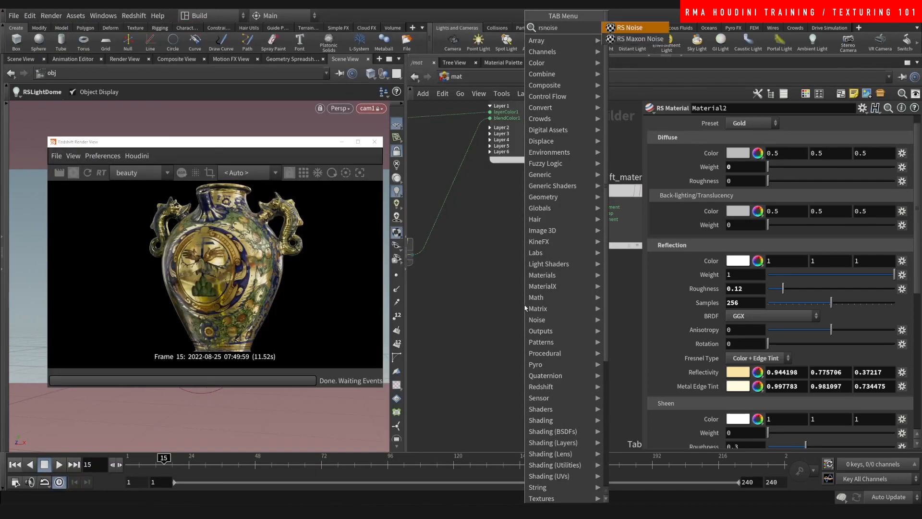
key("Return")
key("Return")
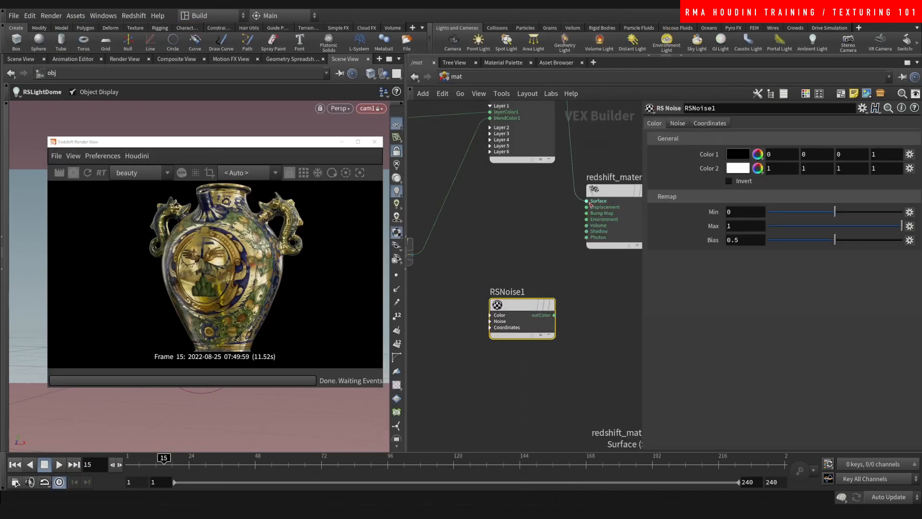
left_click_drag(599, 204, 522, 312)
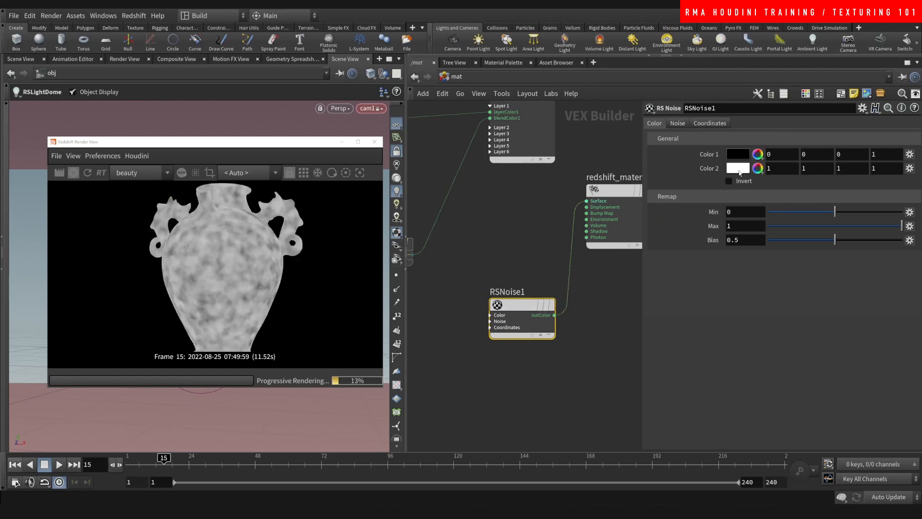
left_click(677, 124)
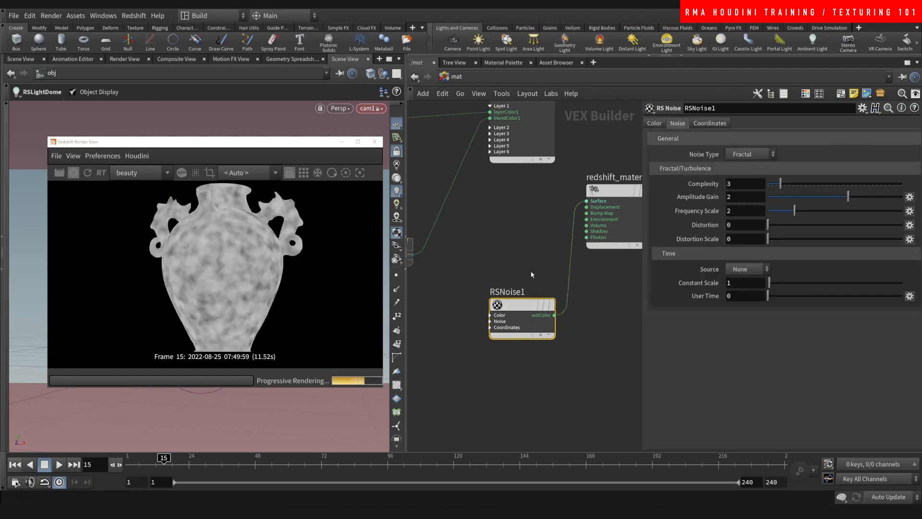
left_click_drag(848, 197, 839, 200)
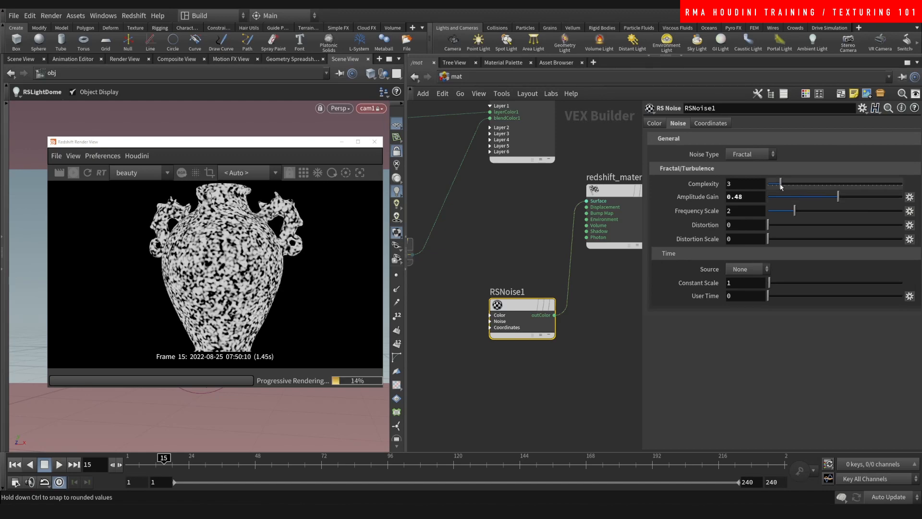
left_click_drag(782, 187, 849, 211)
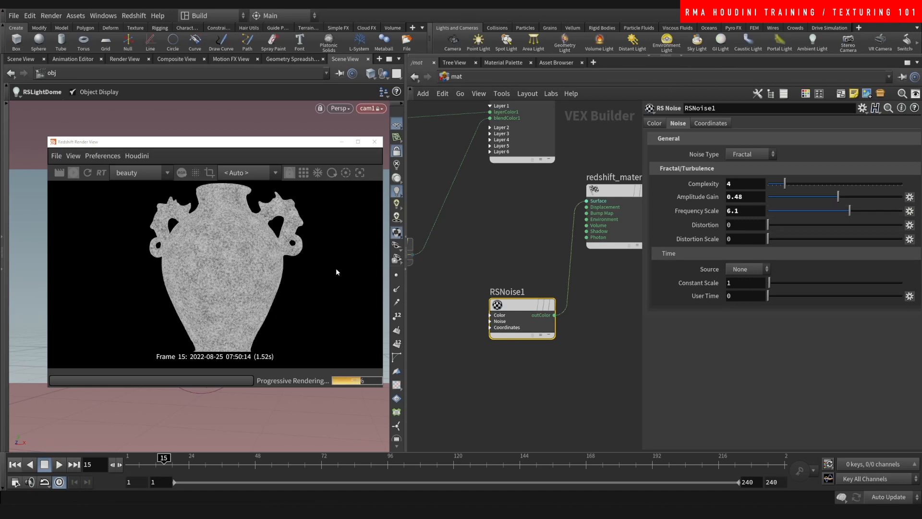
- Frame the network and rearrange the gold, noise, colour-correction and invert nodes
key("h")
left_click_drag(487, 185, 487, 302)
left_click_drag(576, 263, 430, 347)
left_click_drag(496, 249, 512, 185)
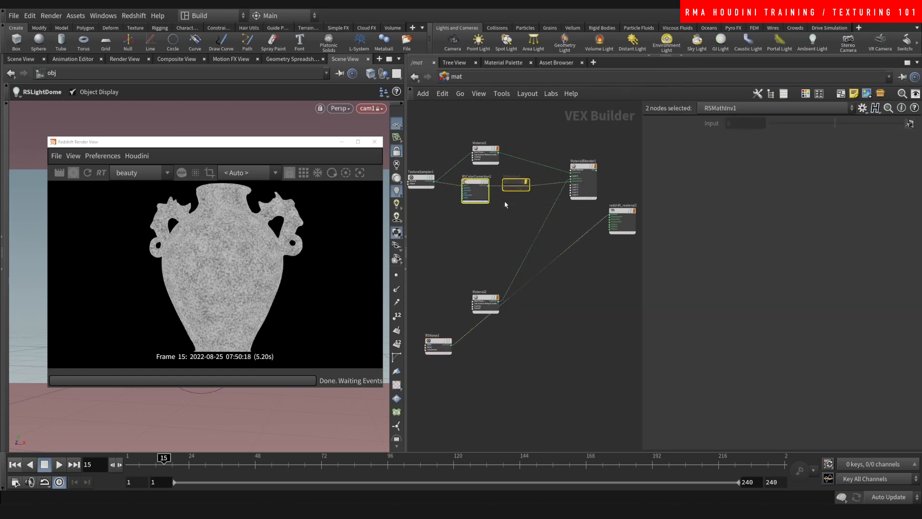
- Reposition the gold material and noise nodes and expand Material2's Overall inputs
middle_click_drag(498, 239, 512, 194)
scroll(504, 280, "up", 4)
left_click_drag(497, 222, 483, 176)
middle_click_drag(470, 230, 512, 220)
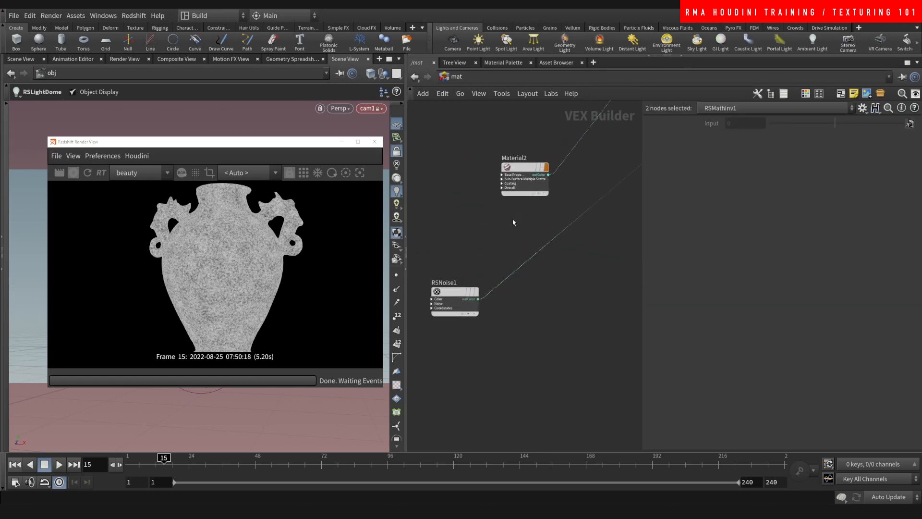
left_click(501, 188)
left_click_drag(465, 284, 448, 278)
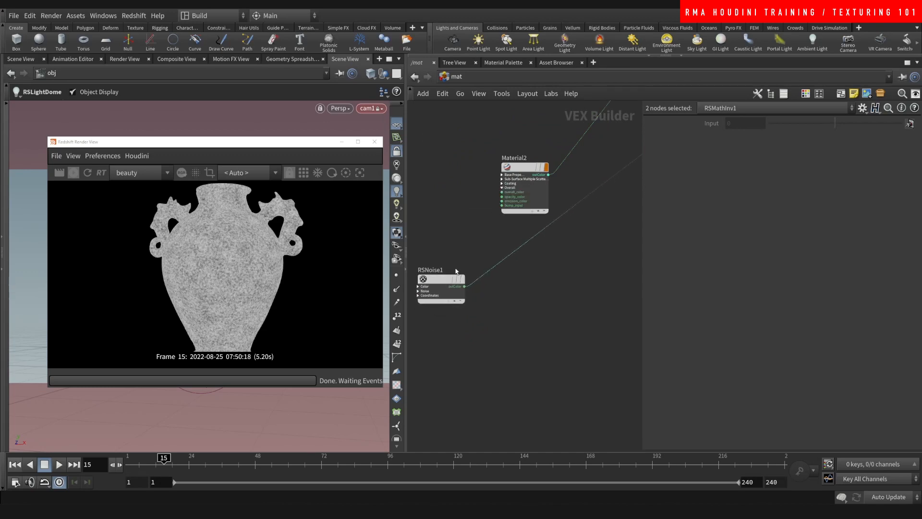
scroll(511, 307, "up", 1)
- Add BumpMap1 below the gold material with height scale .01
key("Tab")
type("rsbump")
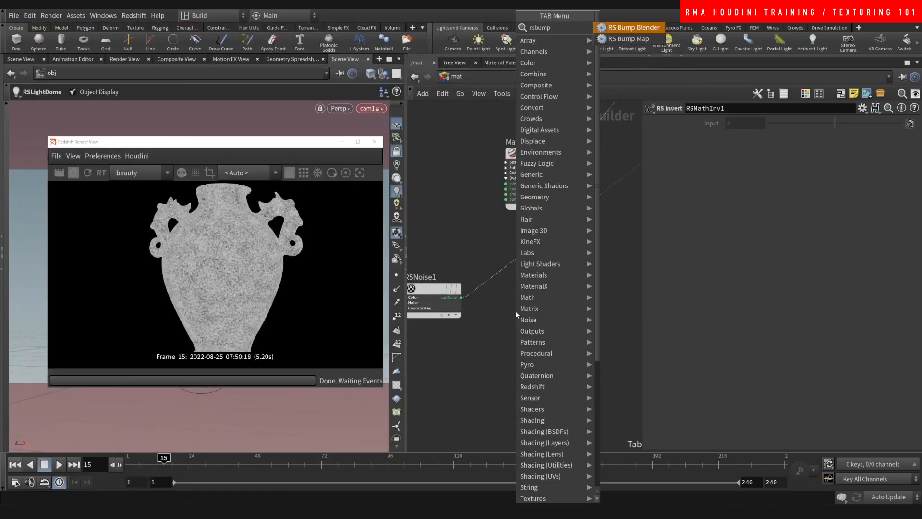
left_click(629, 39)
left_click(510, 336)
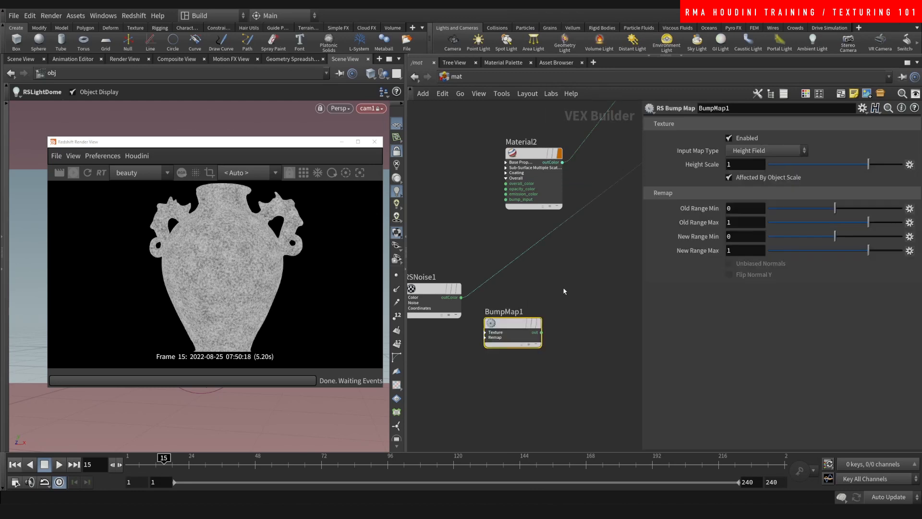
left_click(720, 166)
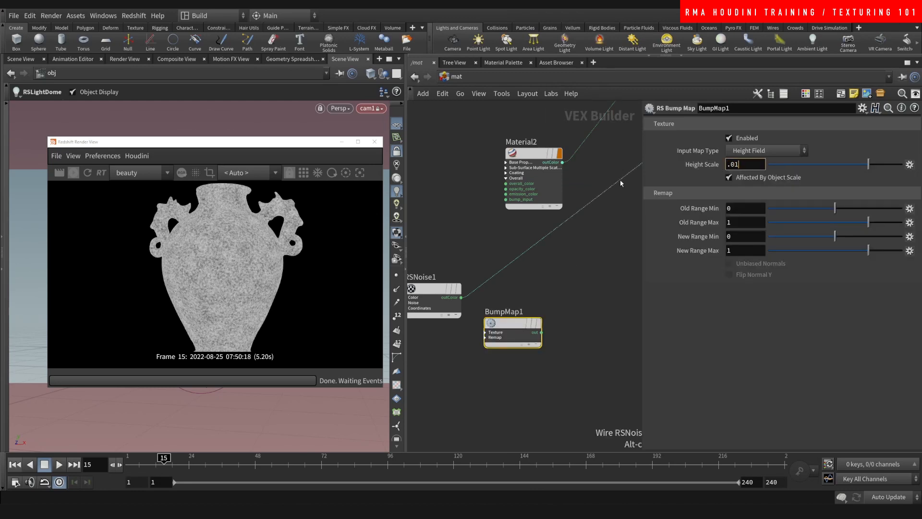
key("Return")
left_click_drag(484, 339, 498, 307)
- Wire RSNoise1 into BumpMap1, BumpMap1 into Material2's bump_input, and Material2 back to the output
left_click(502, 303)
middle_click_drag(582, 267, 568, 280)
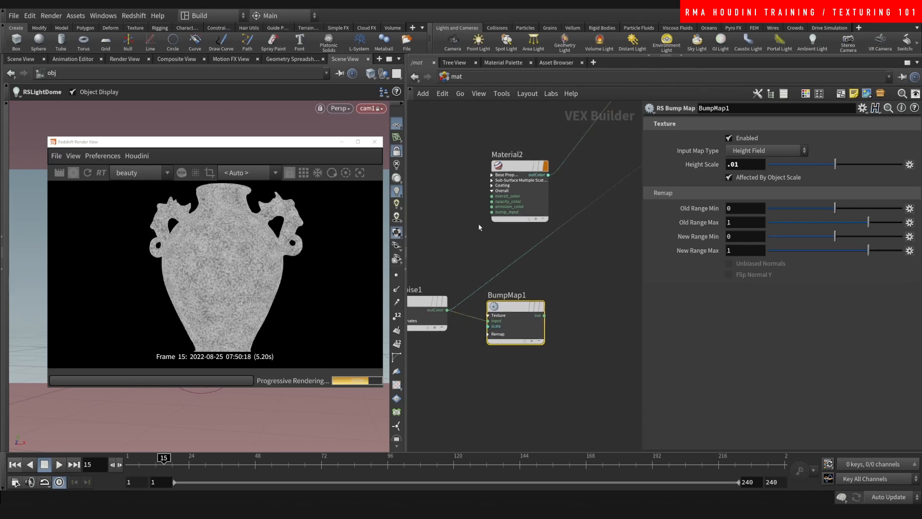
left_click(490, 212)
left_click(544, 315)
left_click_drag(563, 224, 548, 176)
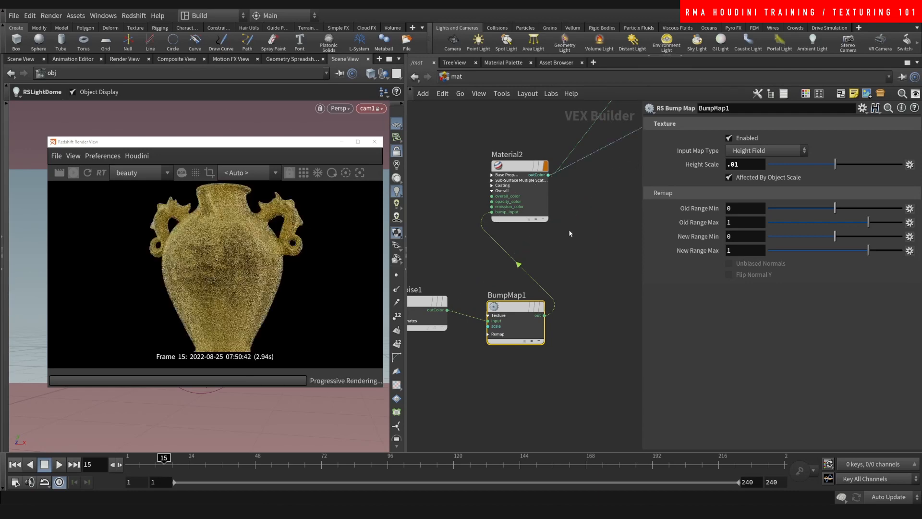
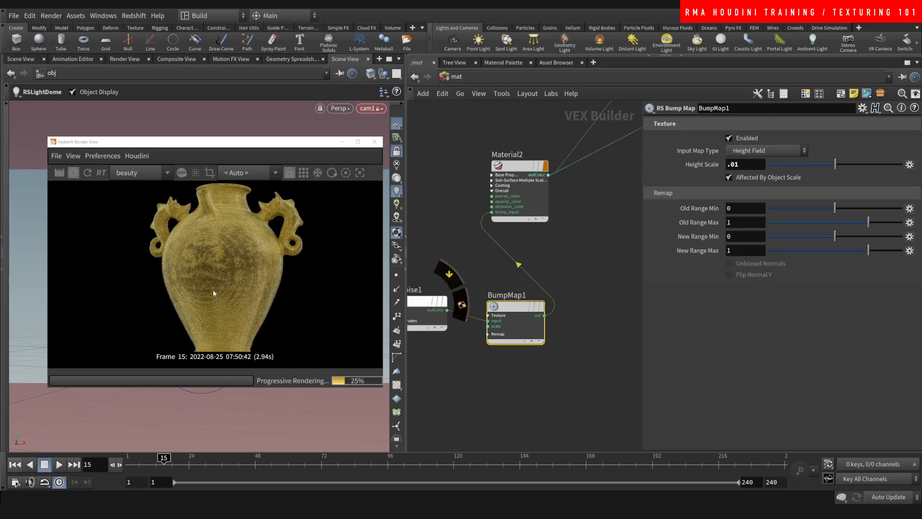
- Wire MaterialBlender1's output into redshift_material1's Surface input and reframe the material nodes
scroll(213, 293, "up", 6)
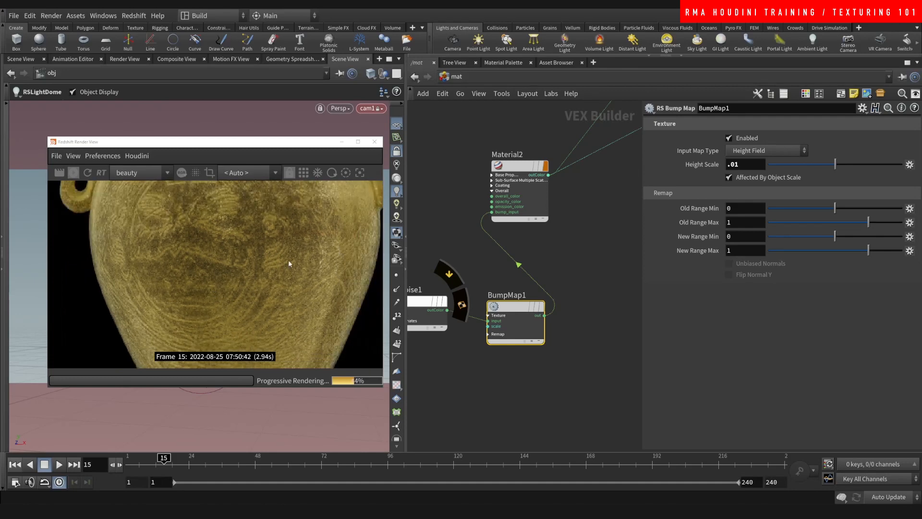
scroll(288, 259, "down", 5)
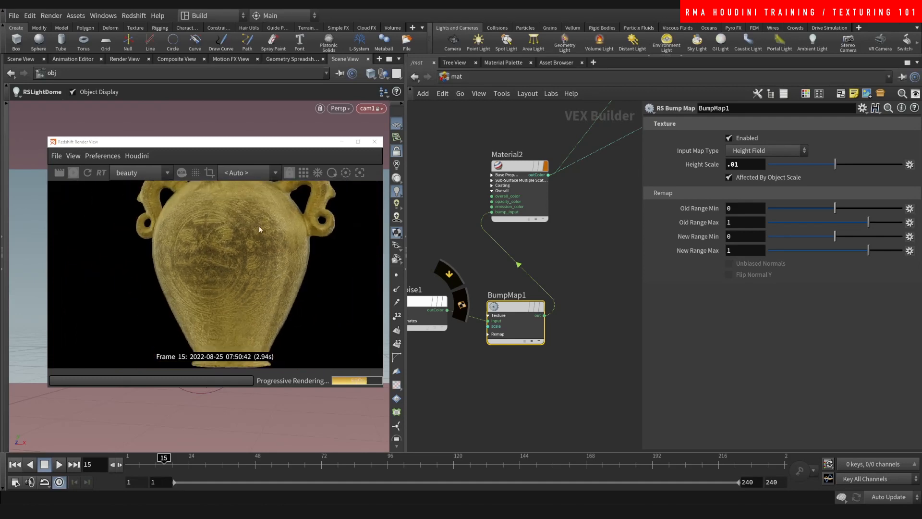
scroll(245, 237, "down", 1)
middle_click_drag(471, 232, 535, 325)
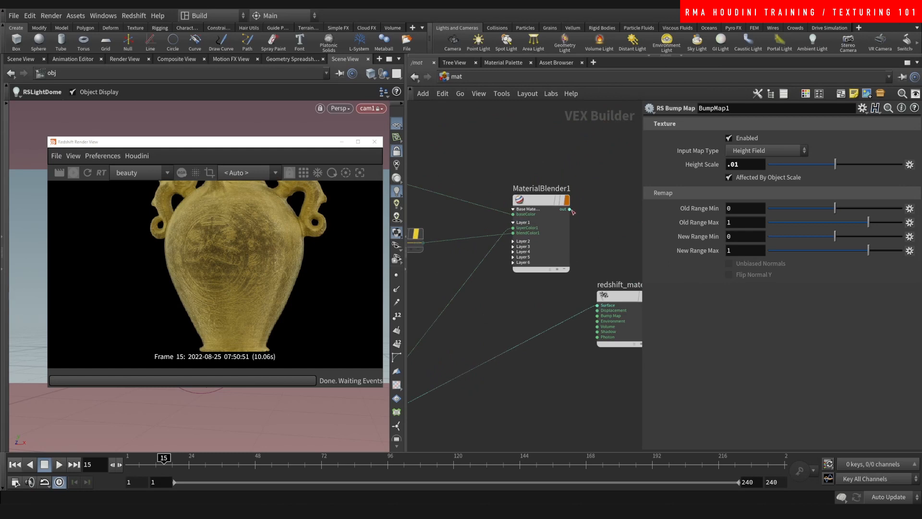
left_click(570, 210)
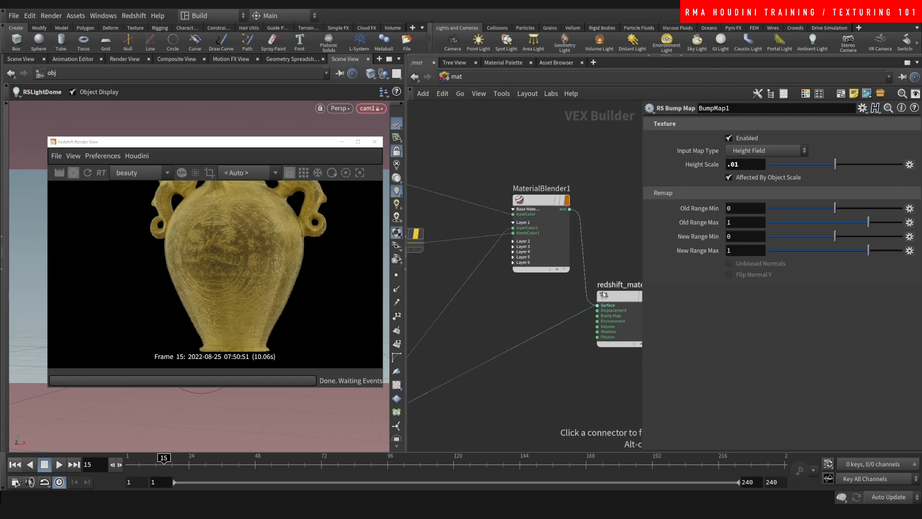
left_click(597, 305)
left_click_drag(612, 297, 605, 195)
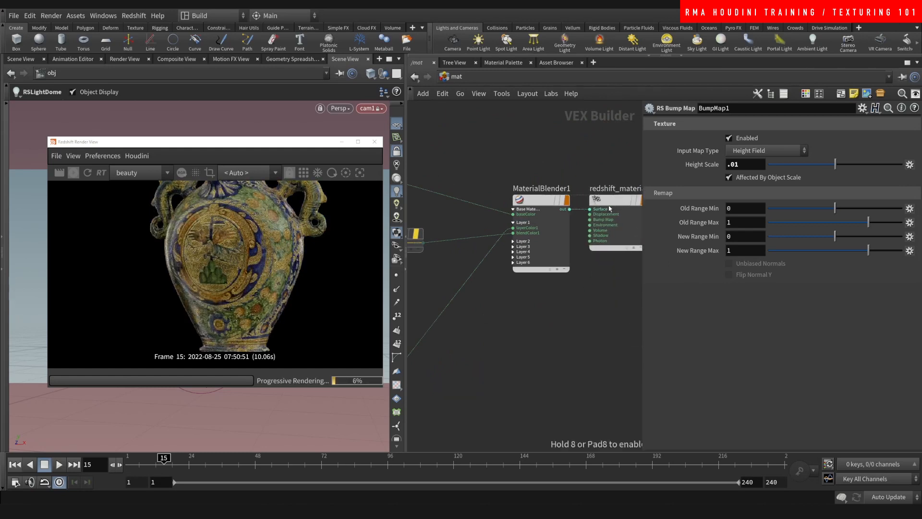
scroll(534, 348, "down", 2)
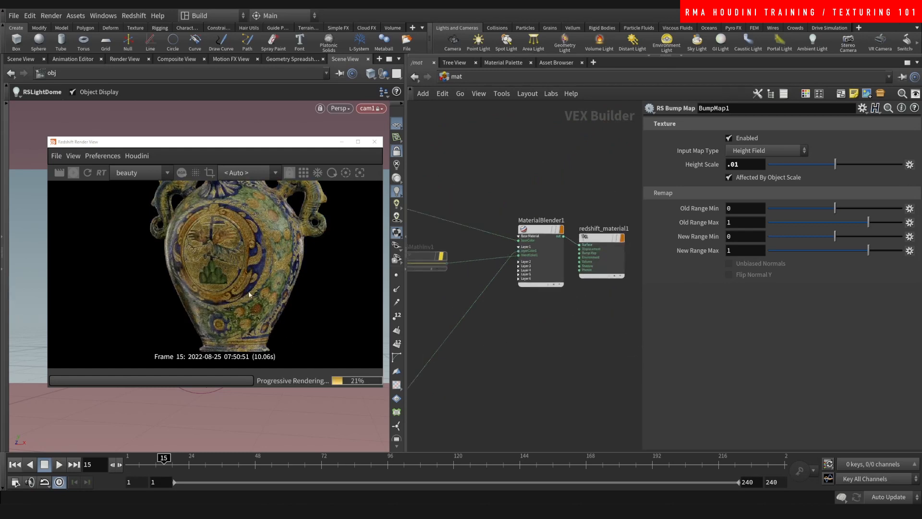
scroll(485, 350, "down", 4)
middle_click_drag(470, 412, 536, 324)
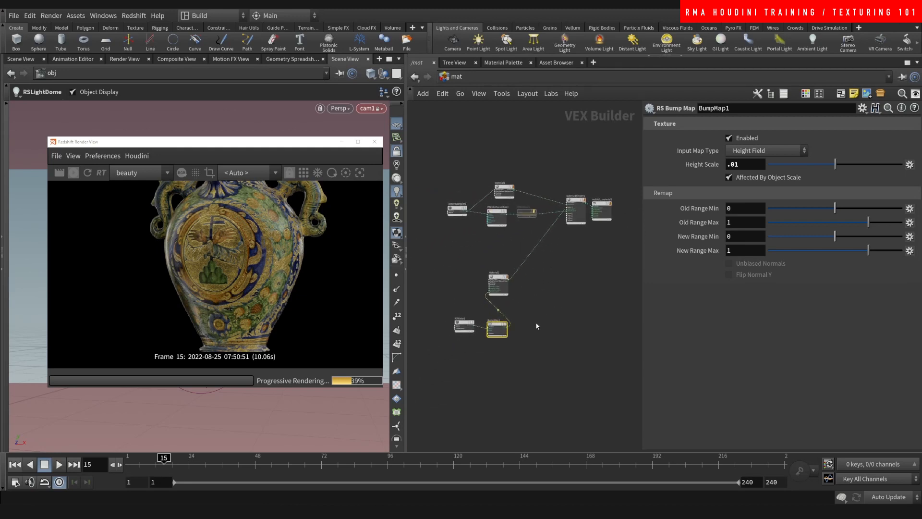
scroll(474, 343, "up", 3)
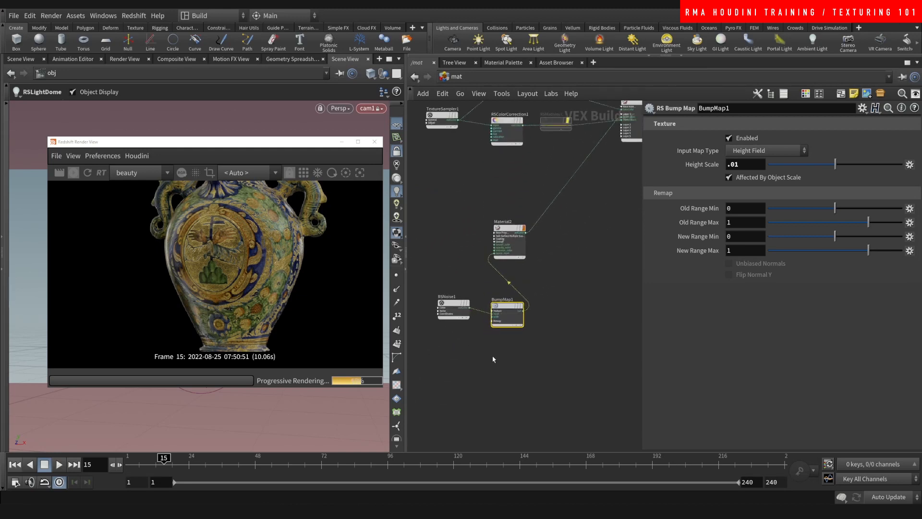
scroll(488, 364, "up", 2)
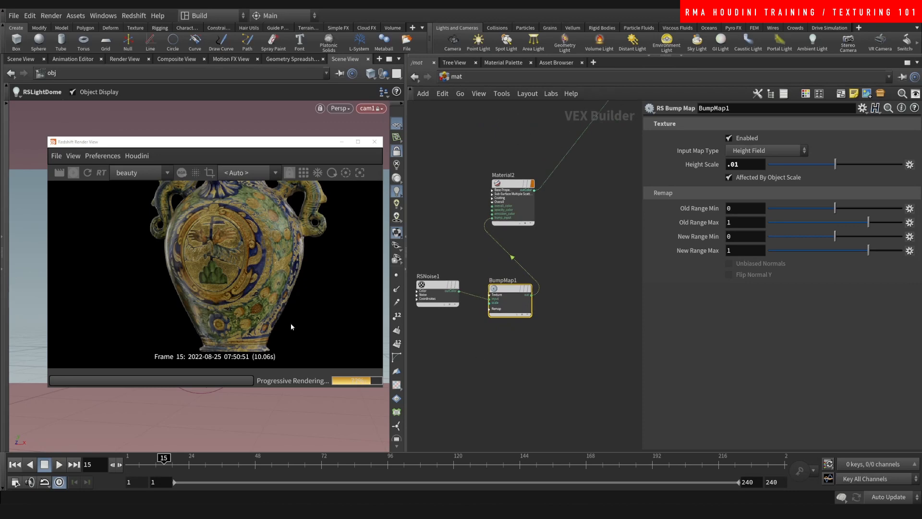
- Set BumpMap1's Height Scale to .005 and move RSNoise1 and BumpMap1 up-left
left_click(736, 165)
type("5")
key("Return")
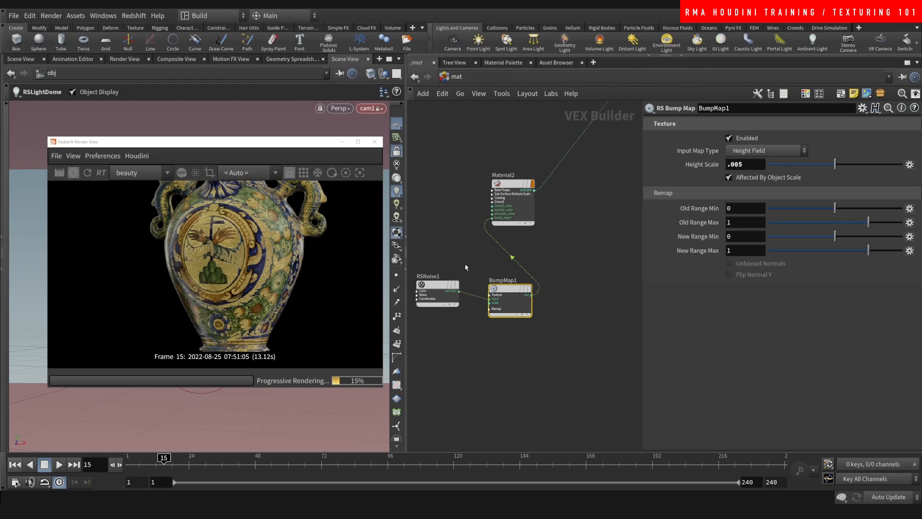
left_click_drag(538, 347, 448, 291)
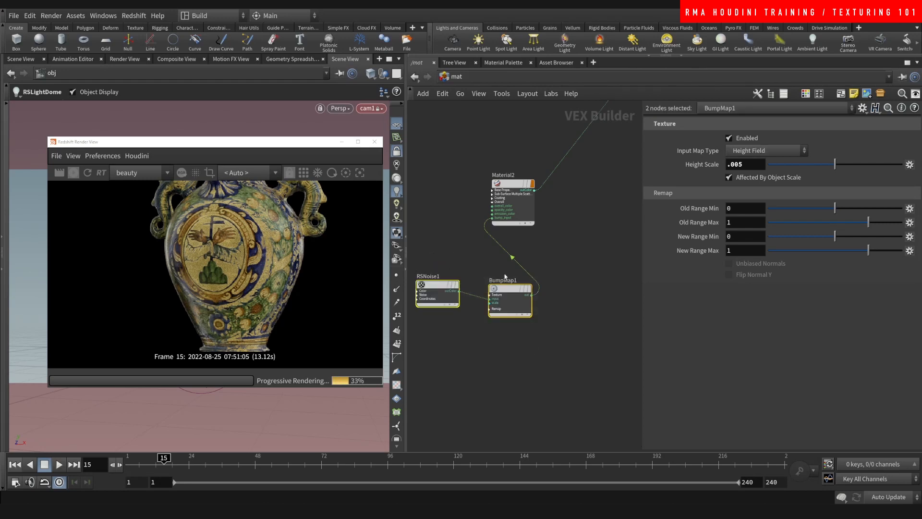
left_click_drag(508, 291, 448, 266)
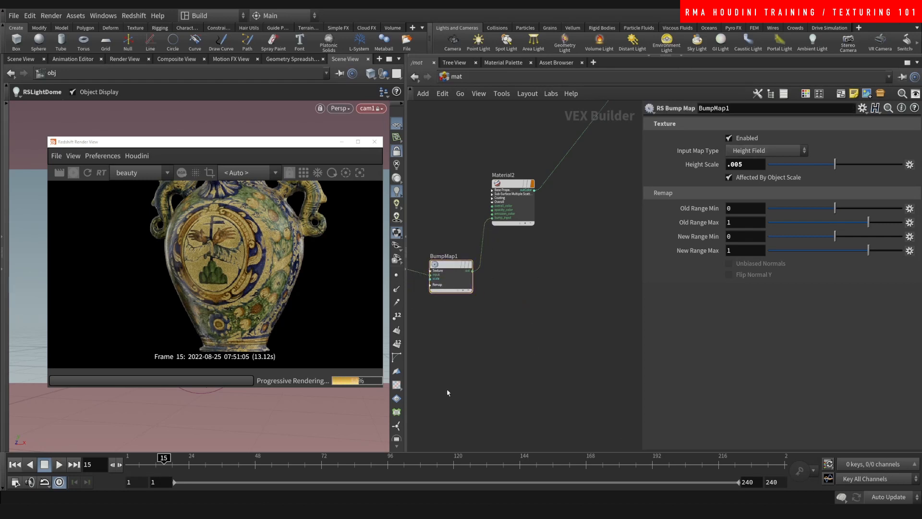
scroll(222, 267, "down", 4)
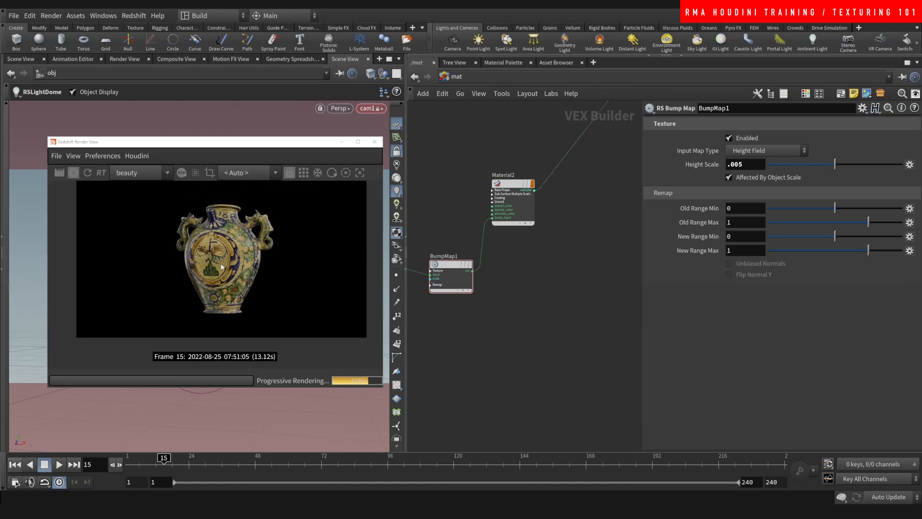
scroll(221, 266, "up", 5)
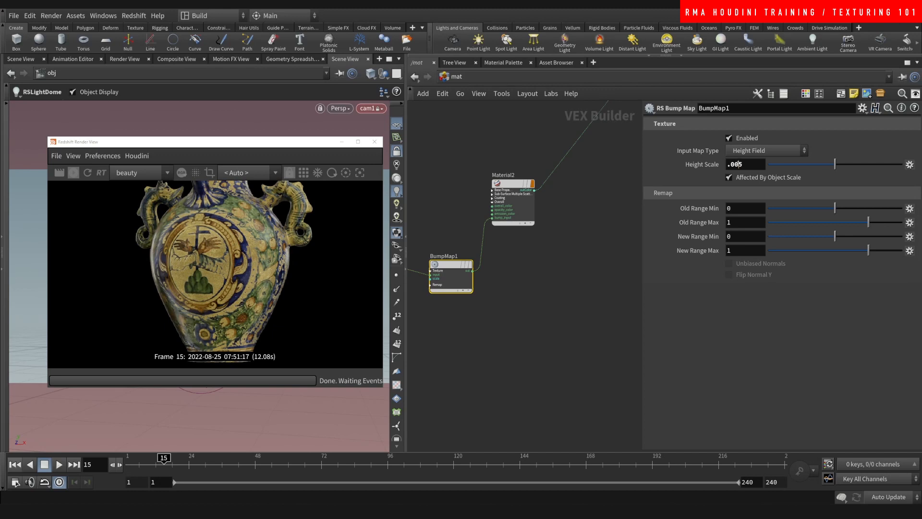
- Try a Height Scale of .003, then return it to .005
left_click_drag(739, 165, 798, 134)
type("3")
key("Return")
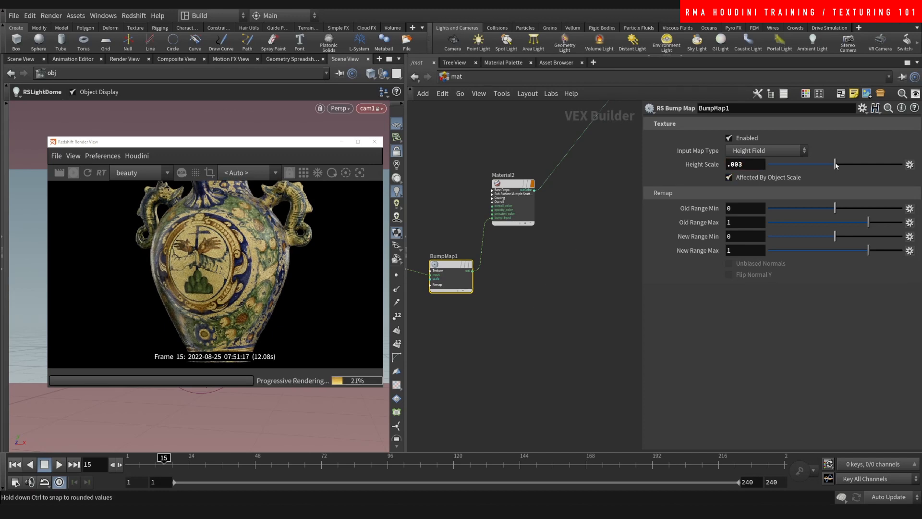
left_click_drag(739, 164, 812, 130)
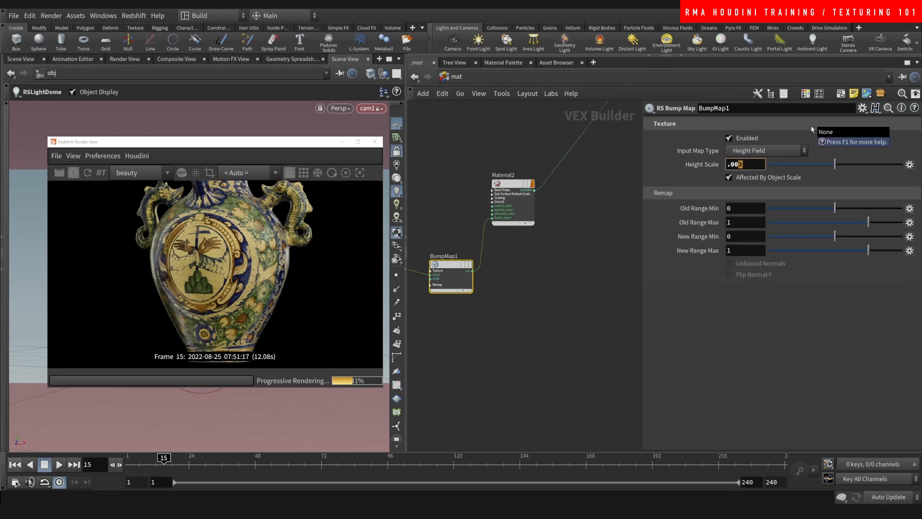
type("5")
key("Return")
left_click(537, 313)
scroll(550, 298, "down", 3)
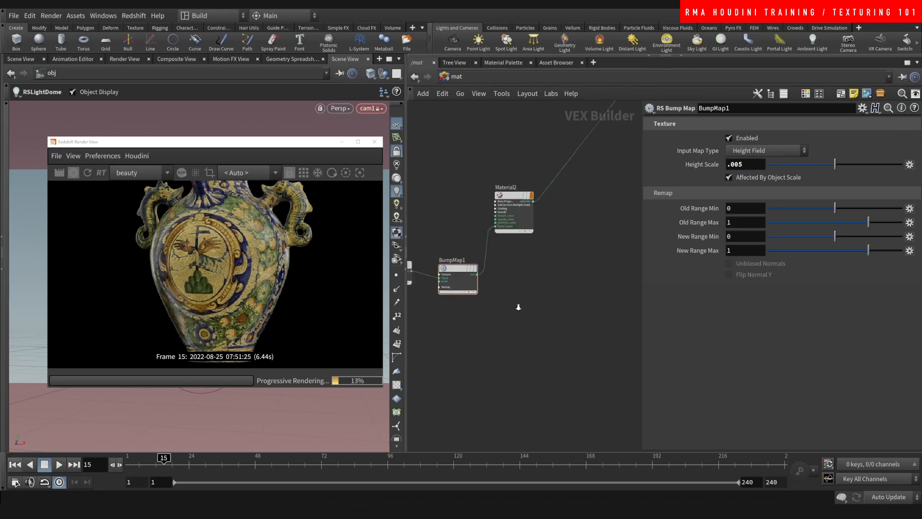
scroll(550, 299, "up", 3)
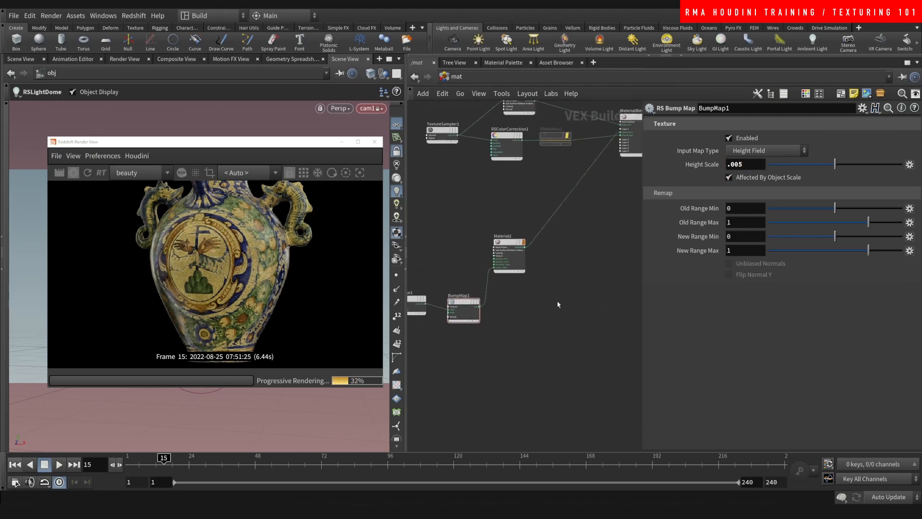
- Rearrange RSNoise1, BumpMap1 and TextureSampler1, and add an RS Color Correct node
middle_click_drag(418, 307, 438, 301)
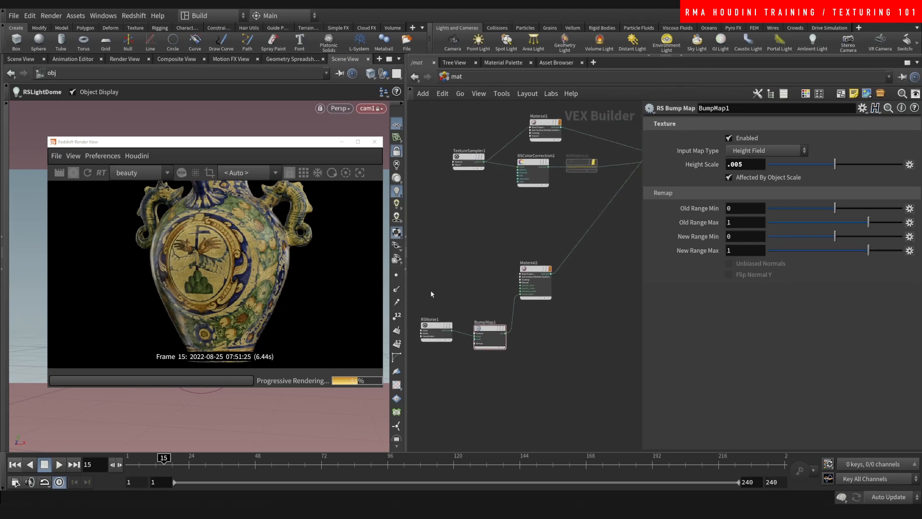
left_click_drag(491, 330, 495, 282, "shift")
middle_click_drag(554, 224, 539, 243)
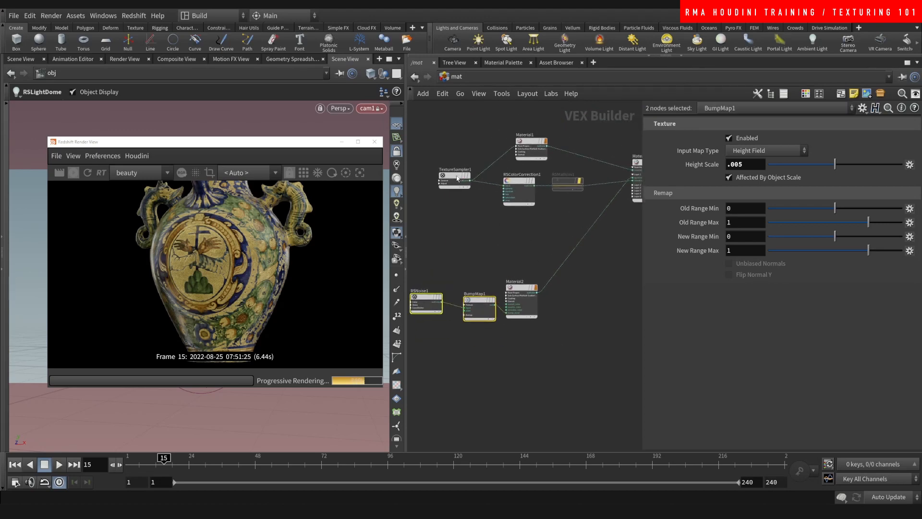
left_click_drag(456, 178, 457, 228)
key("Tab")
type("c")
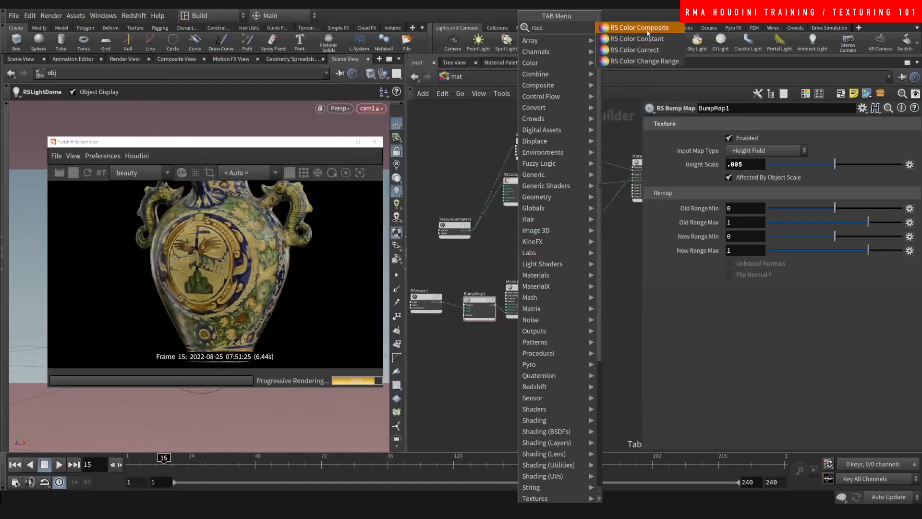
left_click(647, 50)
left_click(613, 304)
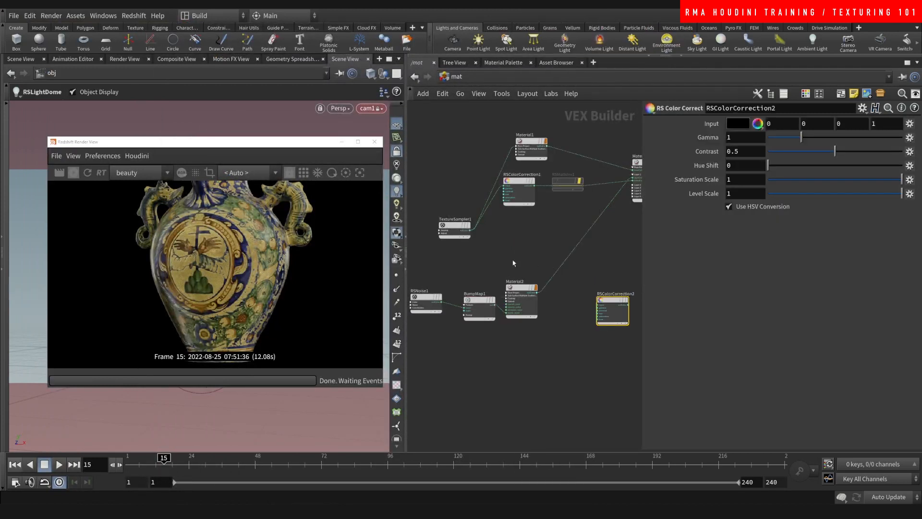
- Feed TextureSampler1 into RSColorCorrection2 and move redshift_material1 down-right
left_click(471, 232)
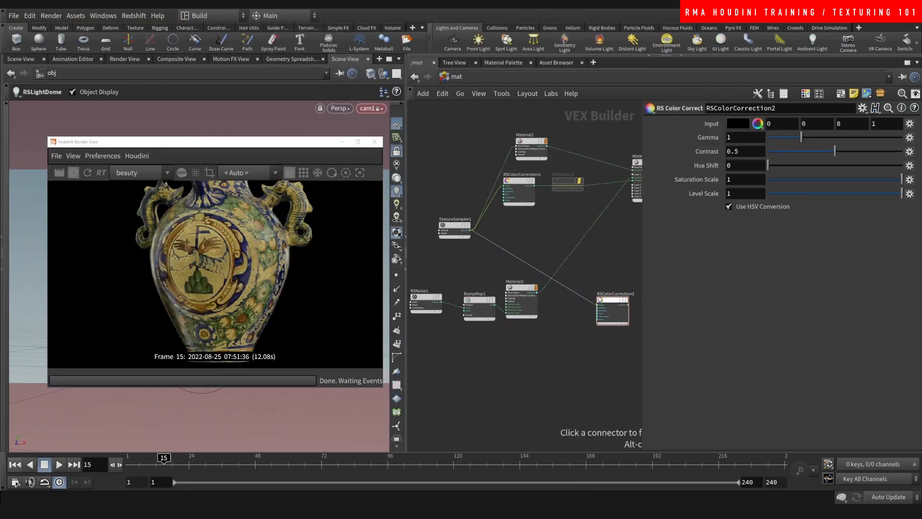
left_click(600, 303)
middle_click_drag(533, 258, 407, 260)
scroll(571, 216, "up", 3)
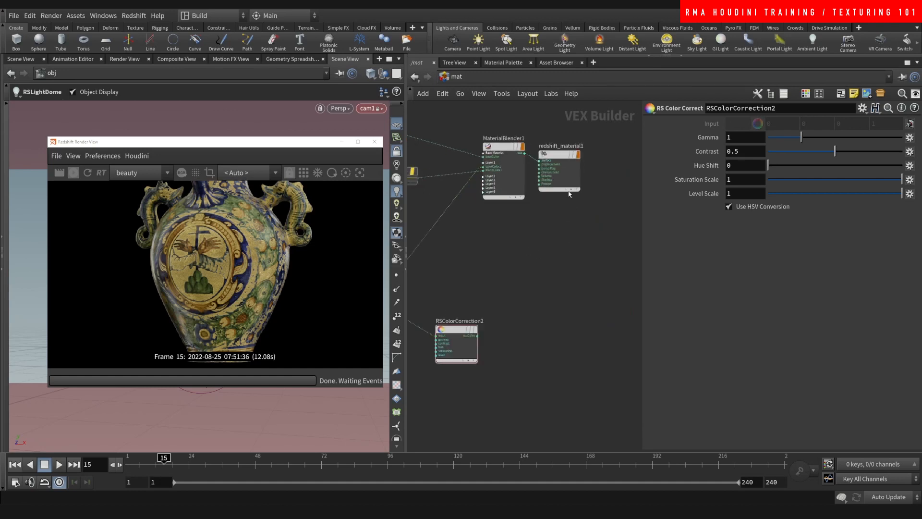
left_click_drag(558, 162, 573, 238)
scroll(495, 312, "up", 2)
- Plug RSColorCorrection2's outColor into redshift_material1's Surface and set Saturation Scale to 0
left_click(474, 340)
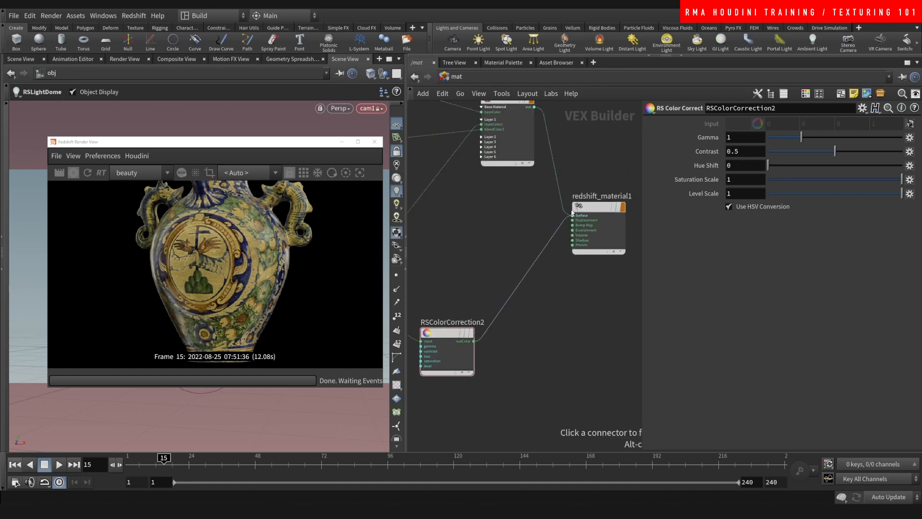
left_click(571, 215)
left_click_drag(774, 178, 766, 178)
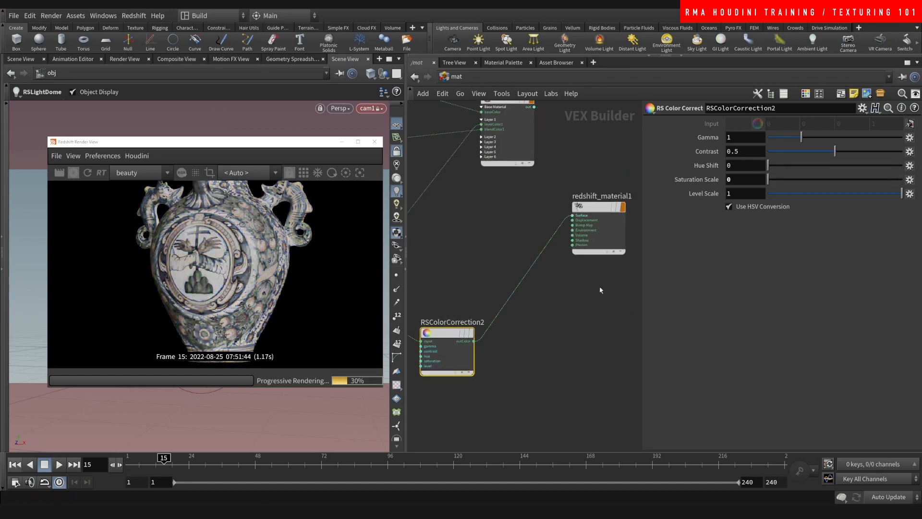
middle_click_drag(492, 356, 491, 379)
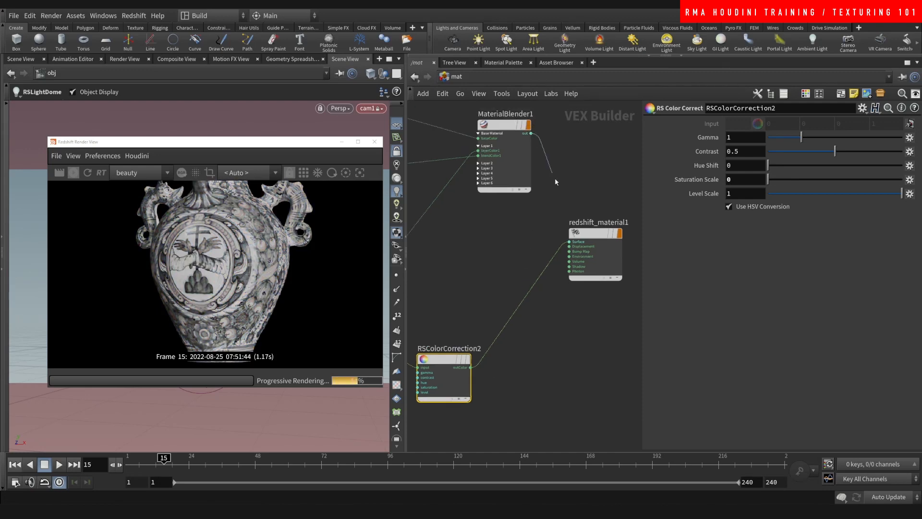
left_click(572, 242)
- Reconnect MaterialBlender1 to the Surface and add BumpMap2 with Height Scale .01
left_click(545, 334)
key("Tab")
type("rsb")
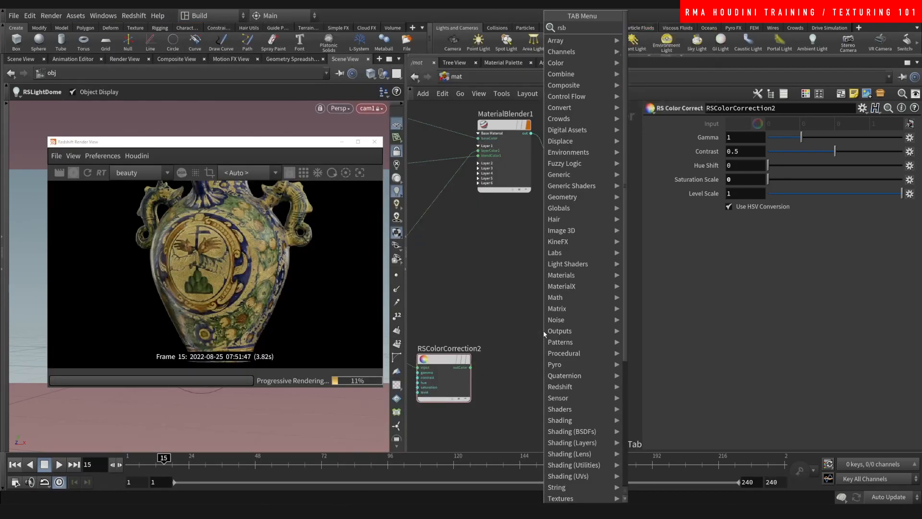
type("ump")
left_click(665, 40)
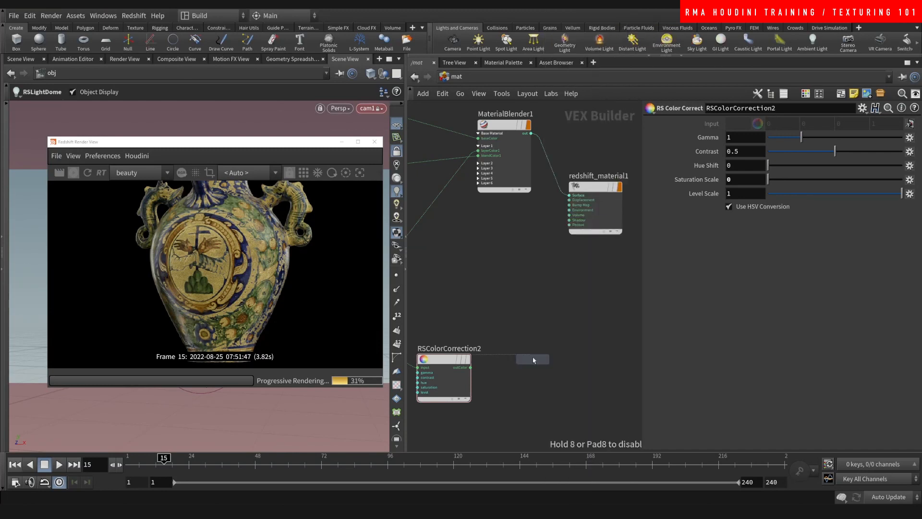
left_click(533, 357)
left_click(742, 166)
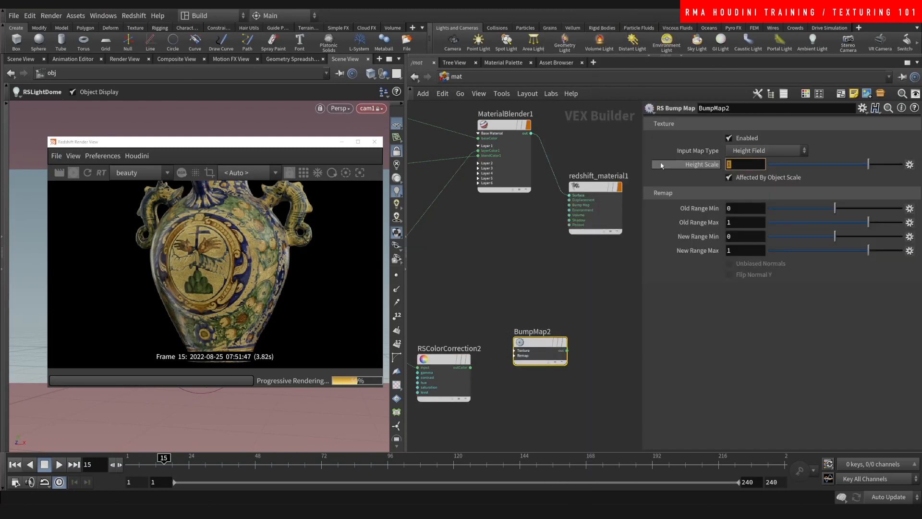
type(".01")
key("Return")
- Wire BumpMap2's output into redshift_material1's Bump Map input
scroll(505, 375, "up", 3)
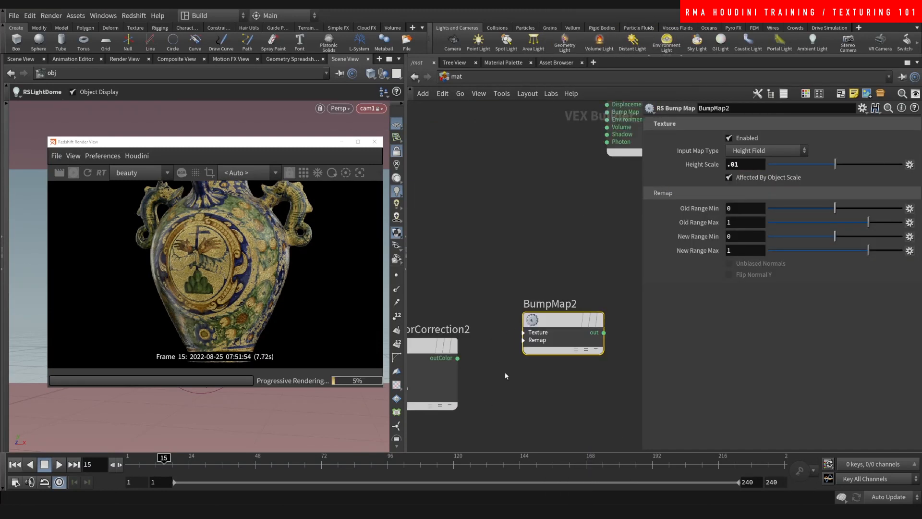
left_click(523, 332)
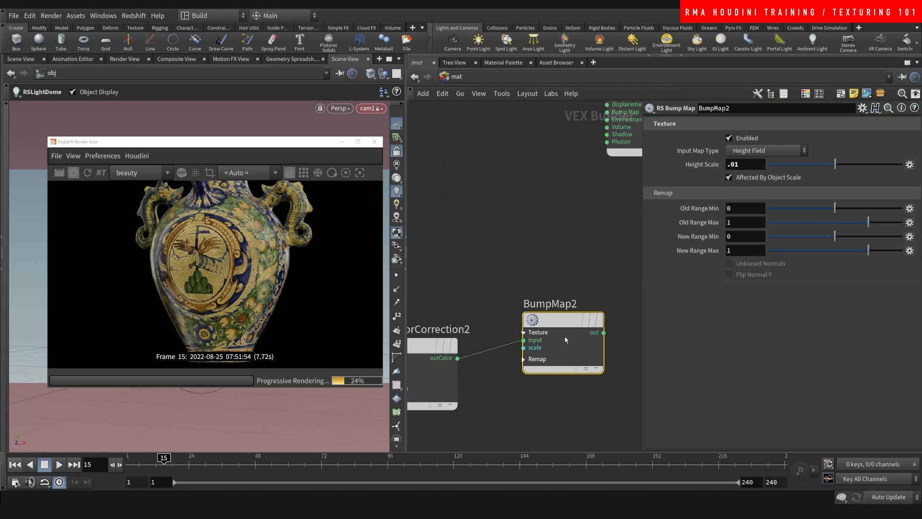
left_click(604, 332)
middle_click_drag(590, 229, 522, 334)
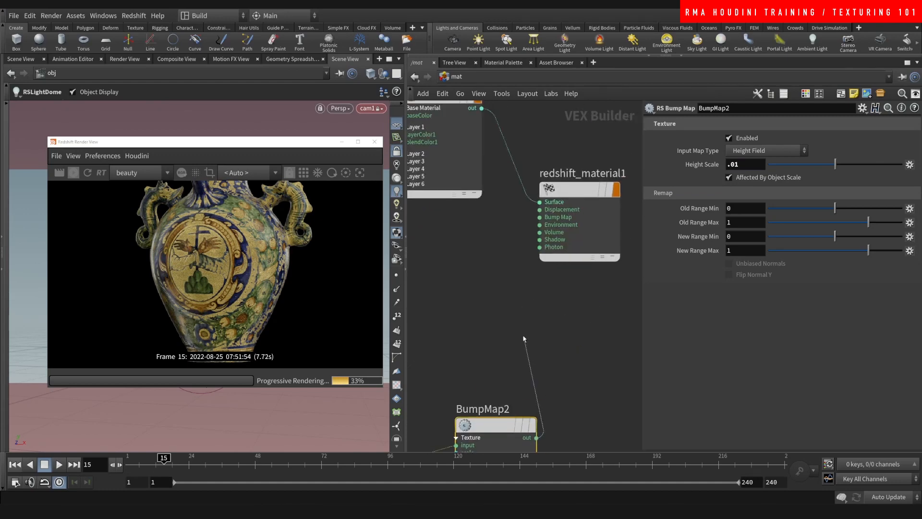
left_click(540, 218)
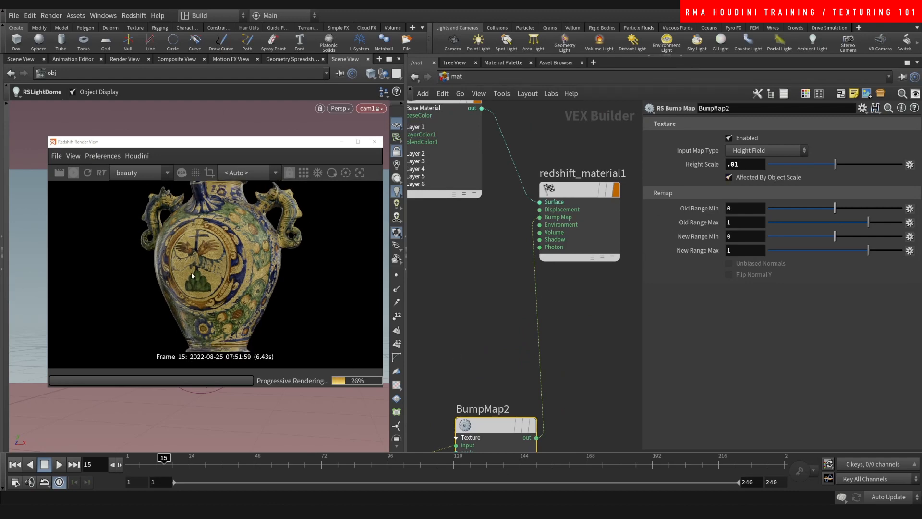
scroll(191, 272, "up", 5)
scroll(154, 263, "down", 4)
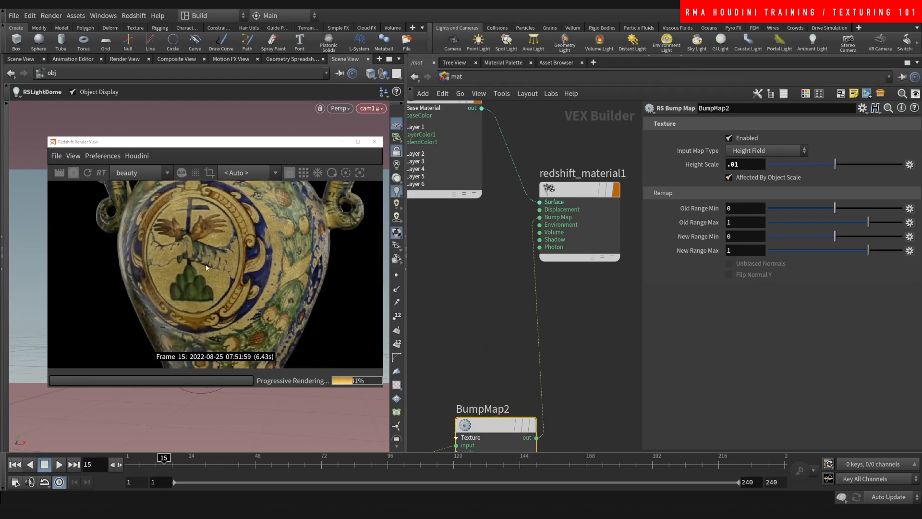
scroll(258, 225, "up", 5)
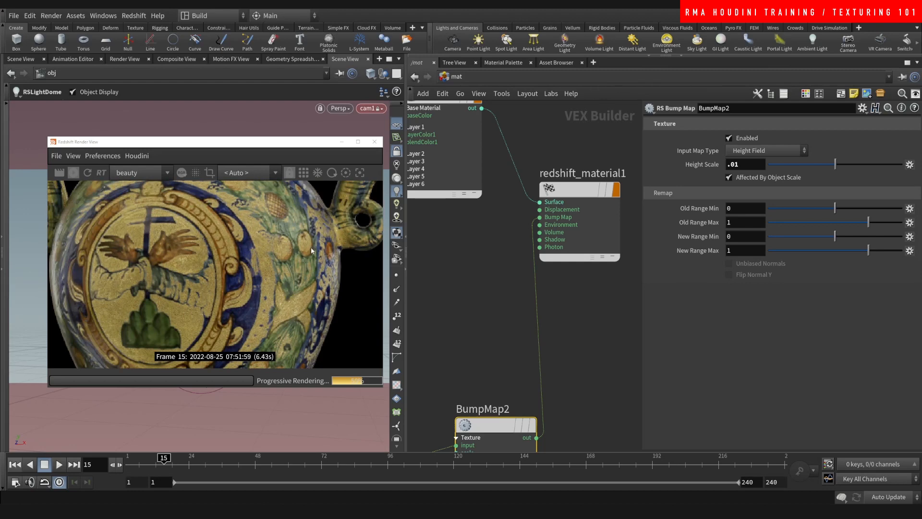
scroll(311, 249, "down", 5)
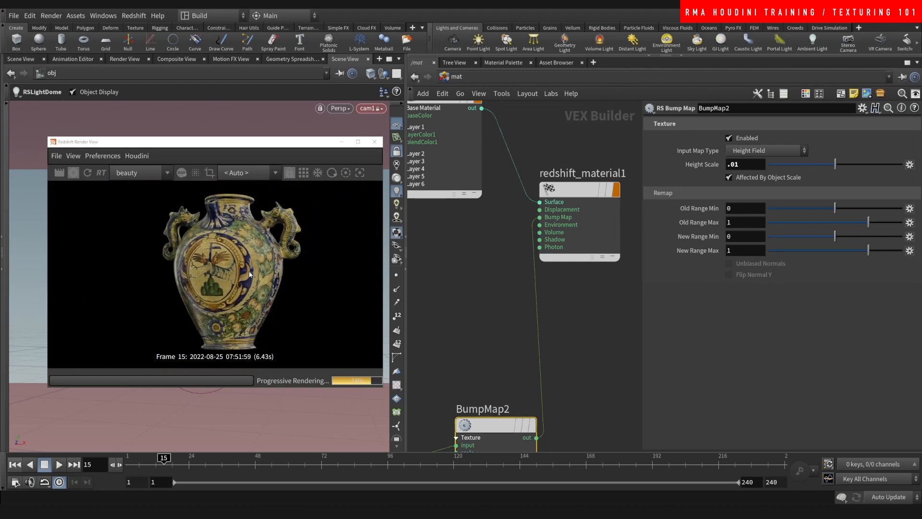
scroll(262, 301, "down", 2)
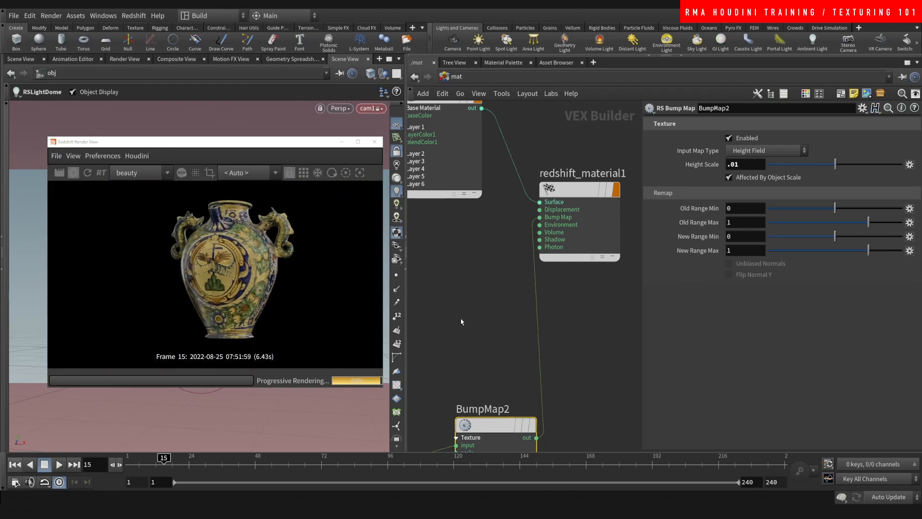
- Lower Material2's reflection roughness to 0
middle_click_drag(502, 309, 609, 190)
scroll(551, 256, "down", 3)
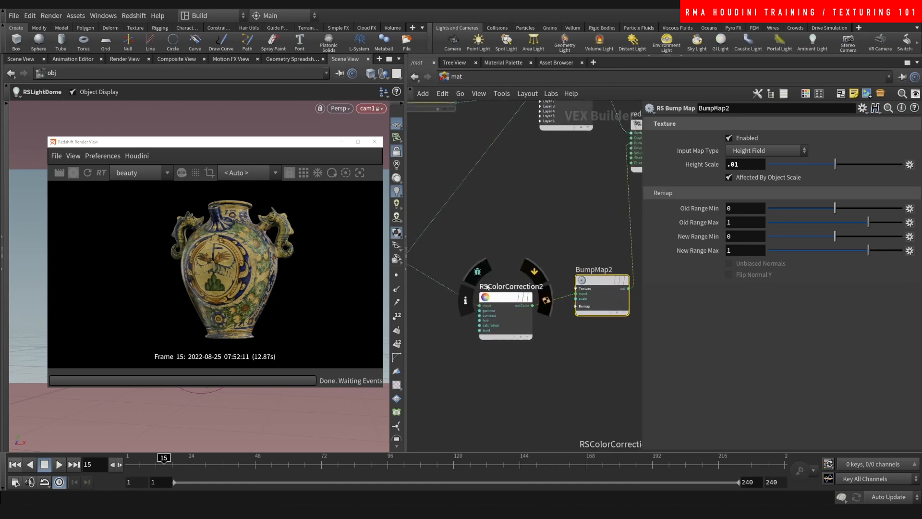
middle_click_drag(516, 234, 631, 277)
middle_click_drag(461, 296, 542, 243)
left_click_drag(526, 238, 535, 298)
left_click_drag(773, 290, 756, 291)
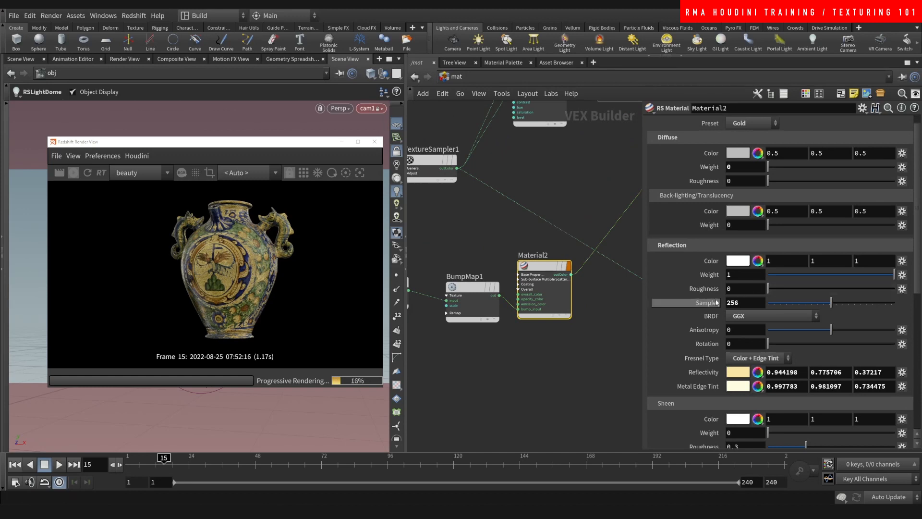
- Stop the Redshift render, close the render window and switch to /obj
left_click(73, 173)
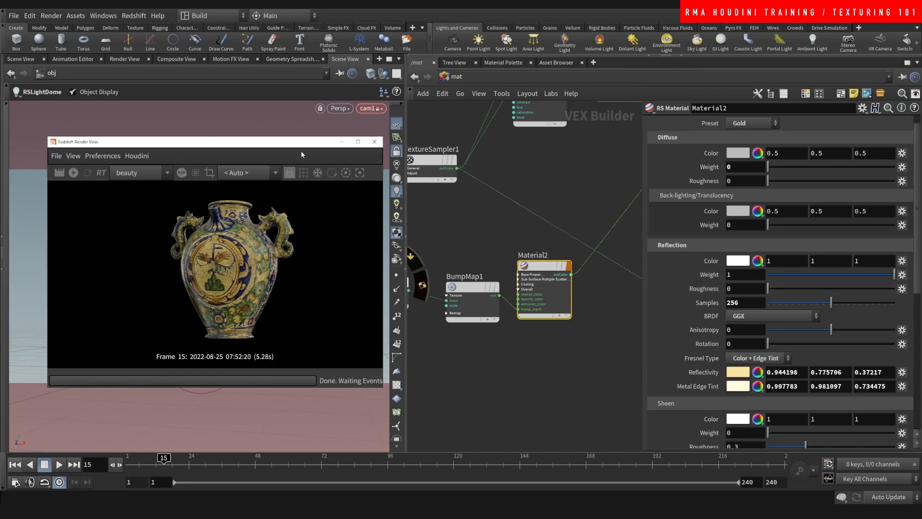
left_click(342, 141)
left_click(455, 78)
left_click(470, 120)
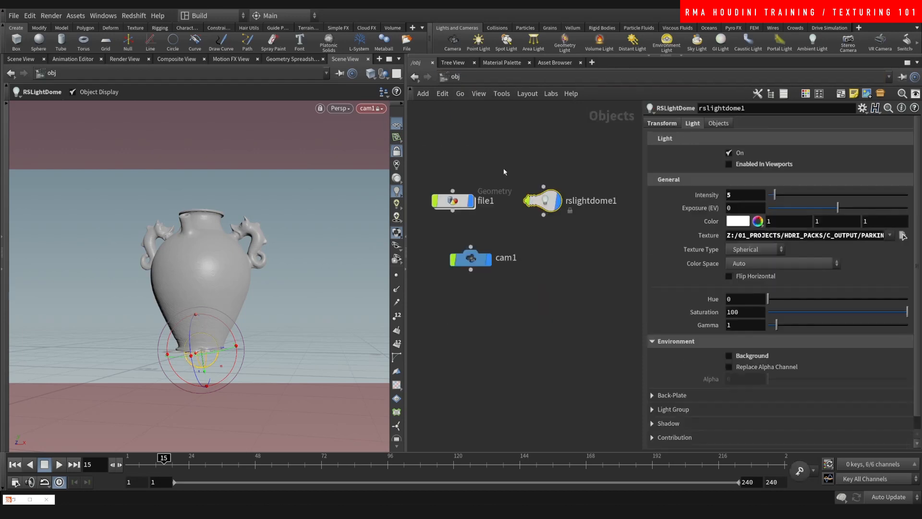
- Lay out the object nodes and create a grid object of size 45
key("l")
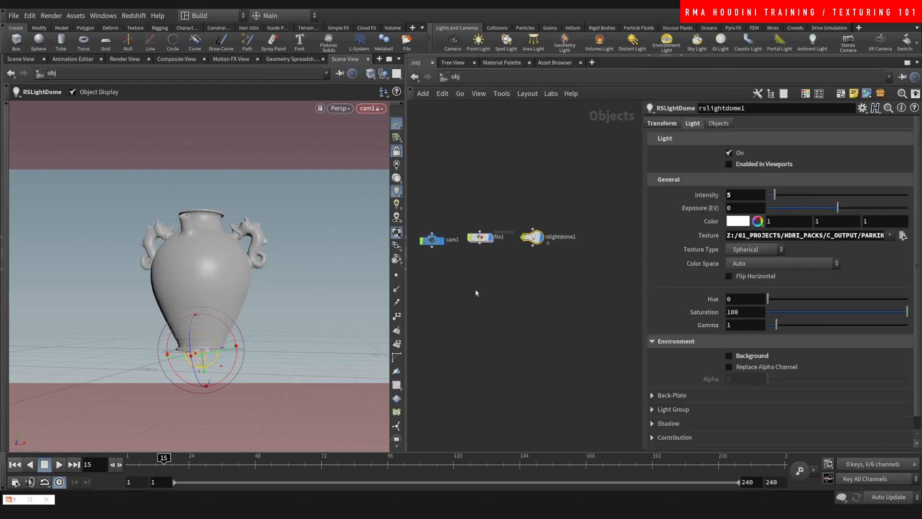
key("Tab")
type("rs")
key("Escape")
key("Tab")
type("gr")
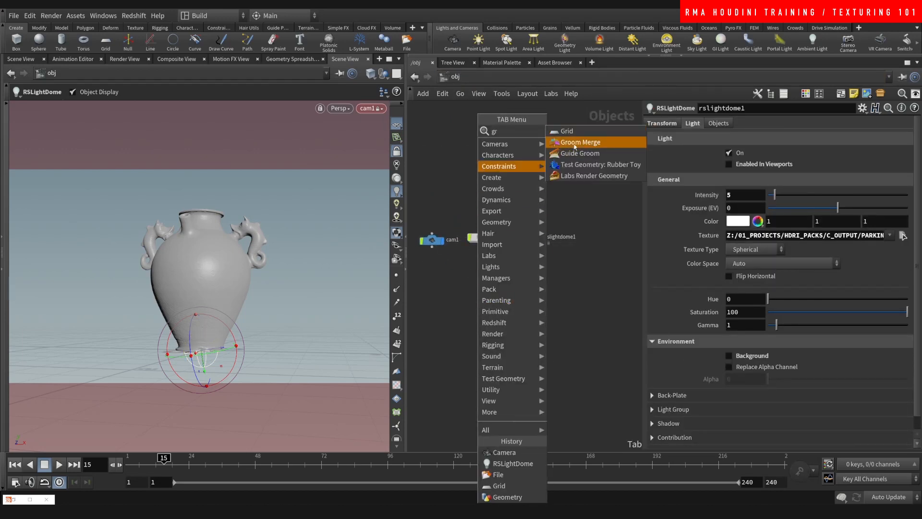
left_click(571, 132)
left_click(481, 269)
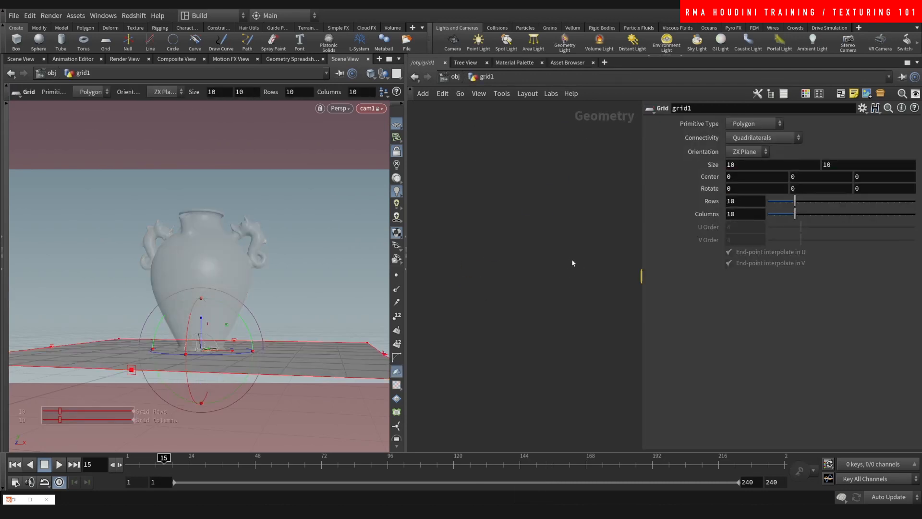
middle_click_drag(706, 164, 681, 261)
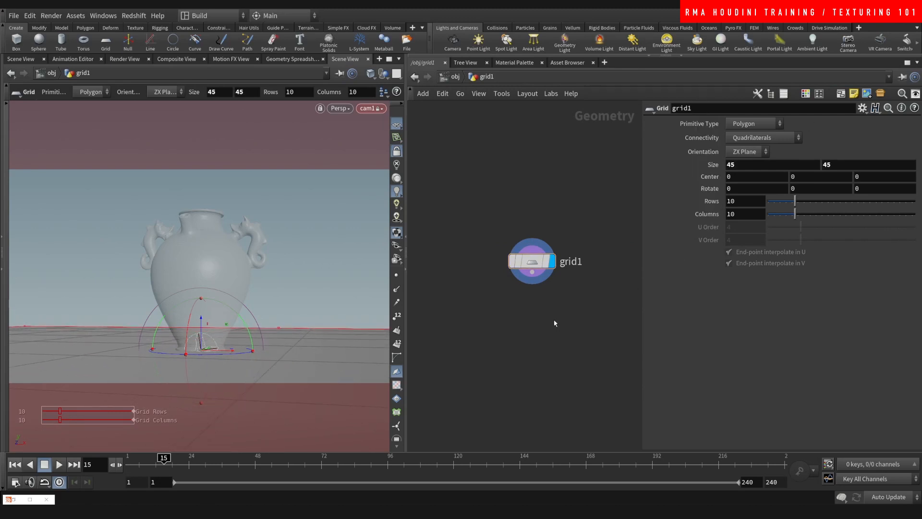
- Add a material1 node below grid1 and make it the displayed output
key("Tab")
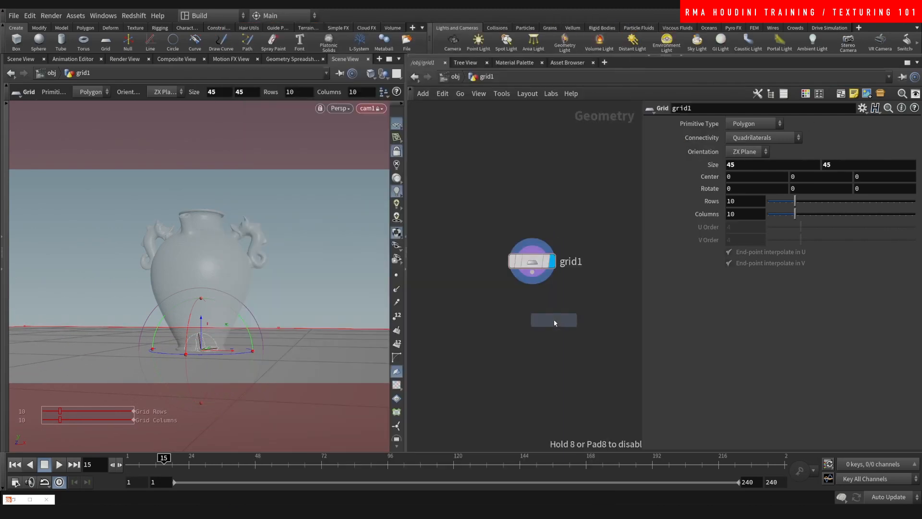
key("Tab")
left_click(486, 336)
key("Tab")
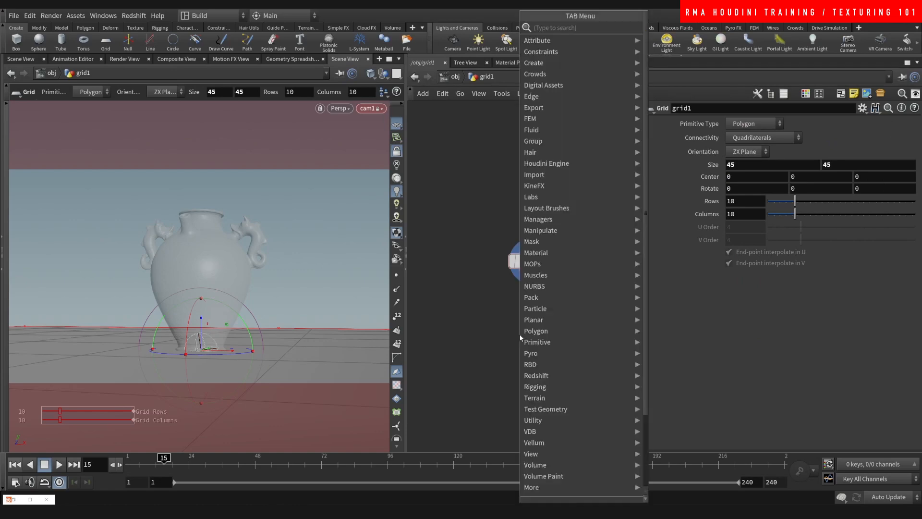
type("materi")
key("Return")
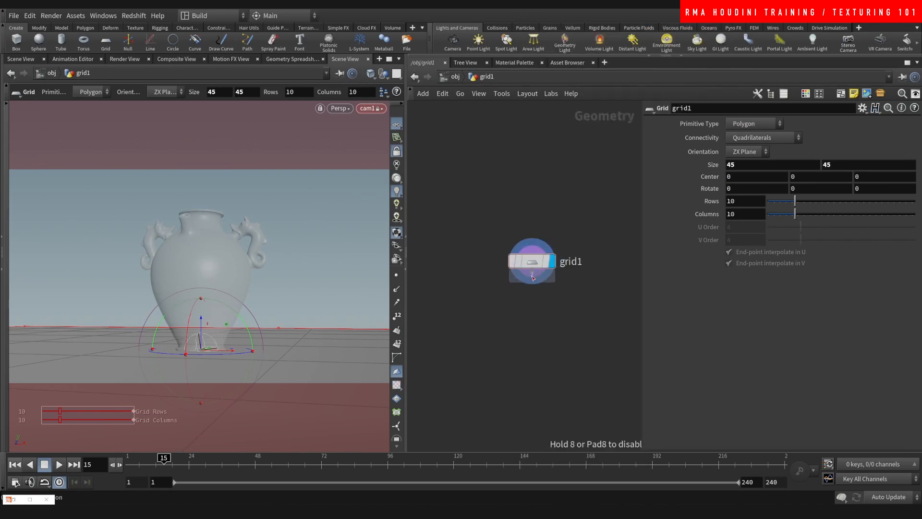
left_click(552, 308)
left_click(552, 306)
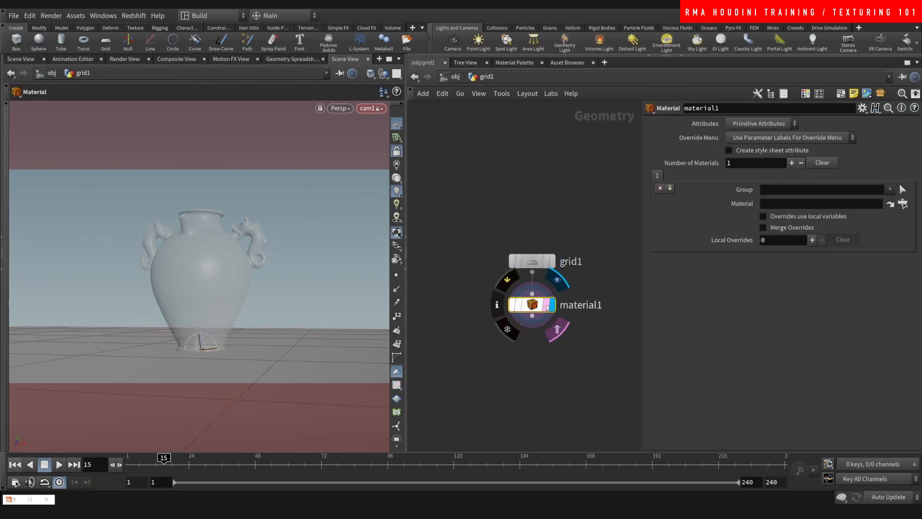
- In /mat, create a new RS Material shader, Material3
left_click(461, 93)
left_click(478, 118)
scroll(488, 288, "down", 3)
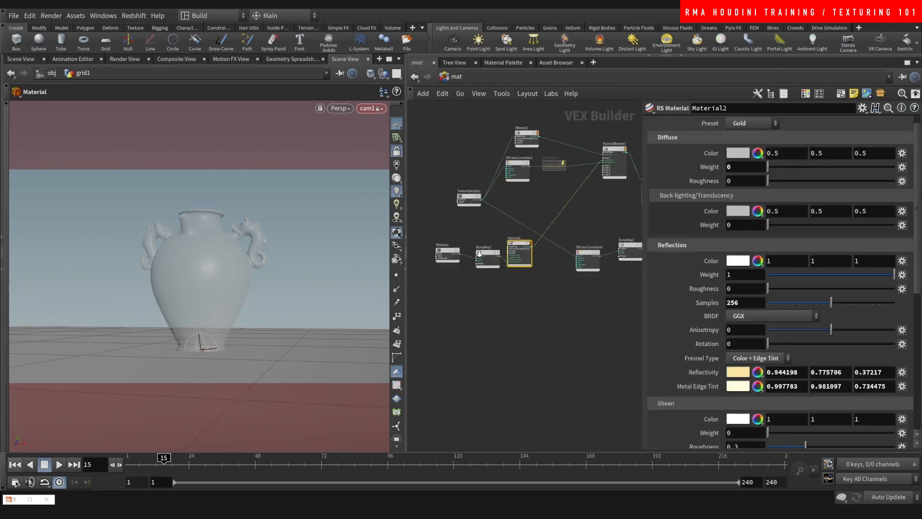
middle_click_drag(488, 289, 488, 278)
scroll(517, 274, "up", 2)
key("Tab")
type("rs")
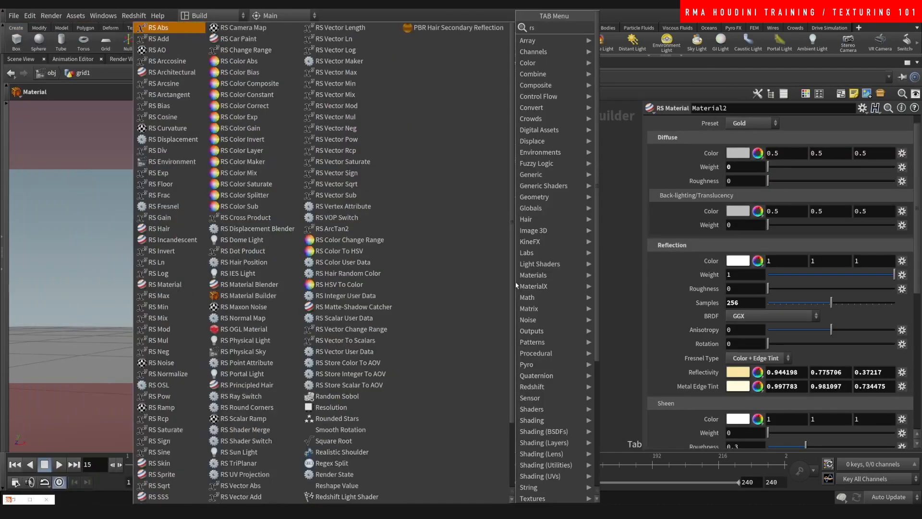
type("mat")
key("Return")
key("Return")
- Add a Redshift Material output node beside Material3 and name it floor
key("Tab")
type("redmat")
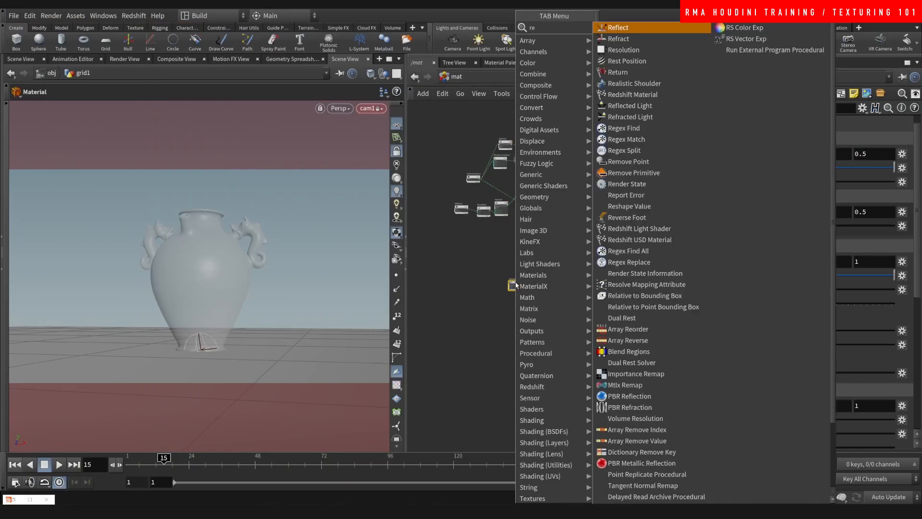
key("Return")
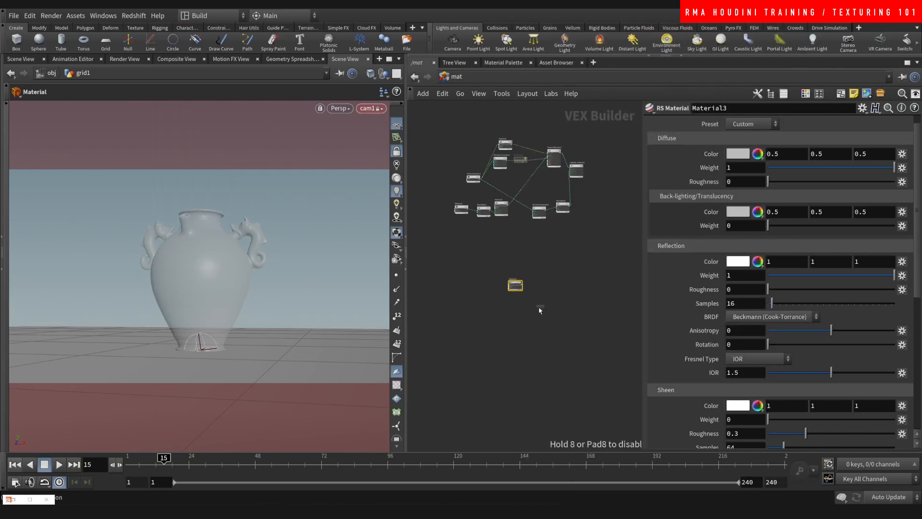
scroll(540, 310, "up", 5)
left_click(530, 267)
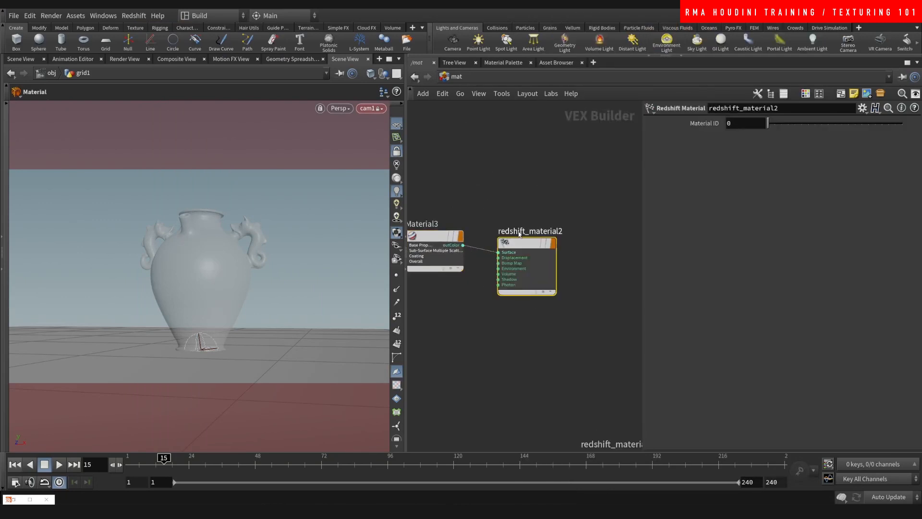
left_click_drag(522, 239, 484, 214)
left_click(552, 225)
type("floor")
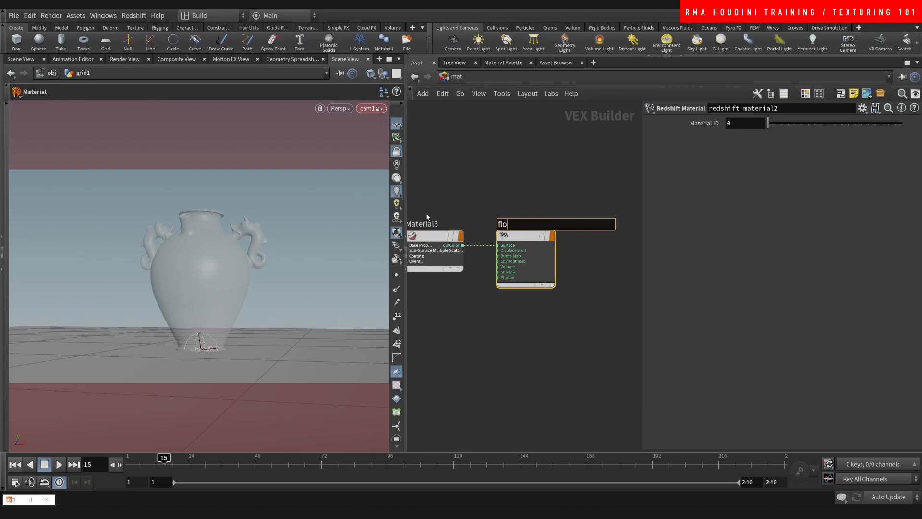
key("Return")
- Apply the Plastic preset to Material3 and save the scene
left_click(419, 231)
left_click(752, 124)
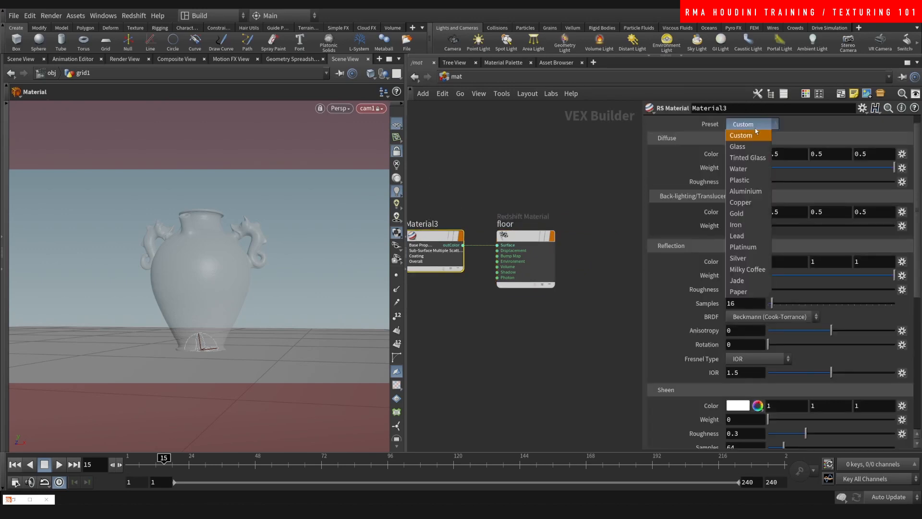
left_click(742, 181)
key("ctrl+s")
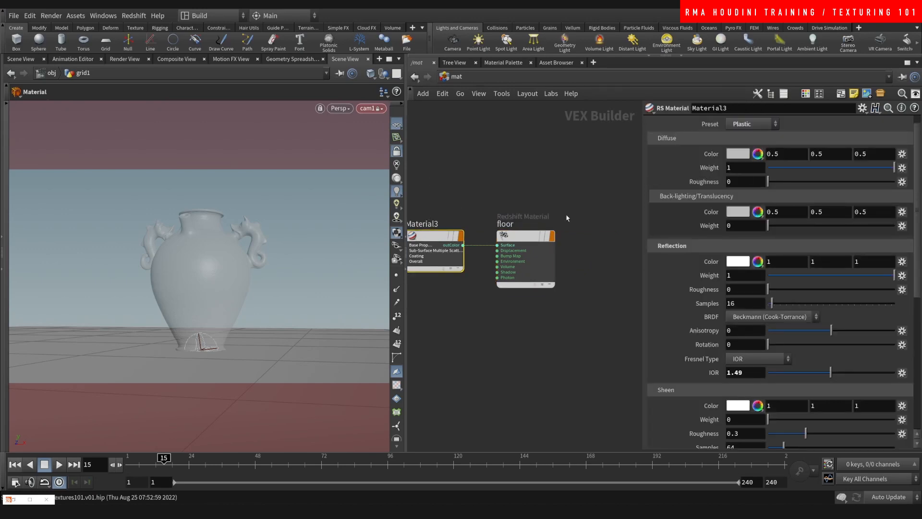
- Inside grid1, set material1's Material to /mat/floor, then return to /obj
left_click(456, 77)
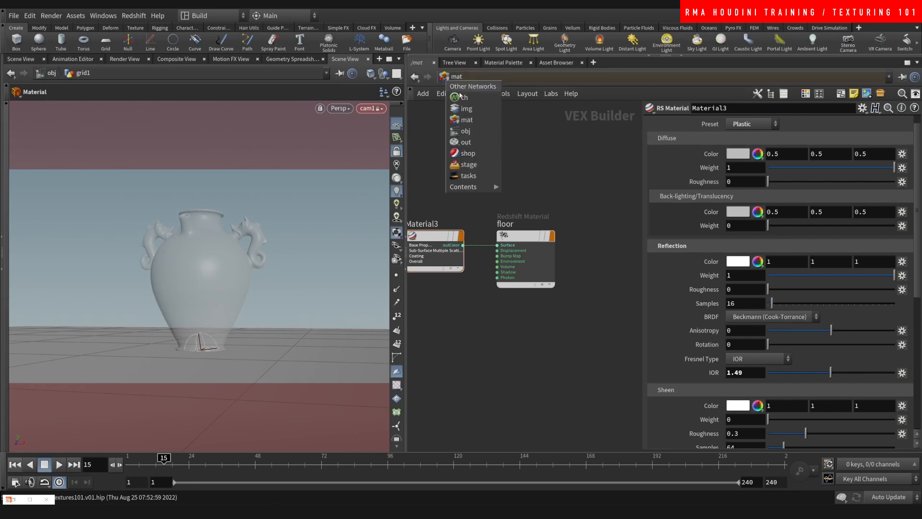
left_click(462, 131)
middle_click_drag(495, 315, 506, 302)
left_click_drag(541, 242, 485, 273)
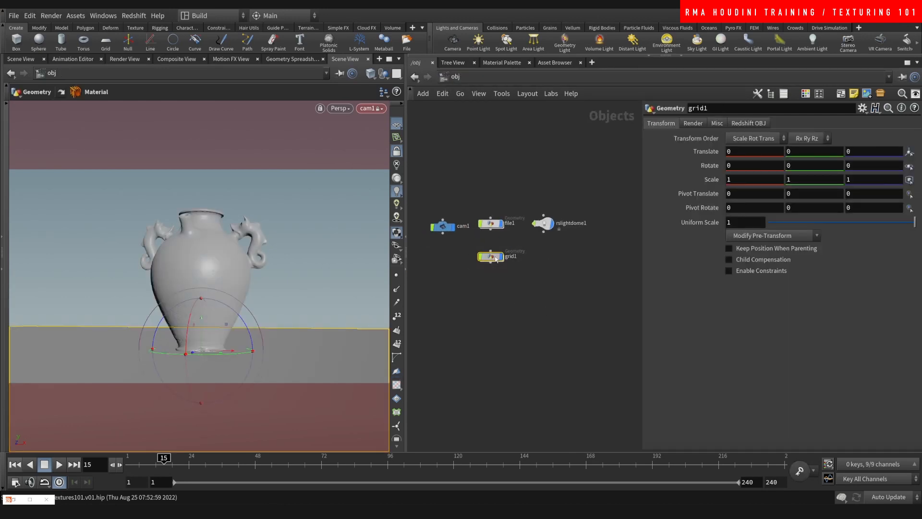
key("i")
left_click(902, 204)
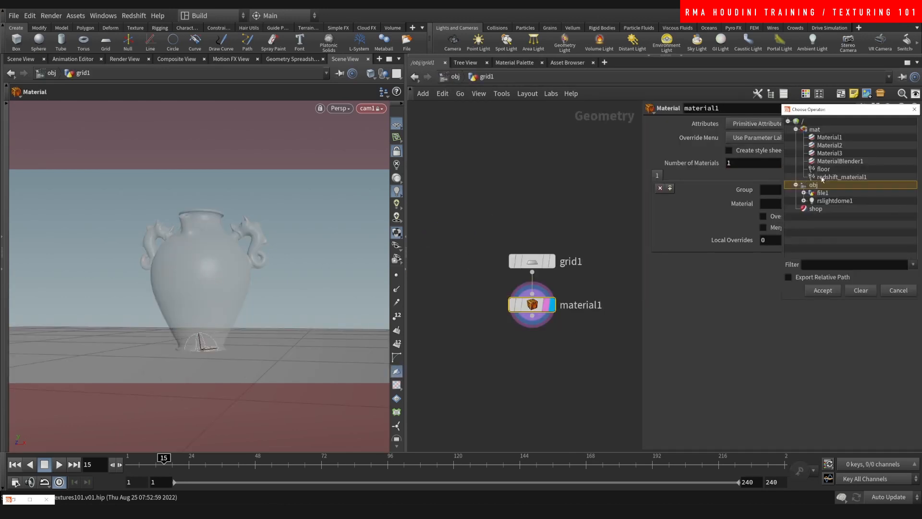
left_click(822, 291)
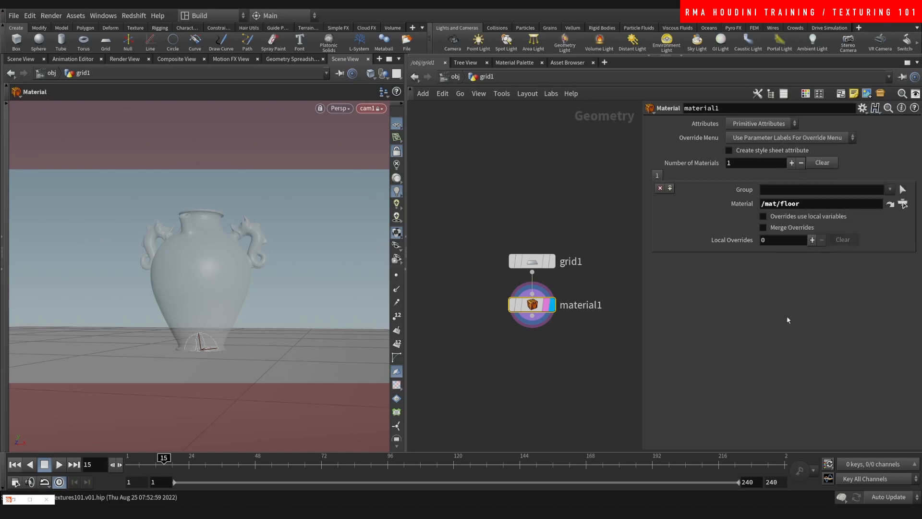
key("u")
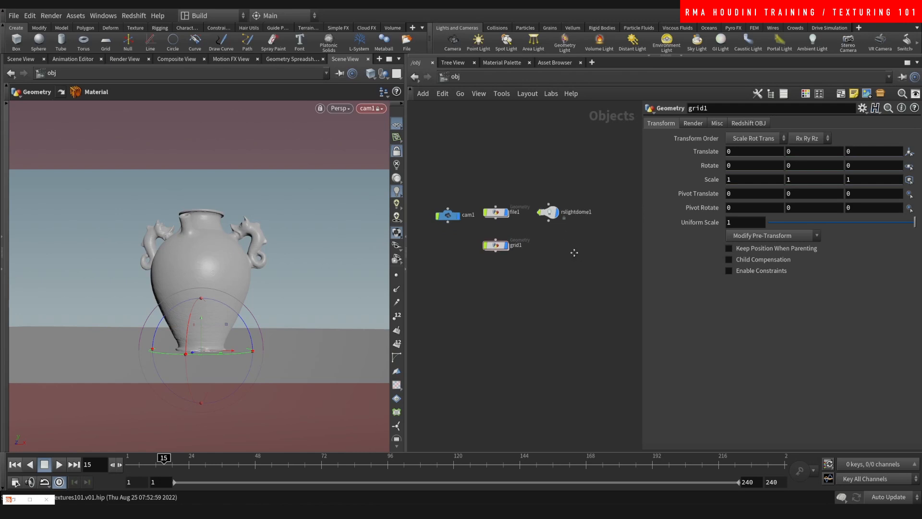
- Create a Redshift light, rslight1, and position it up and left of the vase, aimed at it
key("Tab")
type("rs")
left_click(640, 133)
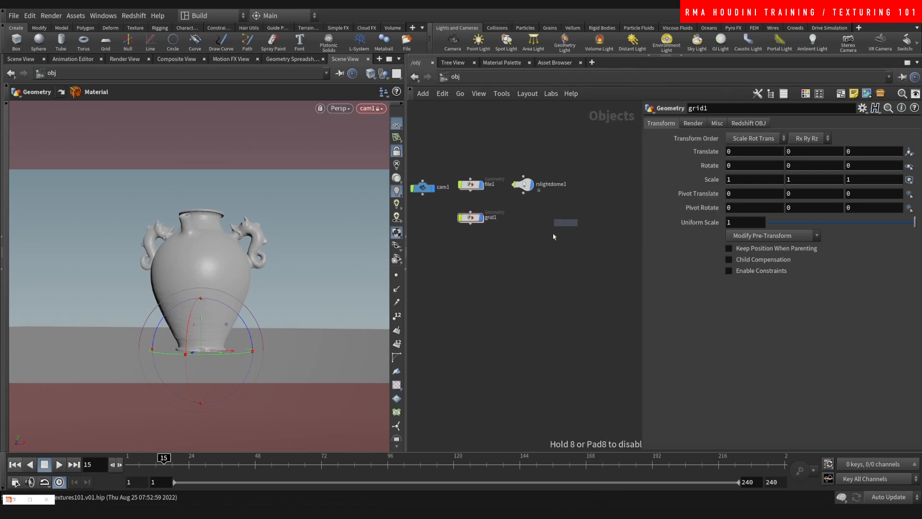
left_click(572, 236)
right_click_drag(276, 315, 265, 269, "alt")
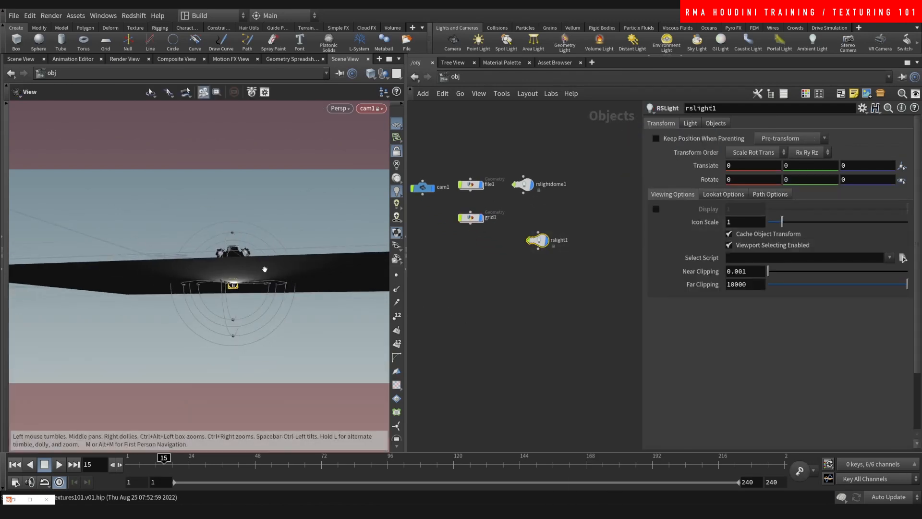
left_click_drag(265, 269, 222, 281, "alt")
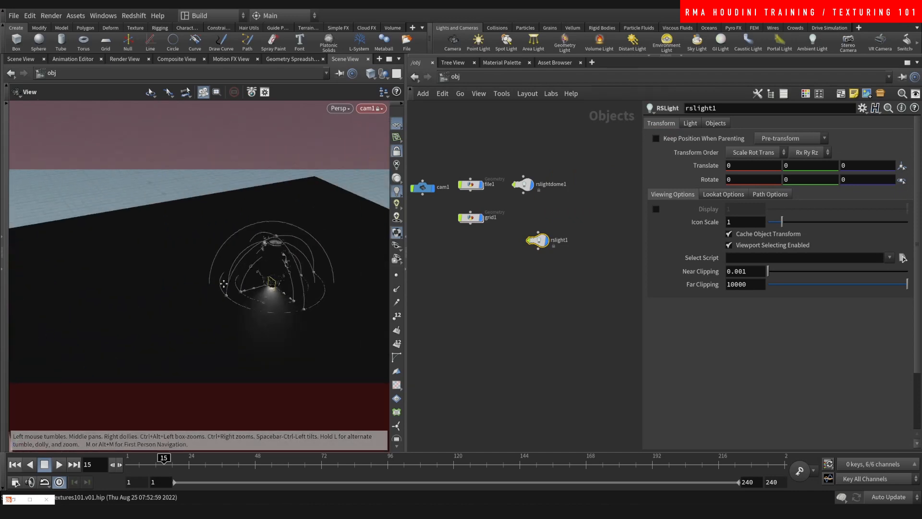
middle_click_drag(204, 285, 242, 287)
key("ctrl+z")
middle_click_drag(316, 242, 229, 200)
left_click_drag(200, 276, 176, 281)
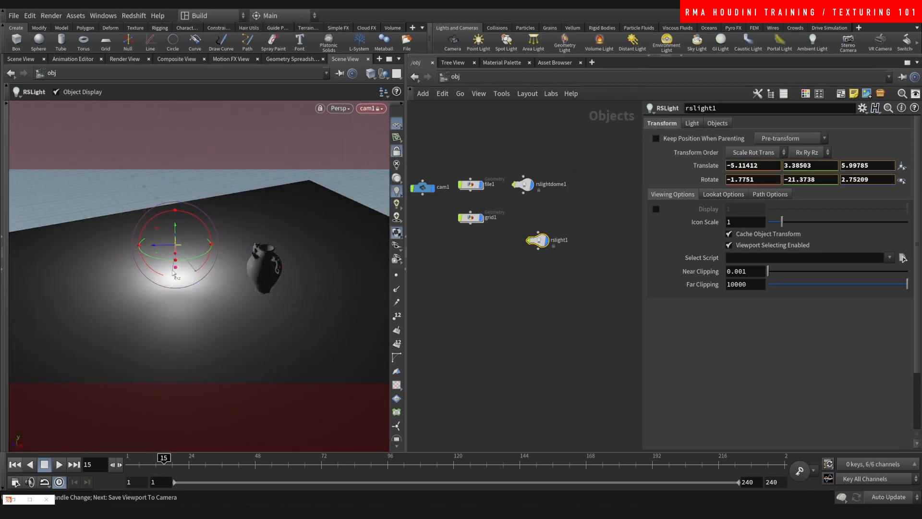
- Duplicate the light as rslight2 and place it on the opposite side, facing the vase
left_click_drag(539, 248, 536, 271, "alt")
left_click_drag(197, 272, 291, 325, "alt")
middle_click_drag(291, 324, 374, 299)
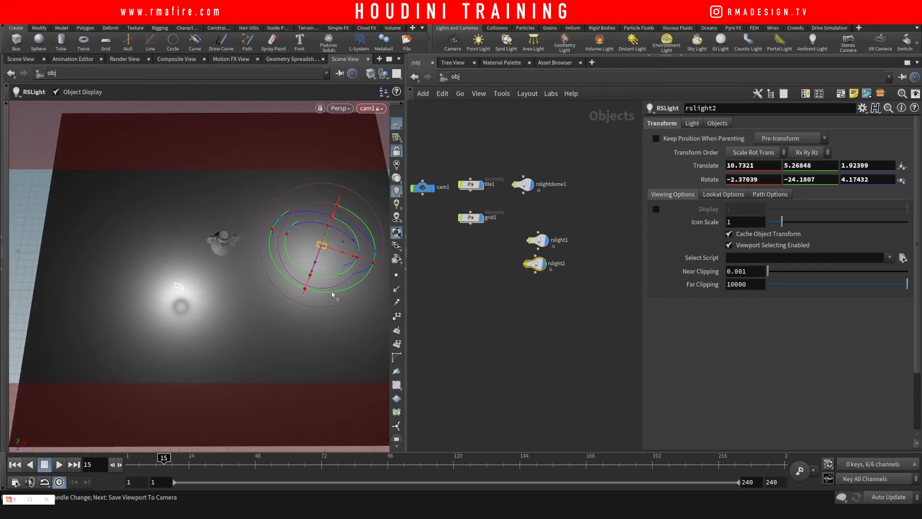
left_click_drag(332, 295, 376, 235)
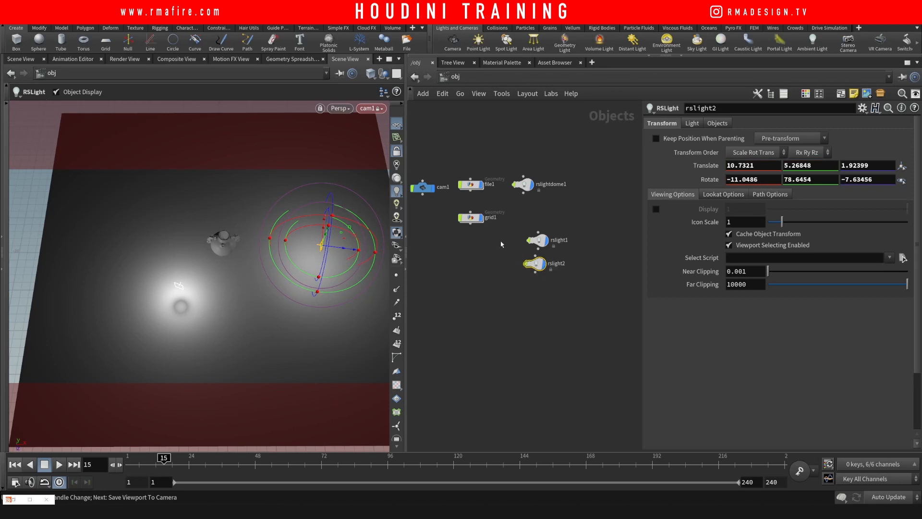
- Enlarge rslight1's area size to 3.3, move it further left, and tidy both light nodes
left_click(558, 244)
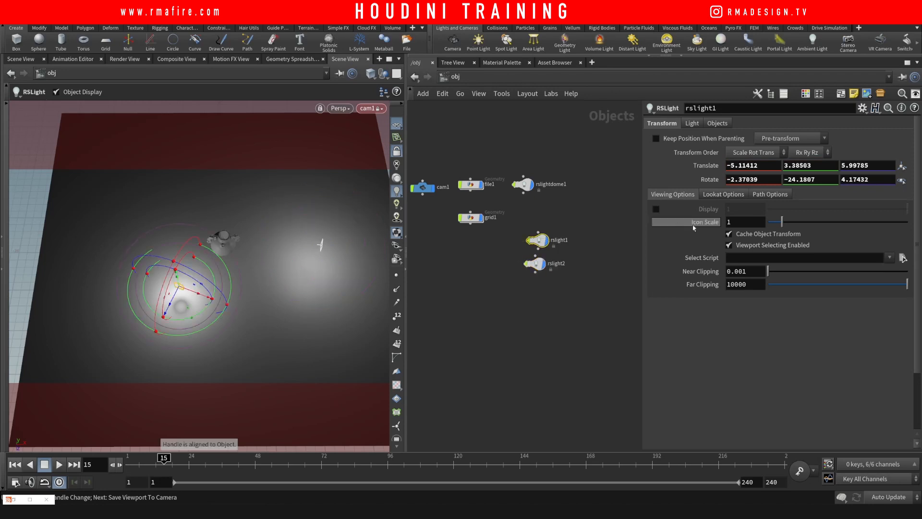
left_click(692, 123)
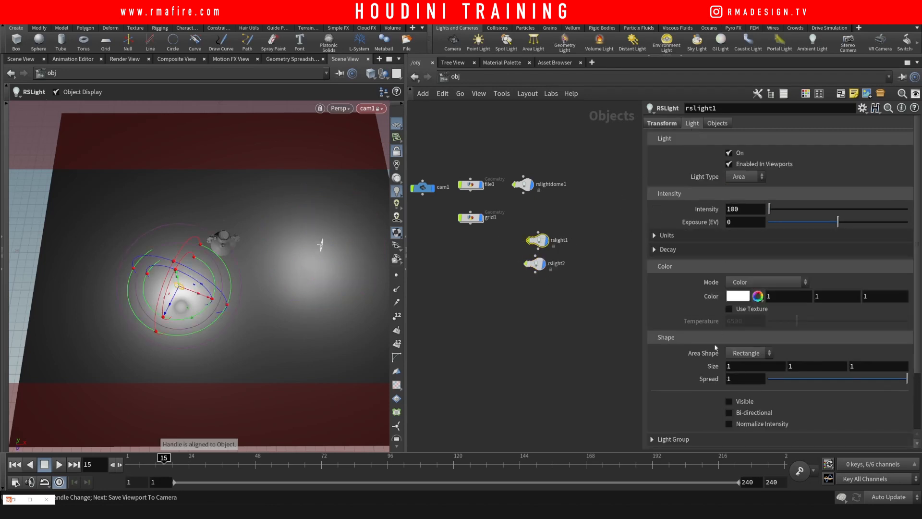
middle_click_drag(712, 369, 739, 369)
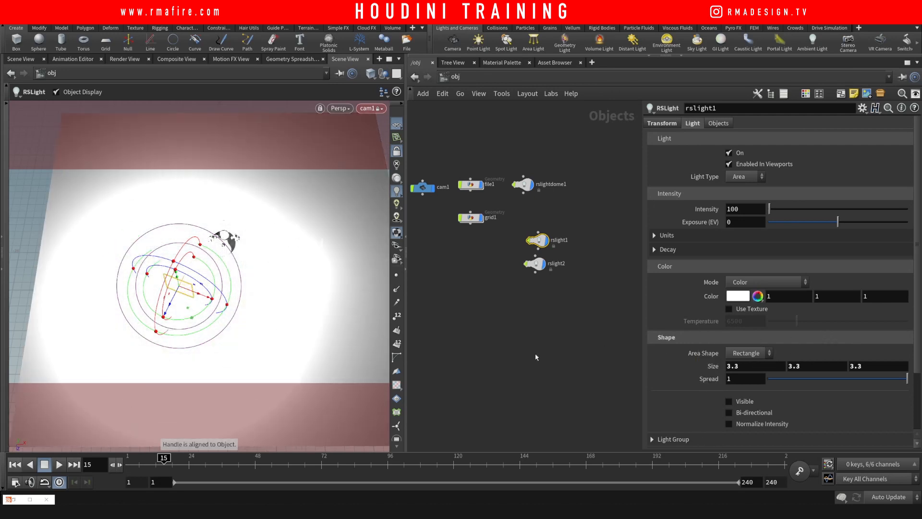
middle_click_drag(324, 328, 271, 331)
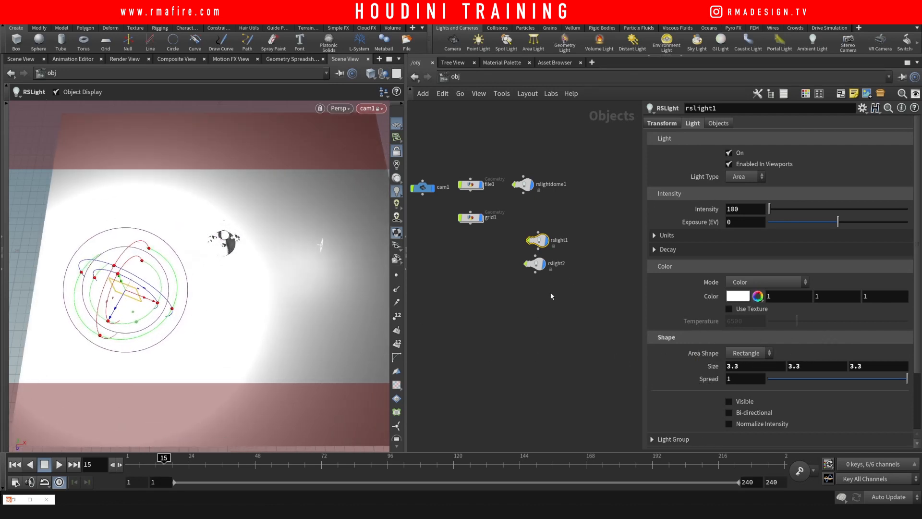
left_click_drag(539, 268, 541, 276)
left_click_drag(538, 241, 594, 274)
- Parent both lights under a new null1 and rotate it -17.5034 in Y
key("Tab")
type("null")
key("Return")
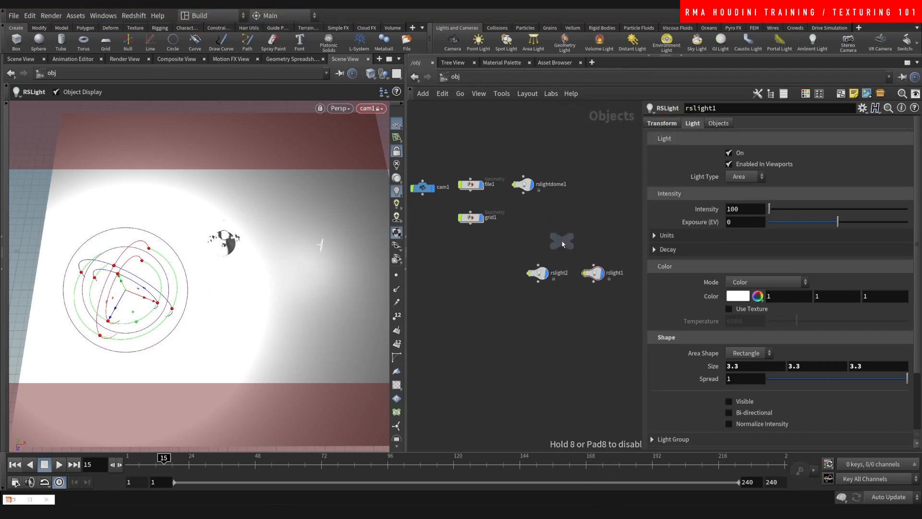
left_click(562, 243)
left_click_drag(525, 287, 607, 269)
left_click(593, 265)
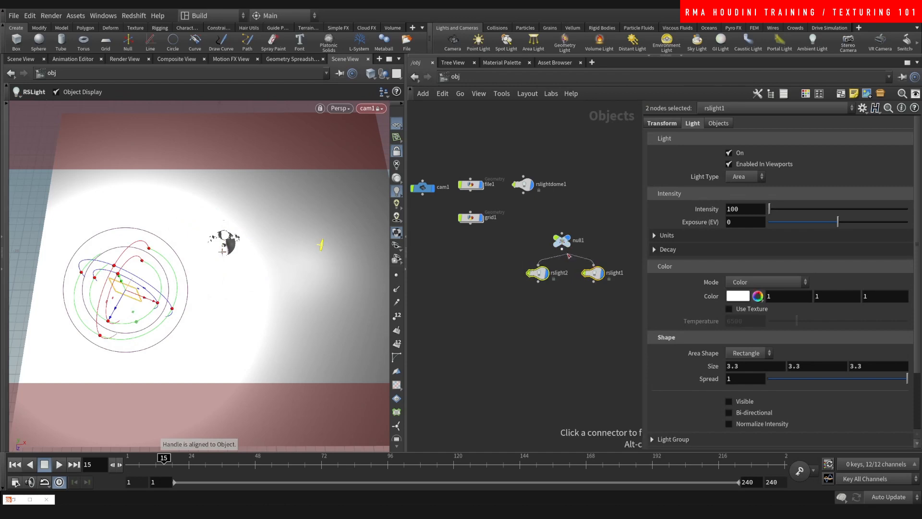
left_click(562, 249)
left_click_drag(579, 225, 545, 250)
mouse_move(267, 288)
left_mouse_down()
mouse_move(236, 302)
mouse_move(254, 287)
left_mouse_up()
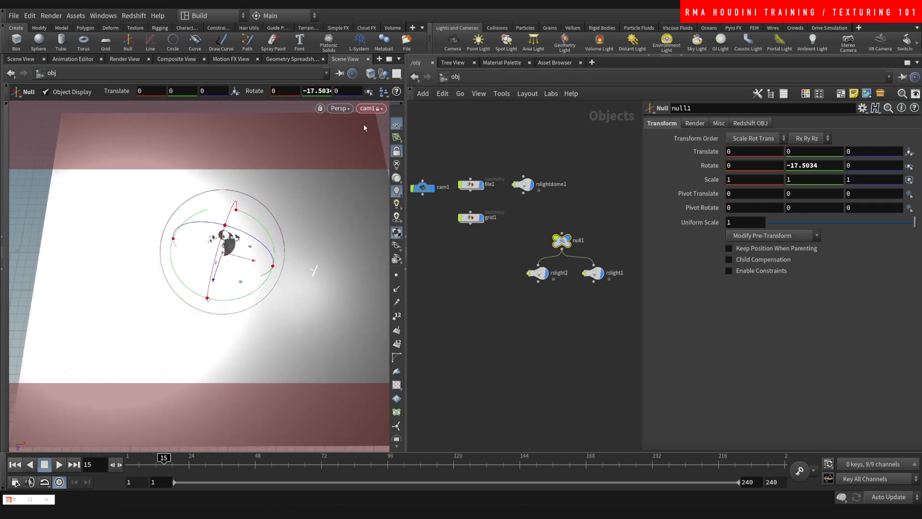
- Orbit around the lit vase, unlock the viewport from the camera, and select cam1
right_click_drag(215, 236, 309, 187, "alt")
left_click_drag(250, 279, 211, 211, "alt")
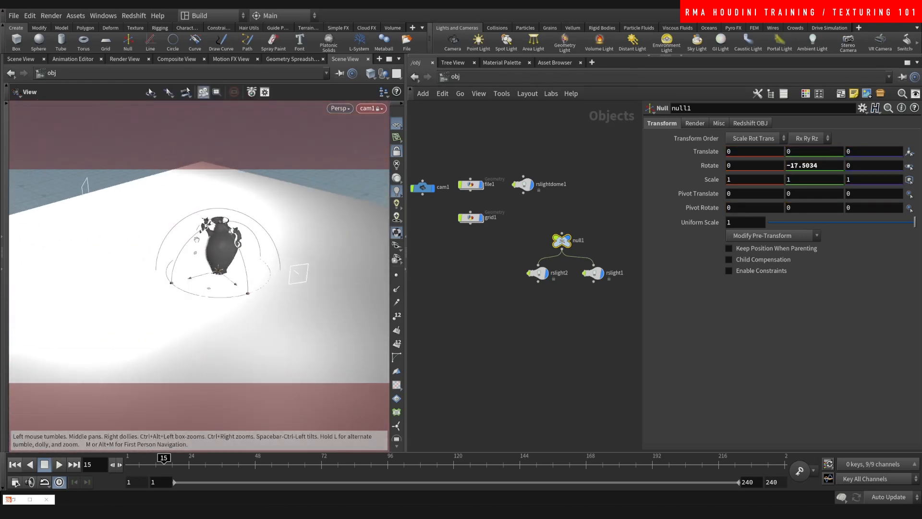
right_click_drag(192, 240, 225, 270, "alt")
left_click_drag(226, 269, 284, 240, "alt")
middle_click_drag(232, 246, 225, 244, "alt")
left_click(396, 152)
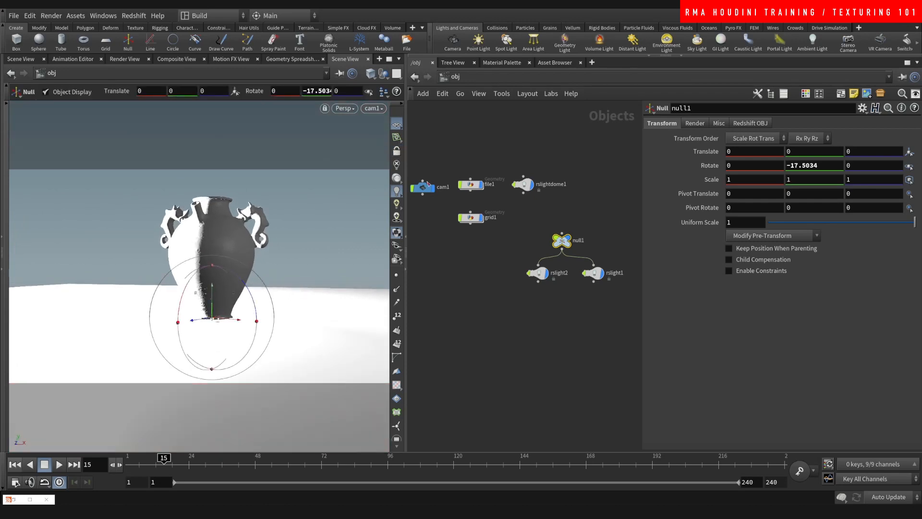
right_click_drag(314, 293, 216, 241, "alt")
left_click_drag(216, 240, 315, 283, "alt")
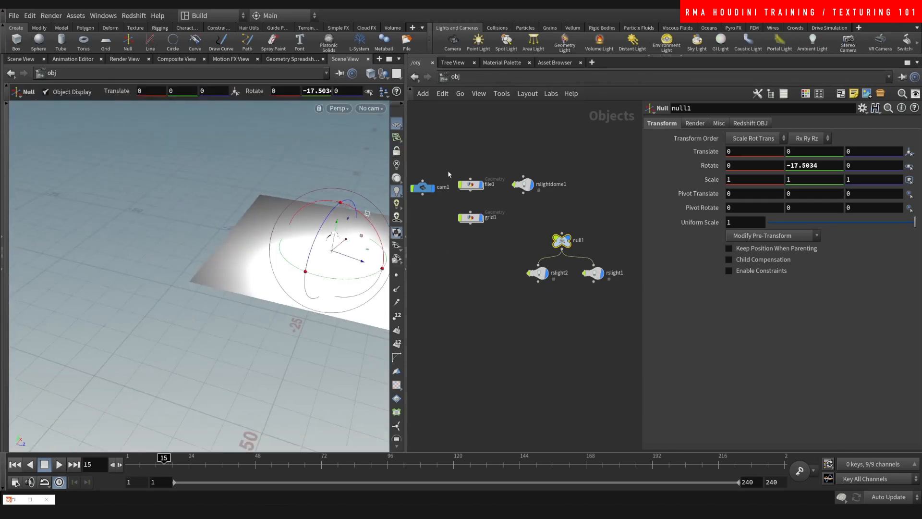
left_click(424, 187)
middle_click_drag(379, 248, 265, 285, "alt")
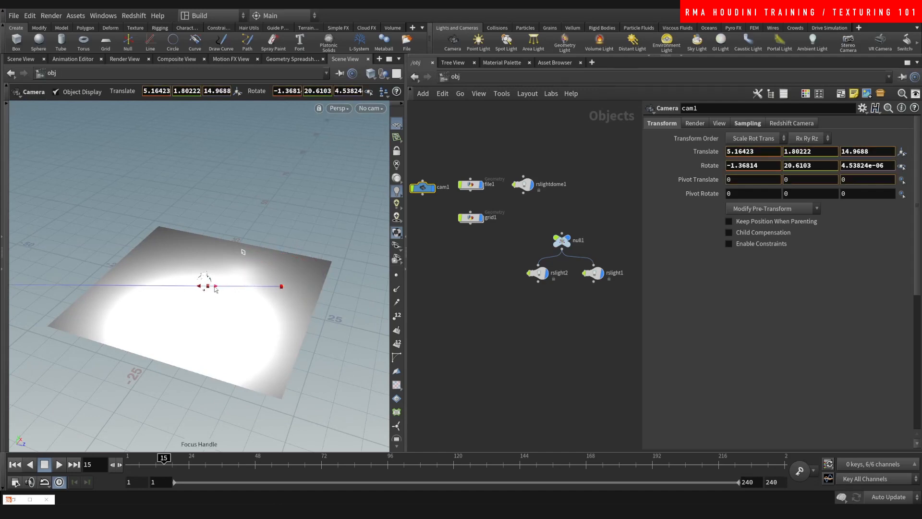
- Enable cam1's Redshift depth of field using Houdini camera focus/f-stop, look through cam1, and save
left_click(779, 124)
left_click(690, 139)
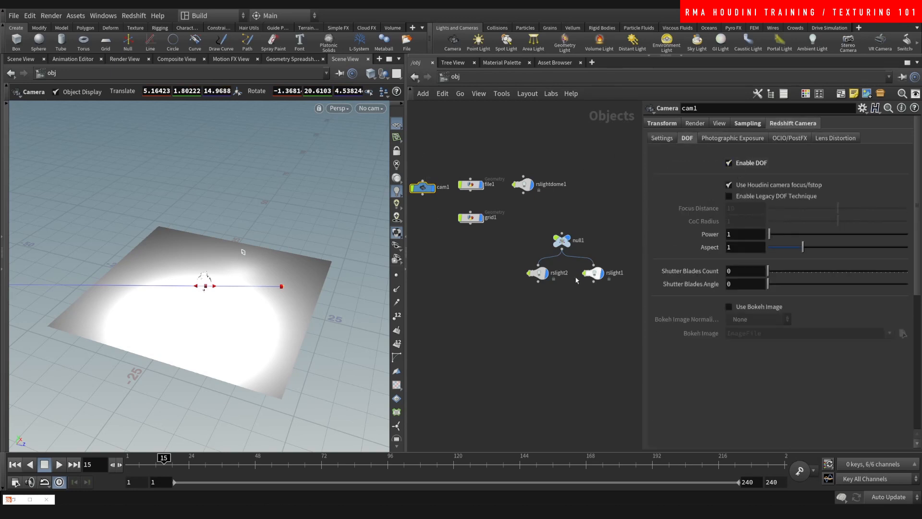
left_click(369, 108)
left_click(377, 159)
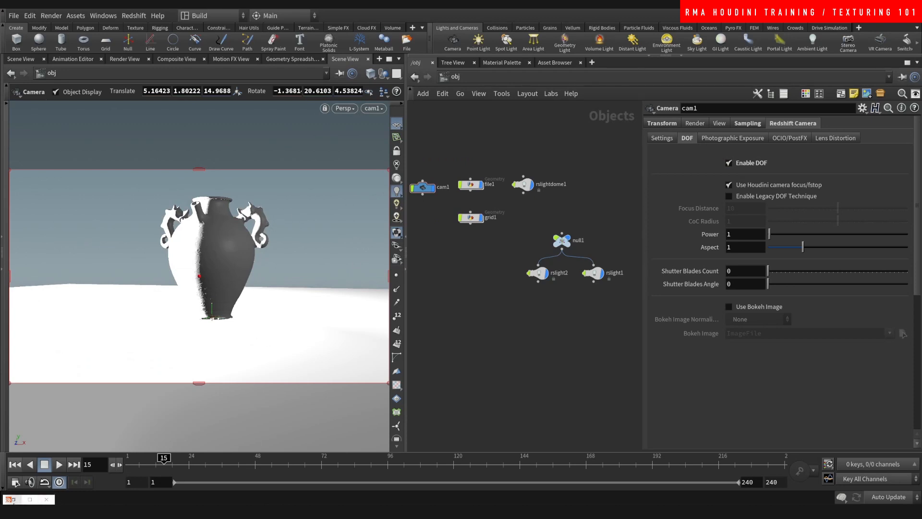
key("ctrl+s")
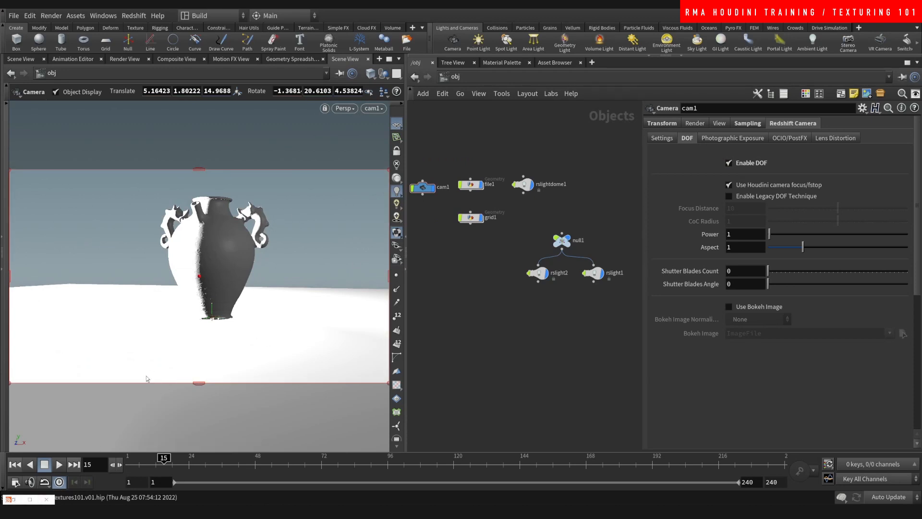
- Start a Redshift render of the scene in the render window
left_click(13, 499)
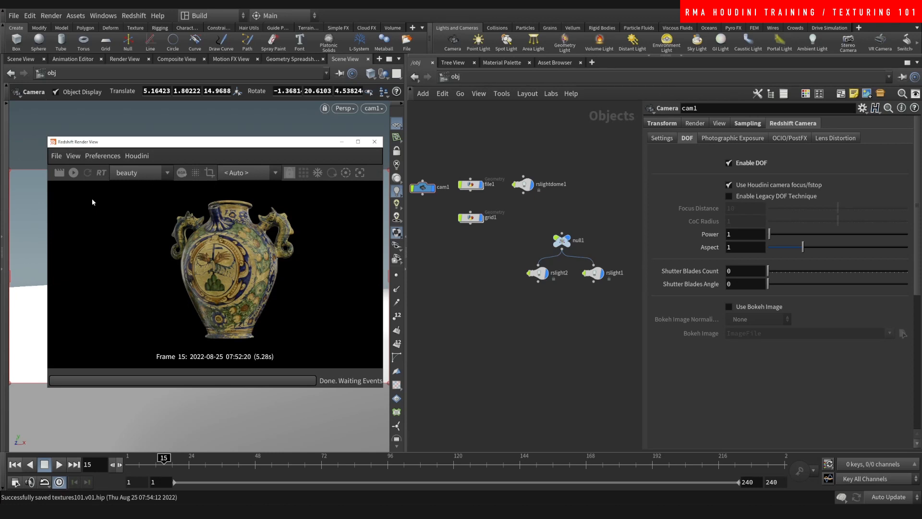
left_click(73, 172)
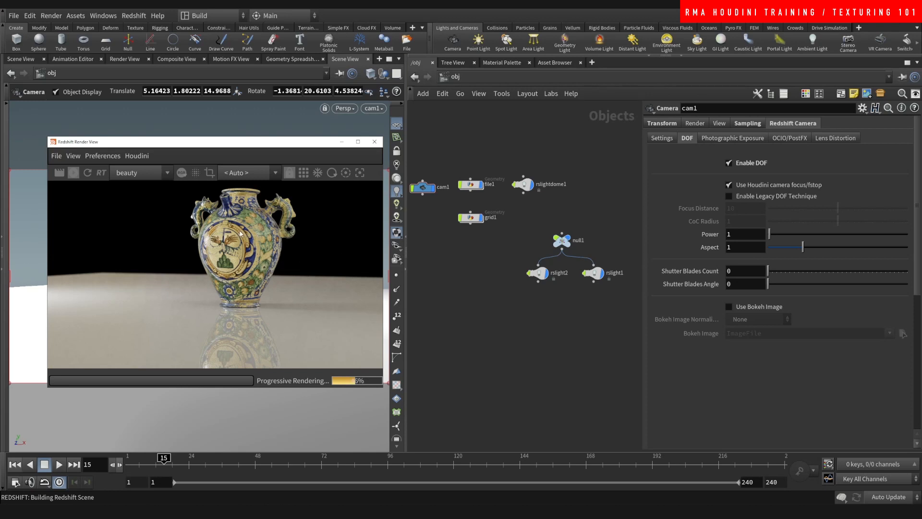
scroll(172, 282, "down", 5)
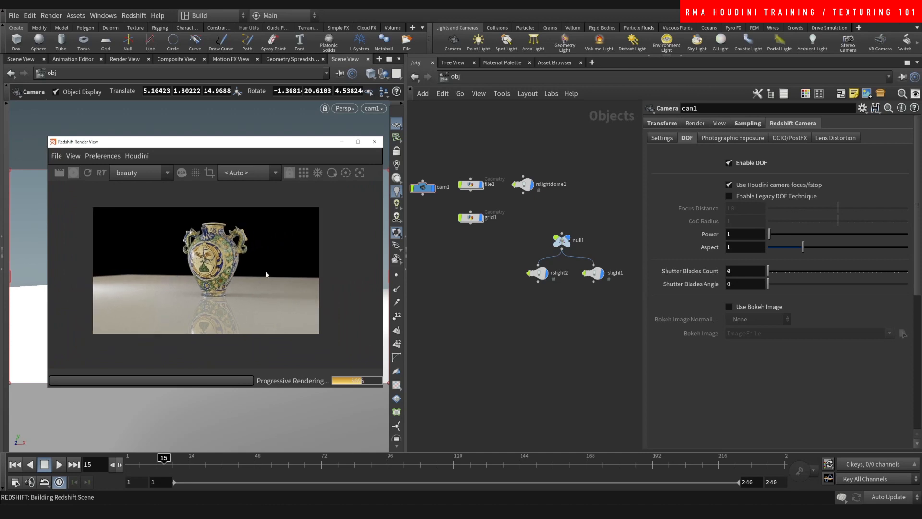
scroll(215, 267, "up", 3)
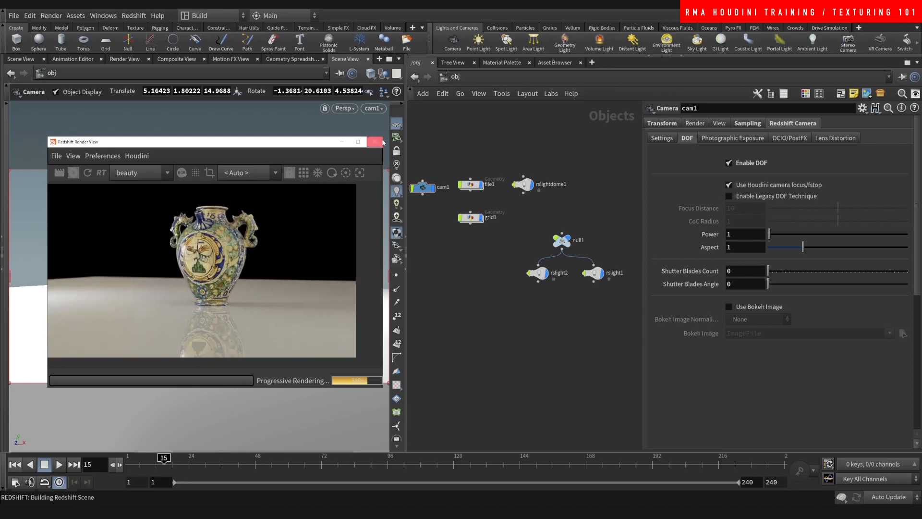
left_click_drag(287, 143, 680, 133)
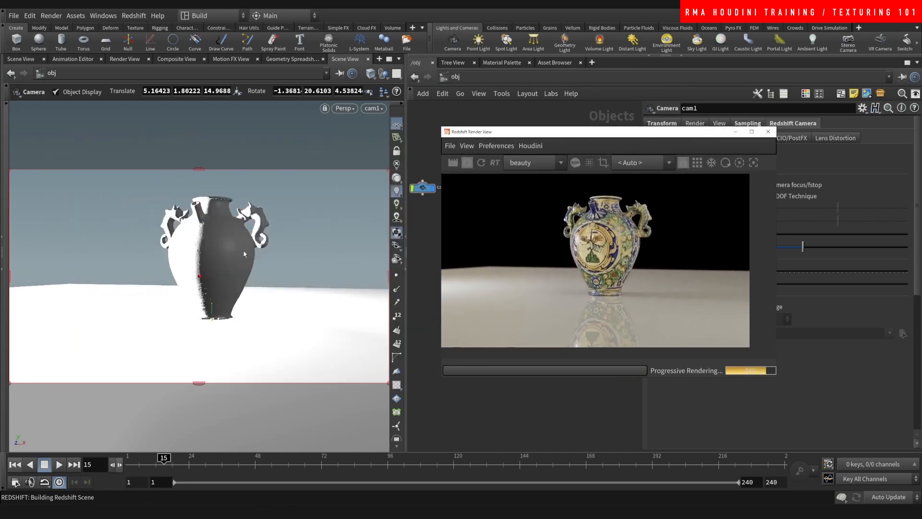
- Move cam1 closer to the vase with a slightly lower horizon
left_click(396, 151)
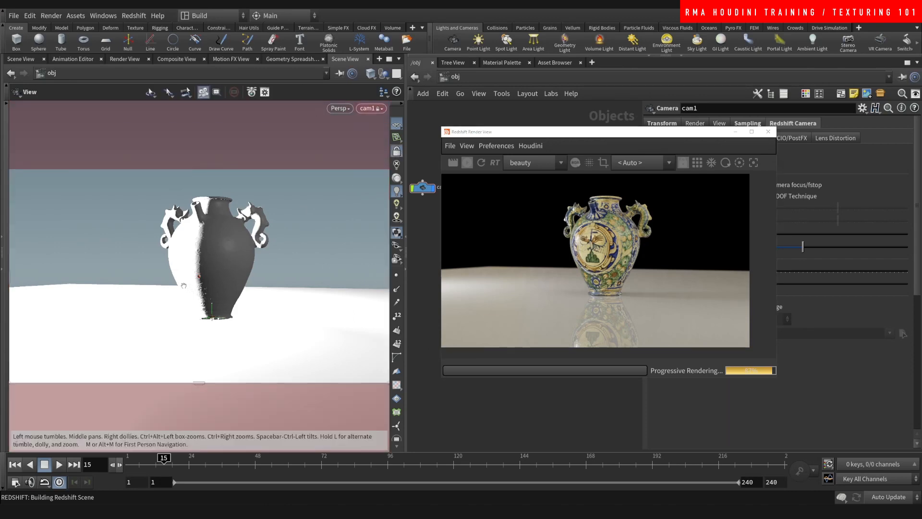
left_click_drag(191, 272, 208, 271, "alt")
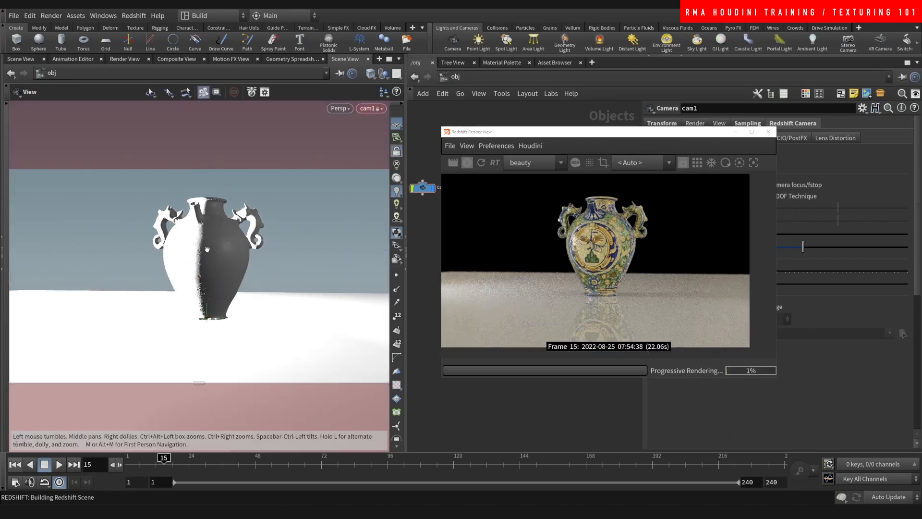
right_click_drag(206, 250, 231, 259, "alt")
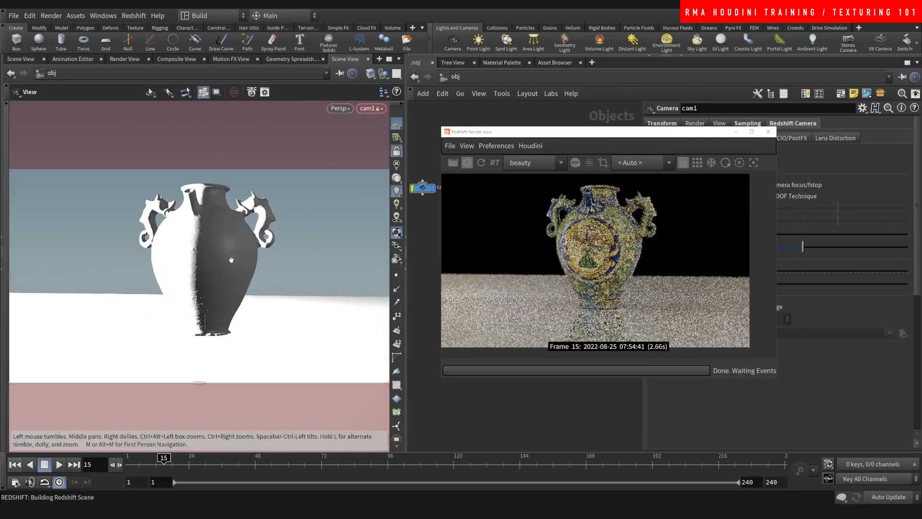
left_click_drag(217, 280, 215, 274, "alt")
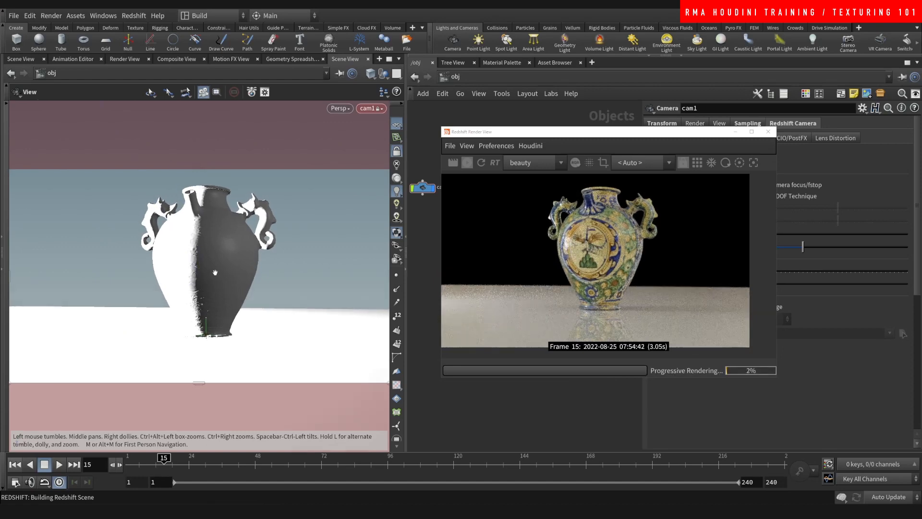
left_click_drag(678, 134, 281, 142)
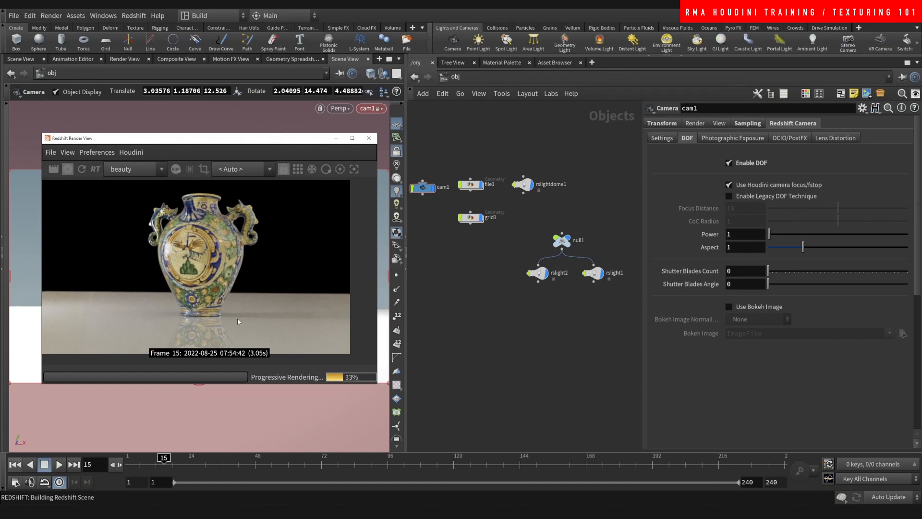
- In /mat, set Material3's diffuse colour to pure black and adjust its reflection weight
left_click(457, 81)
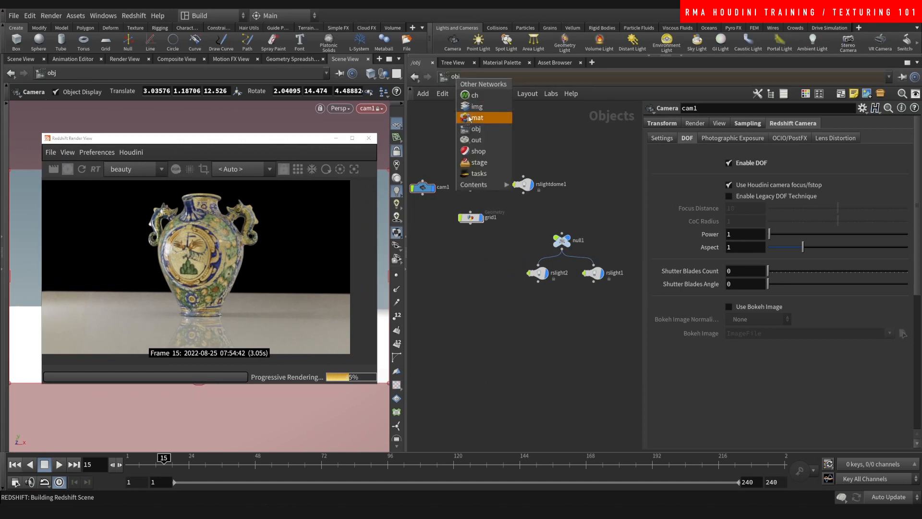
left_click(473, 118)
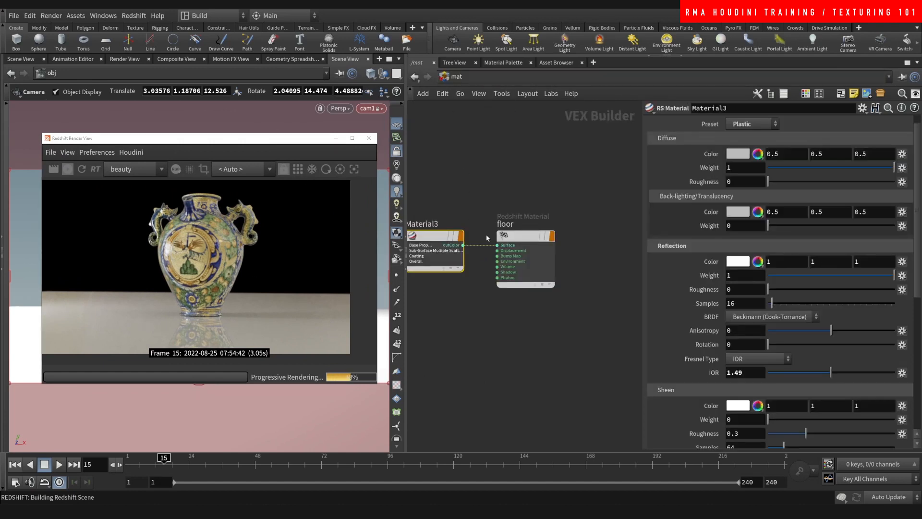
left_click(738, 154)
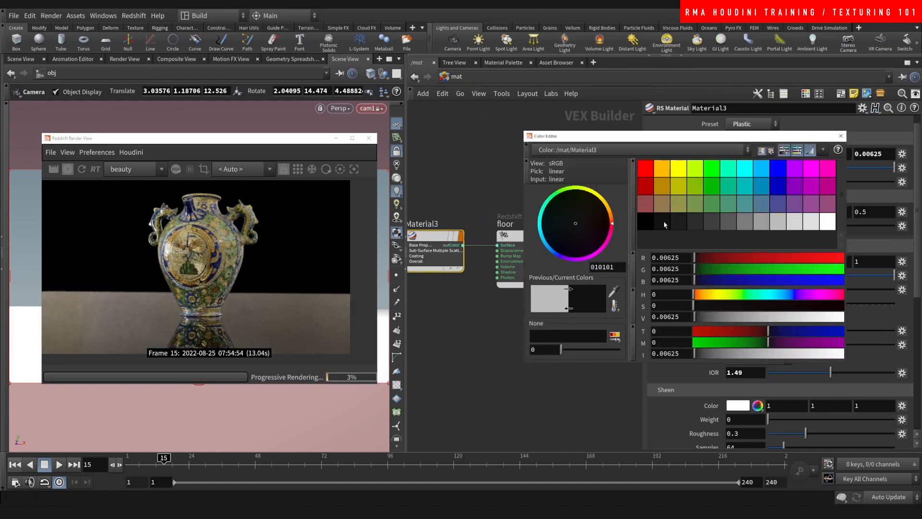
left_click(648, 222)
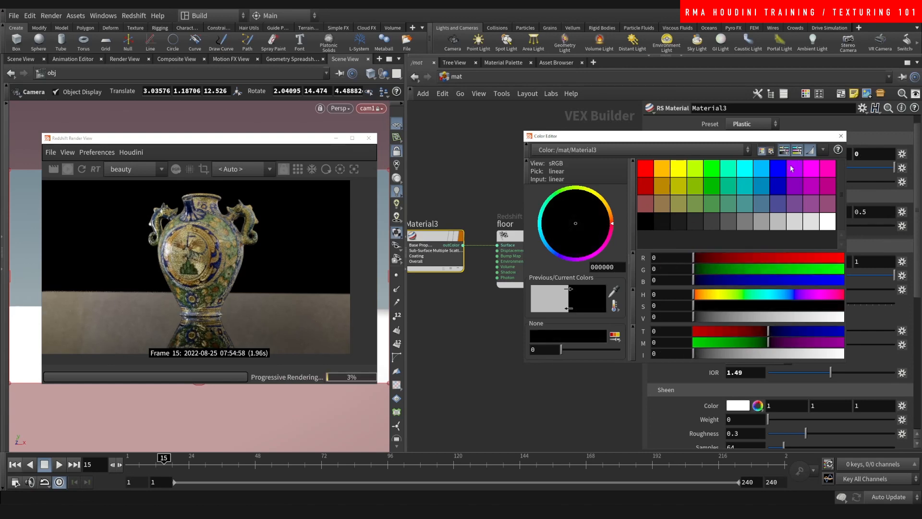
left_click_drag(777, 140, 742, 155)
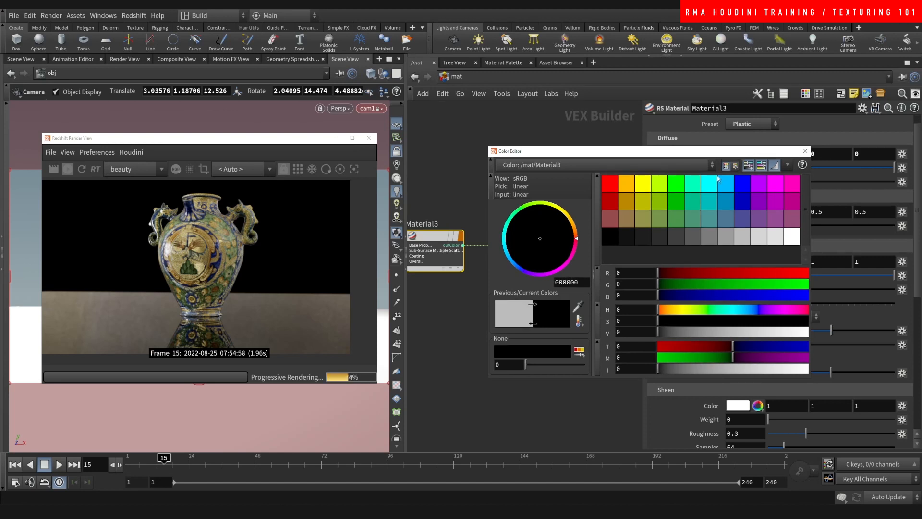
left_click(805, 151)
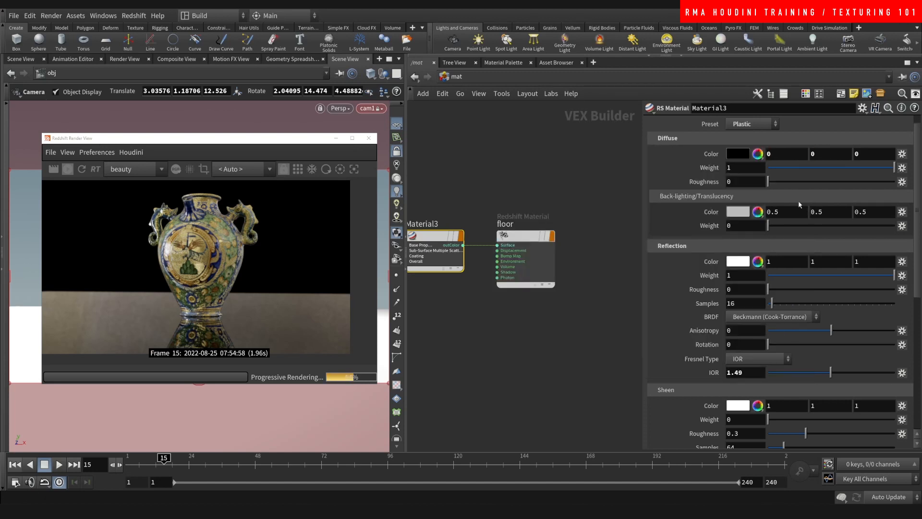
left_click(767, 276)
left_click_drag(768, 276, 897, 275)
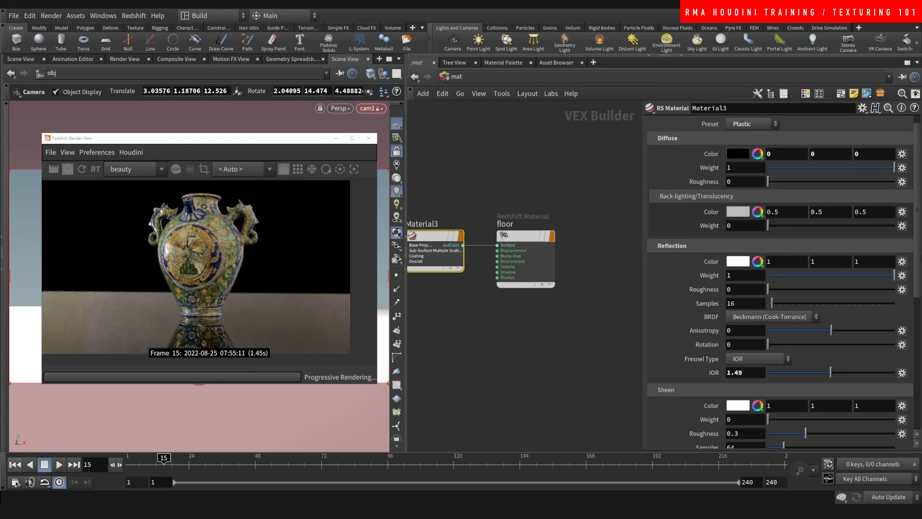
- Load the parking_vol1_hdri1 HDRI into the rslightdome1 dome light's texture
left_click(451, 77)
left_click(467, 120)
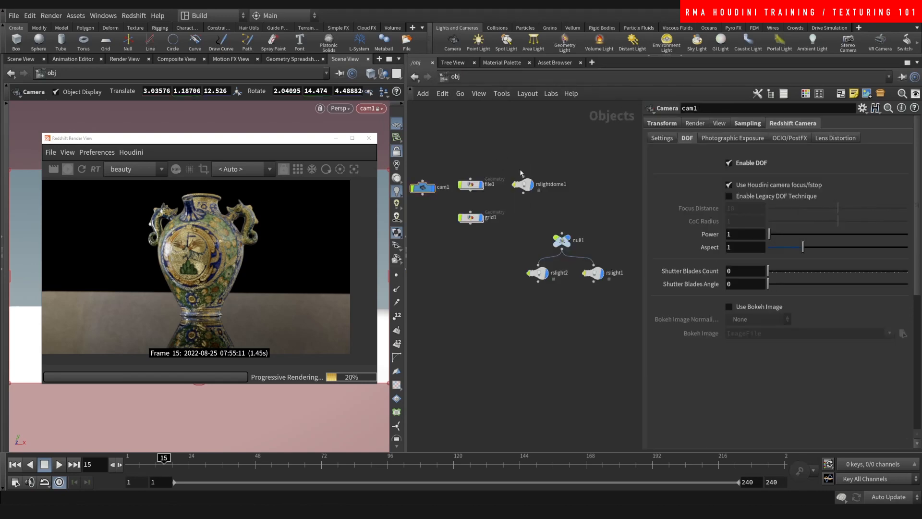
left_click(522, 184)
left_click(902, 235)
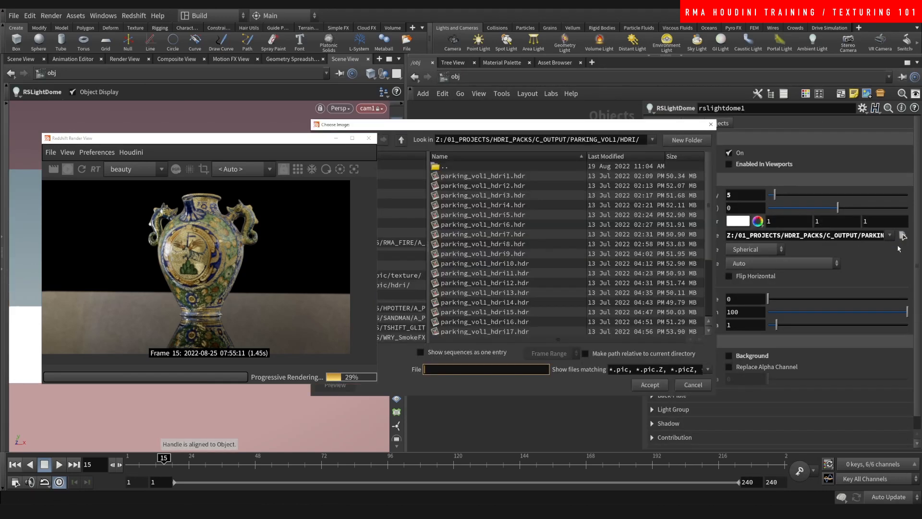
double_click(495, 183)
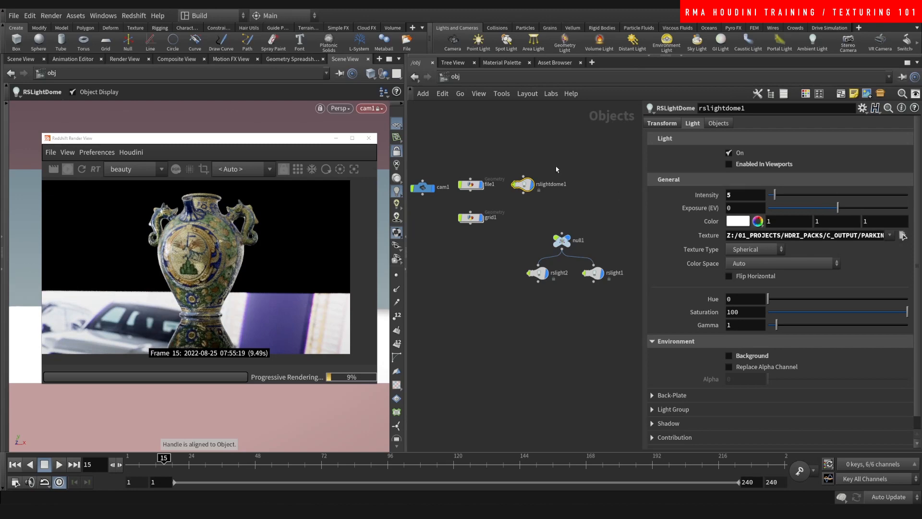
- Rotate the dome light to 184 and turn null1 to -19.5034 in Y
left_click(662, 124)
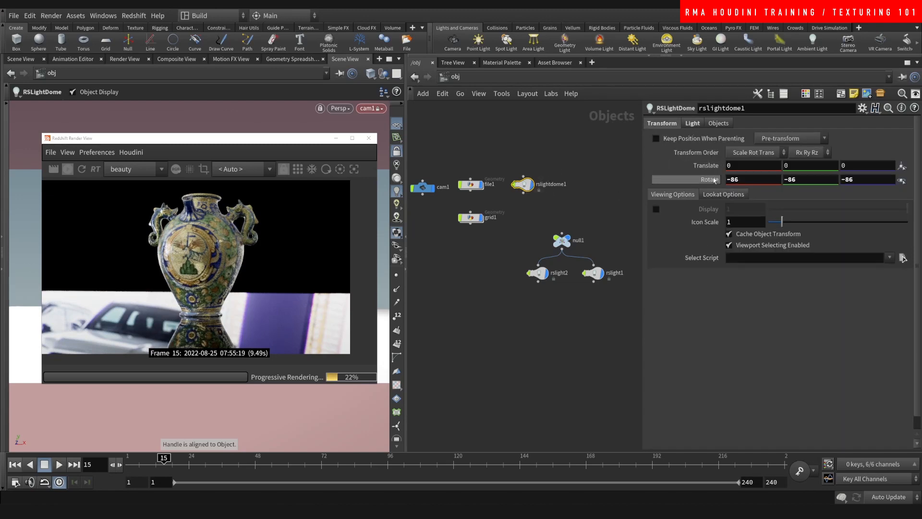
middle_click_drag(713, 180, 844, 136)
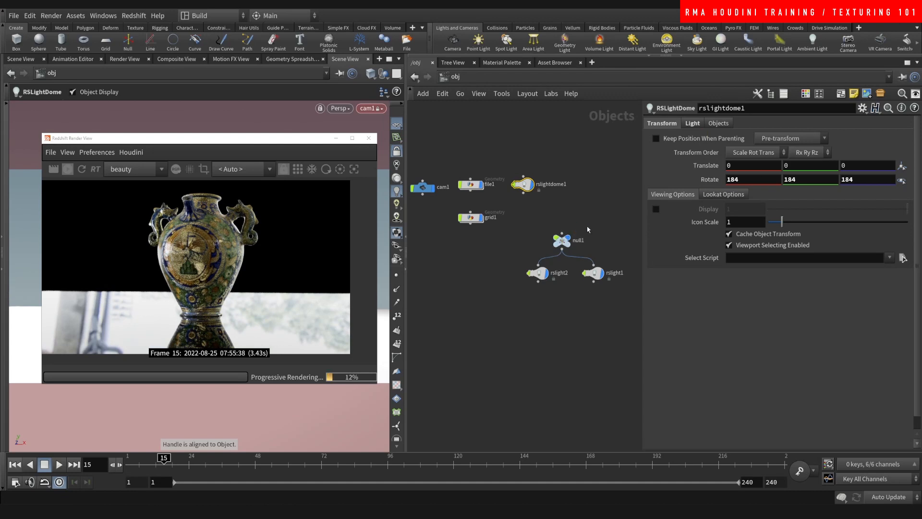
left_click(561, 240)
middle_click_drag(805, 164, 781, 174)
- Undo the last rig rotation, returning null1 to -19.5034 in Y
key("ctrl+z")
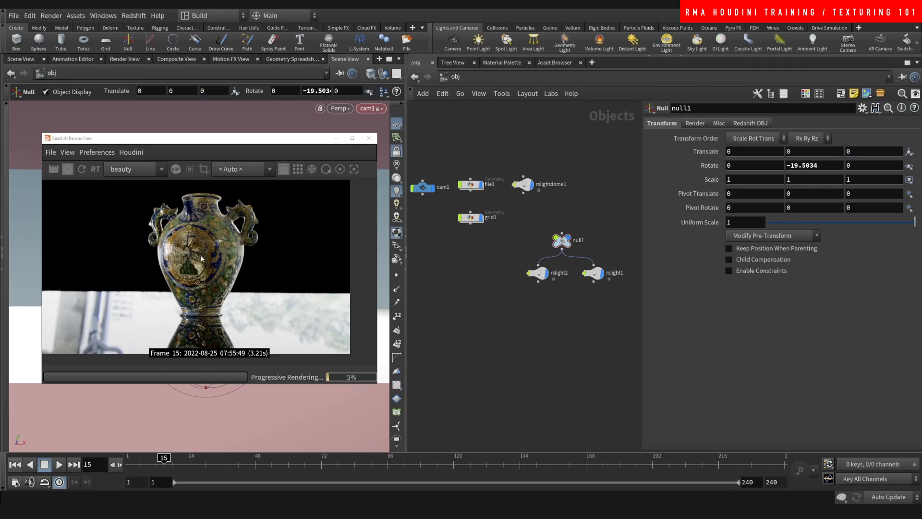
scroll(201, 258, "up", 5)
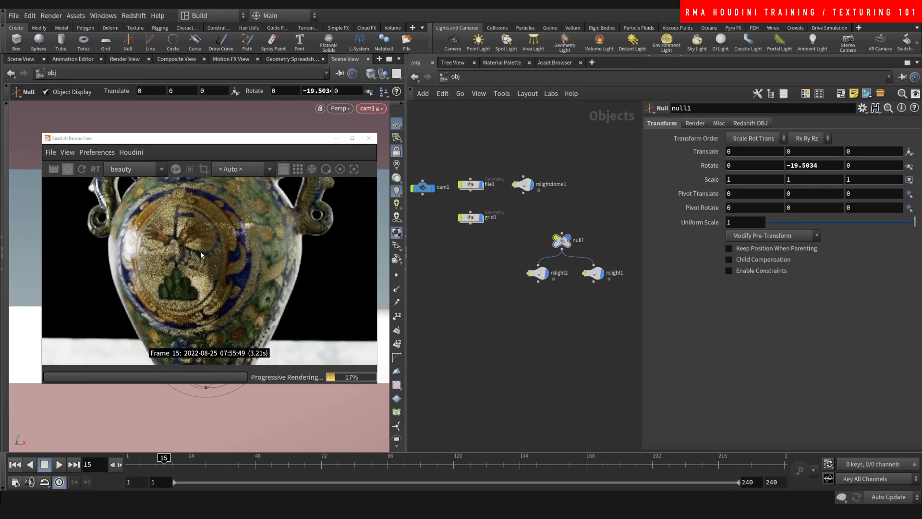
scroll(200, 254, "down", 3)
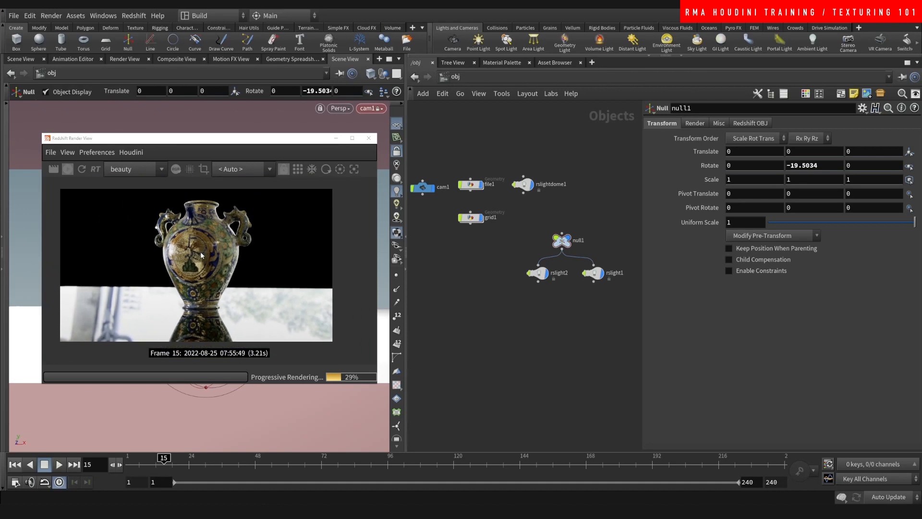
left_click_drag(246, 154, 742, 243)
- Orbit freely to select cam1, then look through cam1 in the viewport again
left_click(397, 151)
left_click_drag(222, 212, 171, 300, "alt")
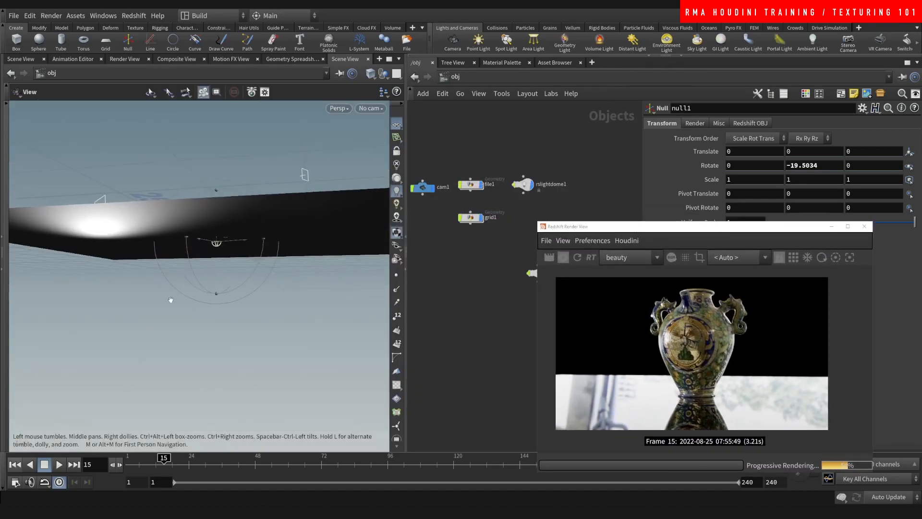
left_click_drag(227, 207, 142, 183)
left_click(423, 188)
middle_click_drag(142, 184, 208, 248)
scroll(208, 263, "up", 2)
key("Return")
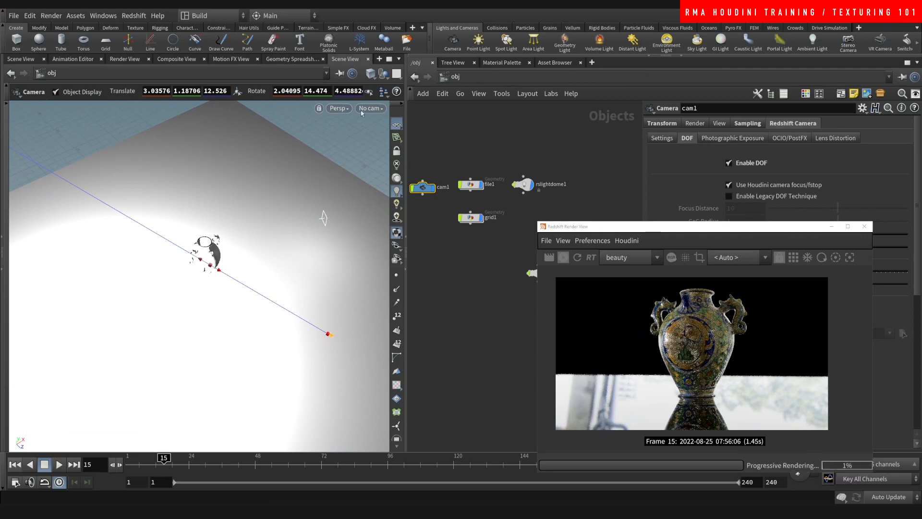
left_click(376, 109)
left_click(378, 160)
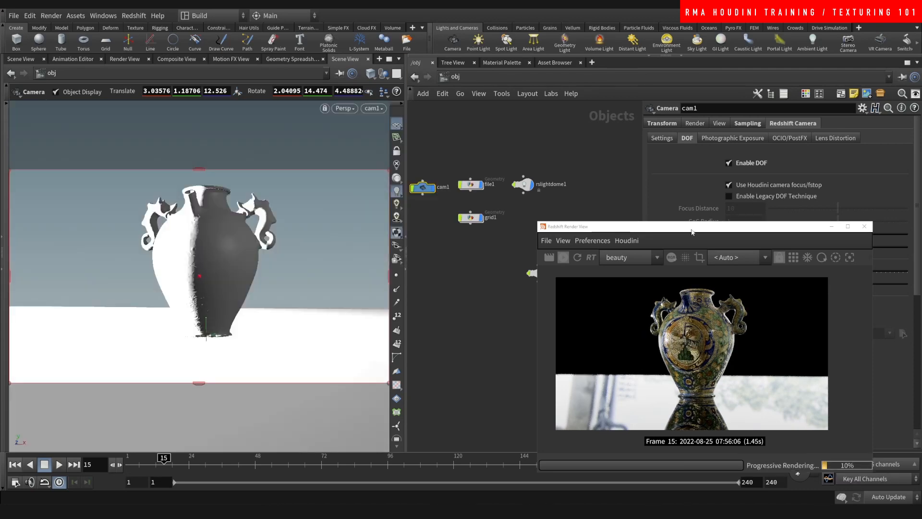
left_click_drag(678, 228, 179, 140)
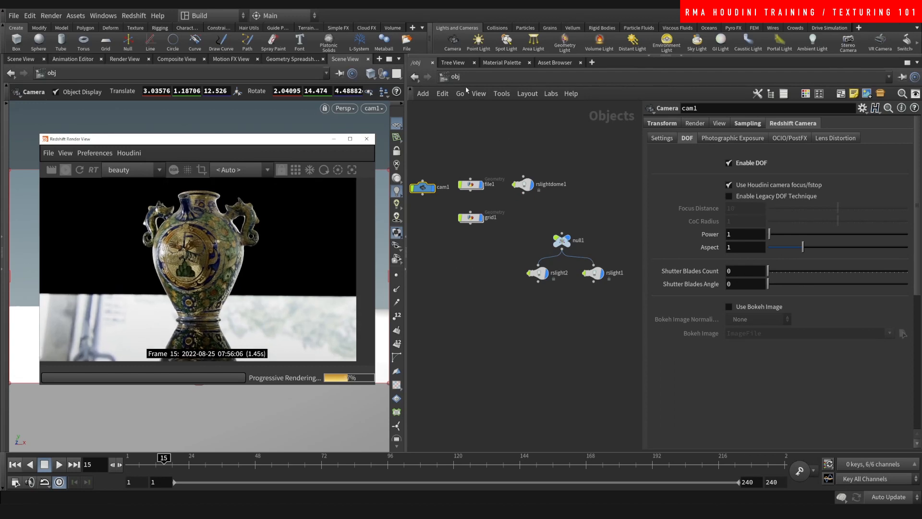
- In /mat, set Material3's reflection roughness to 0.205
left_click(455, 77)
left_click(473, 120)
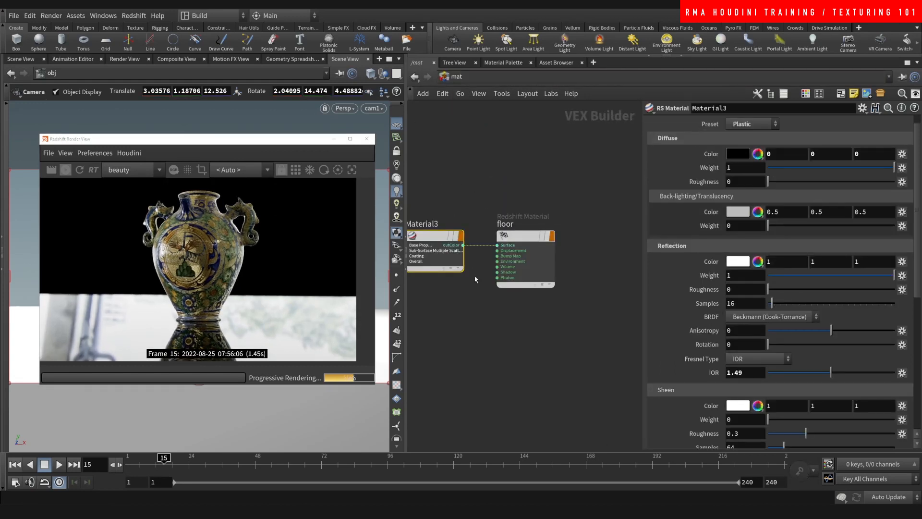
left_click_drag(806, 289, 794, 287)
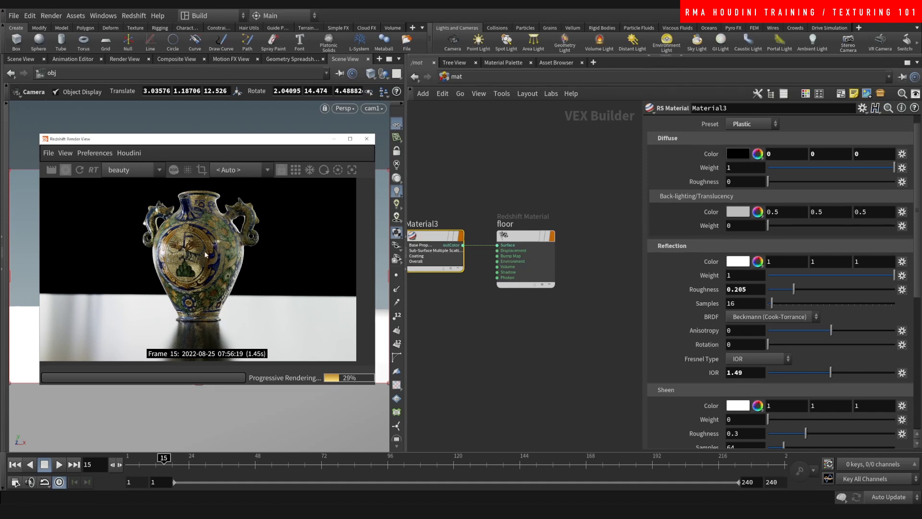
- Move the Redshift Render View window up and enlarge it
left_click_drag(297, 144, 304, 80)
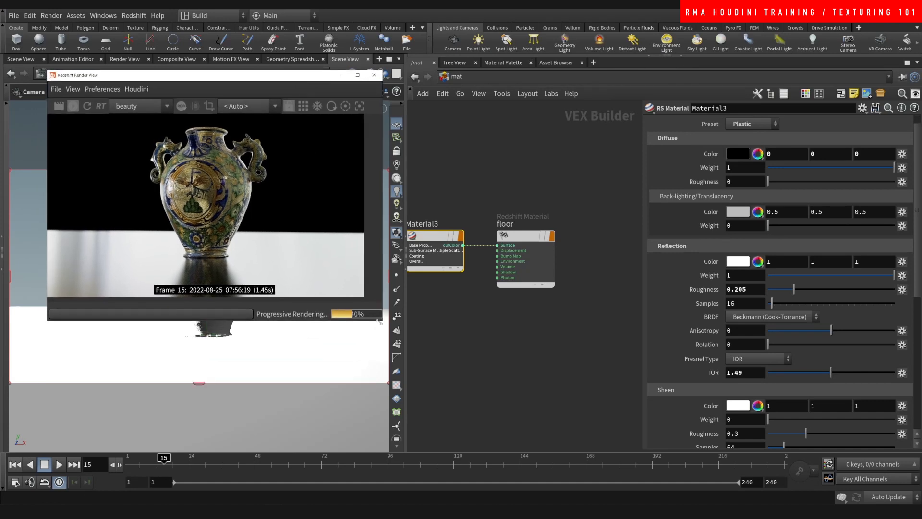
left_click_drag(378, 322, 561, 390)
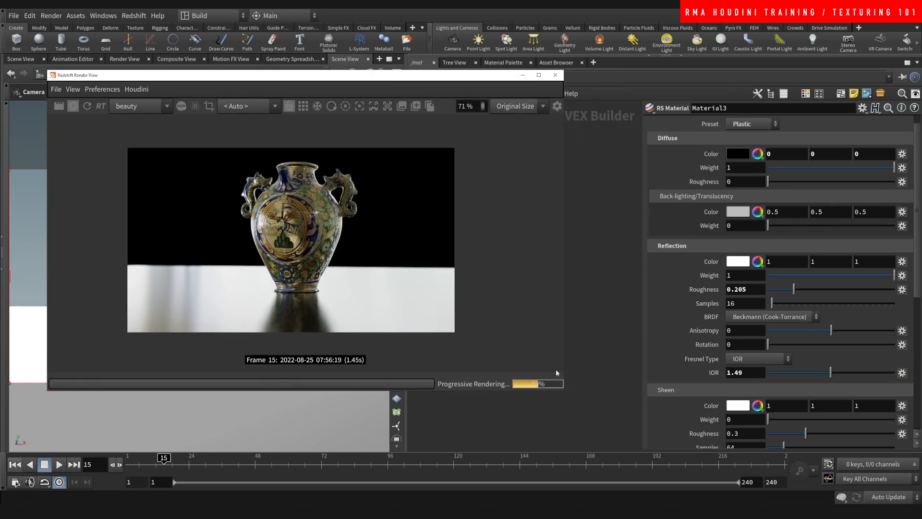
scroll(334, 270, "up", 3)
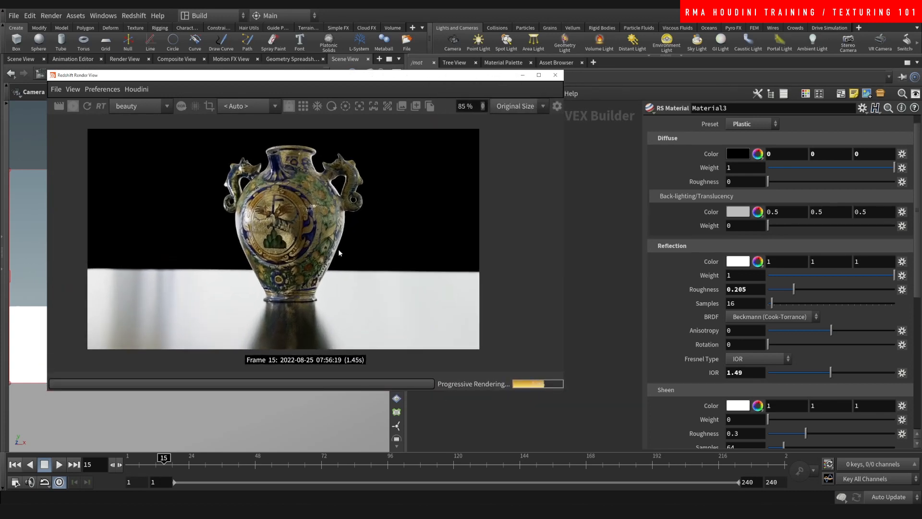
scroll(295, 232, "up", 1)
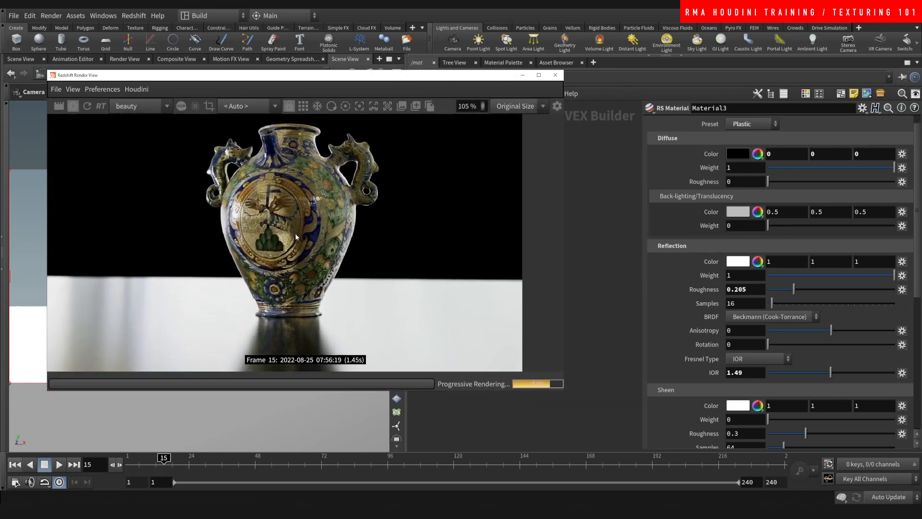
- Show the post-effects panel and review its ACES colour management and bokeh settings
left_click(557, 106)
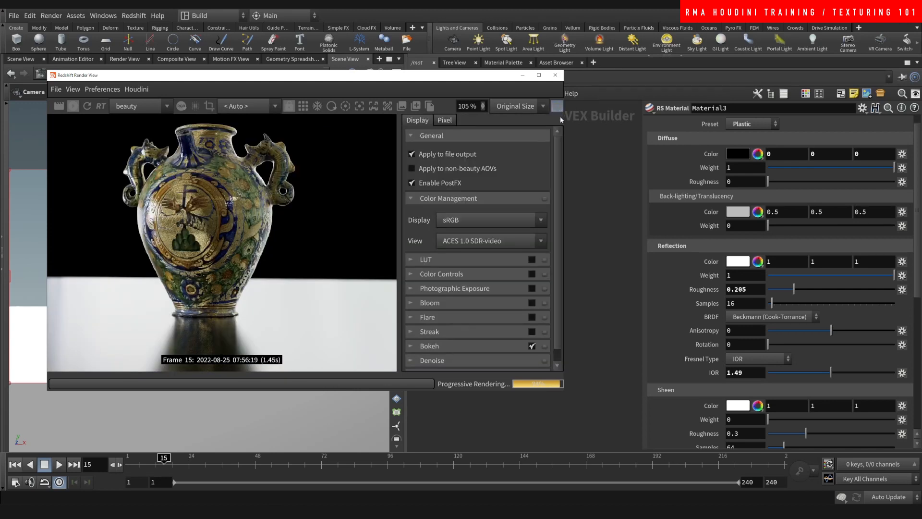
scroll(315, 248, "down", 1)
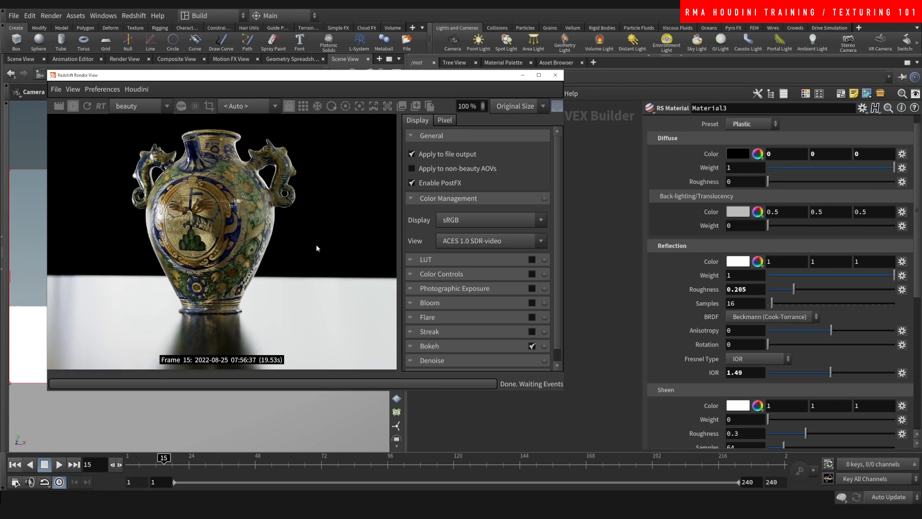
scroll(174, 169, "up", 1)
scroll(170, 179, "up", 3)
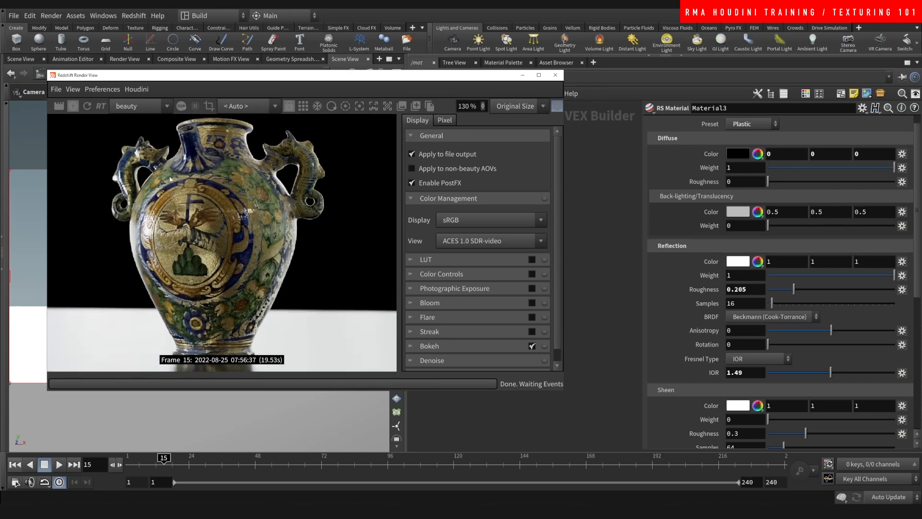
scroll(148, 188, "down", 2)
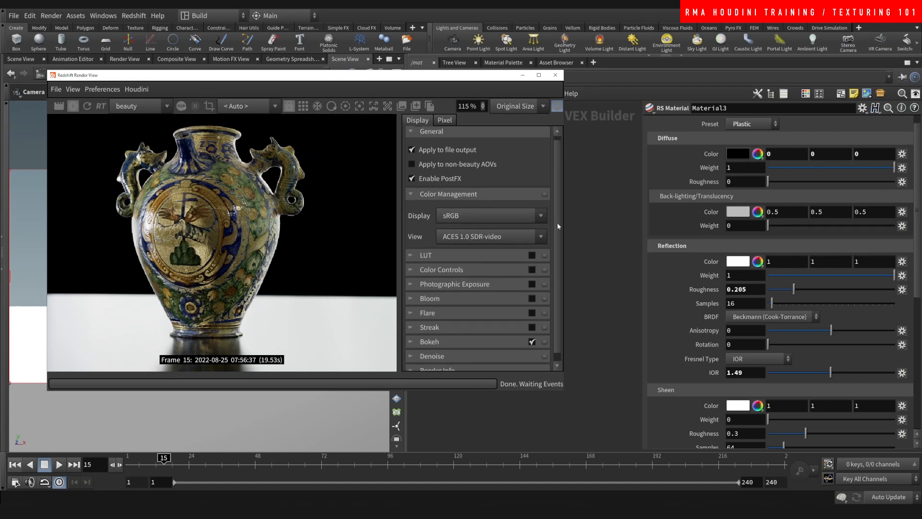
scroll(528, 236, "down", 1)
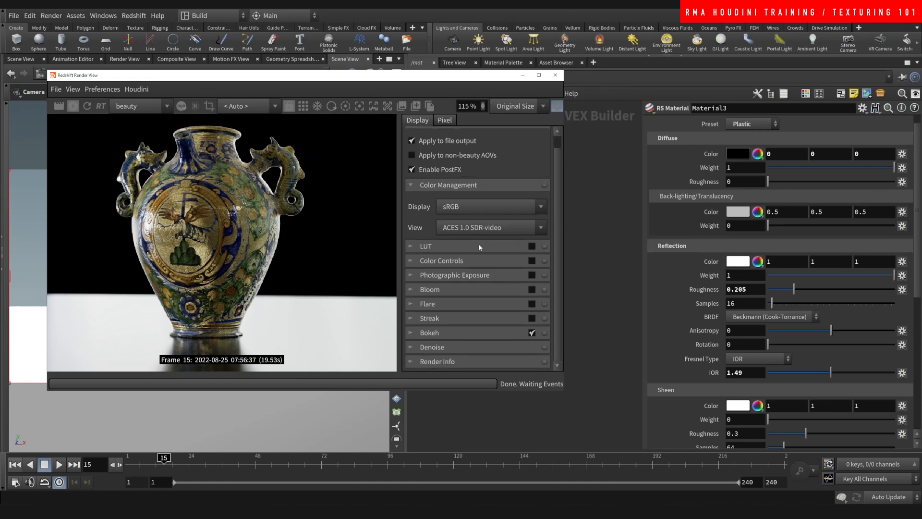
- Expand and enable the LUT post effect
left_click(488, 251)
left_click(531, 246)
scroll(555, 259, "down", 3)
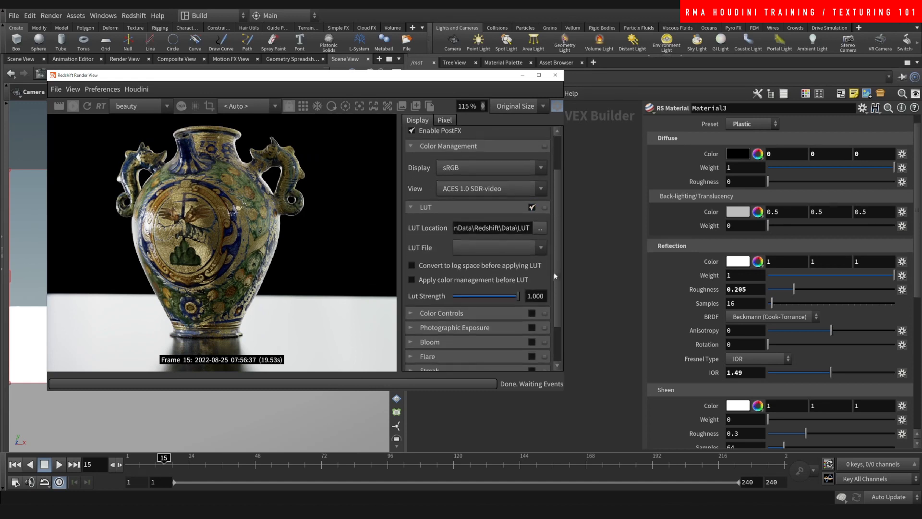
left_click(508, 246)
left_click(507, 246)
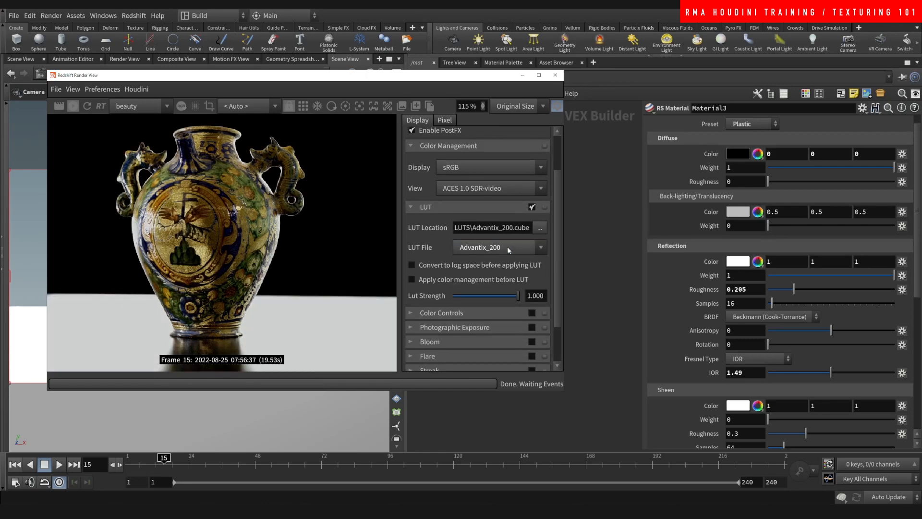
- Cycle through the LUT files, settle on Contraste_Soft, and collapse the LUT section
scroll(507, 246, "down", 2)
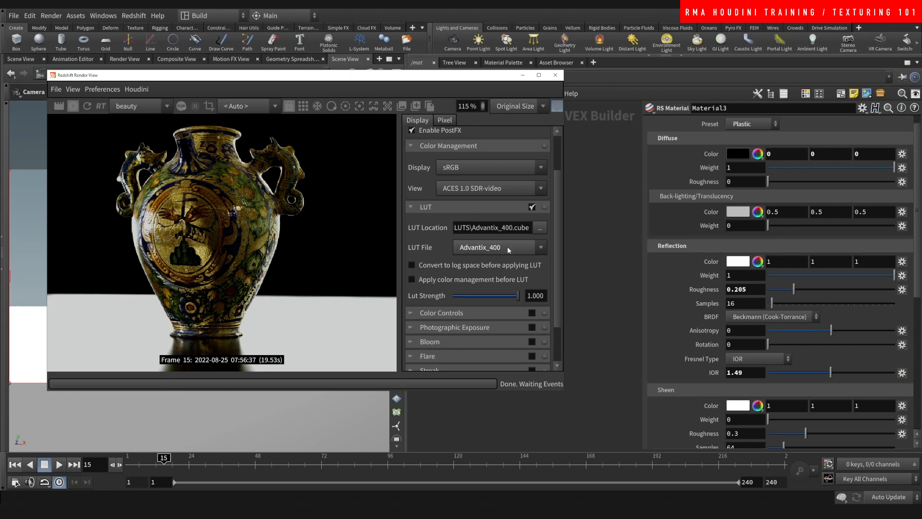
scroll(506, 247, "down", 1)
scroll(509, 249, "down", 1)
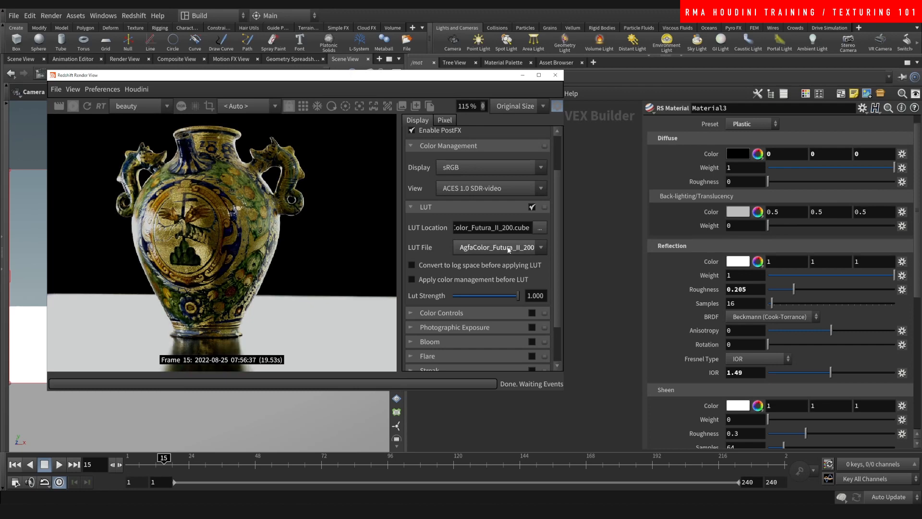
scroll(509, 250, "down", 1)
scroll(509, 249, "down", 1)
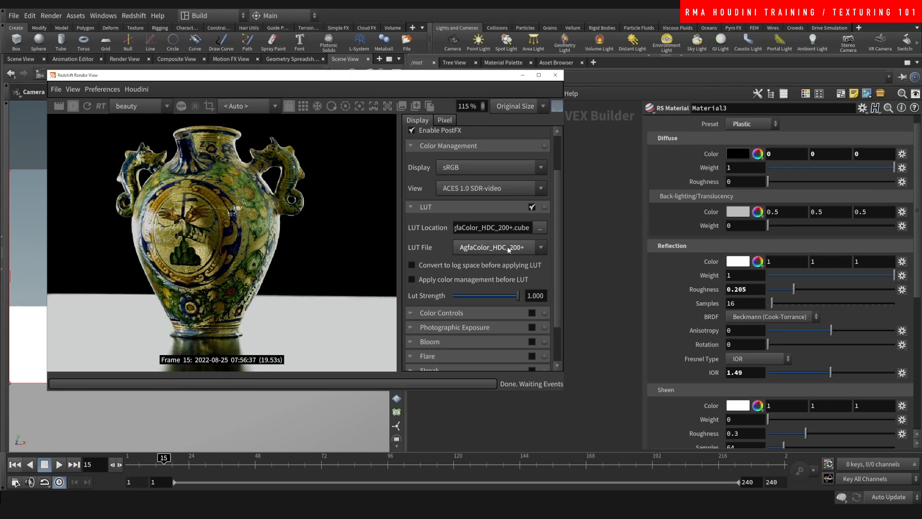
scroll(509, 250, "down", 1)
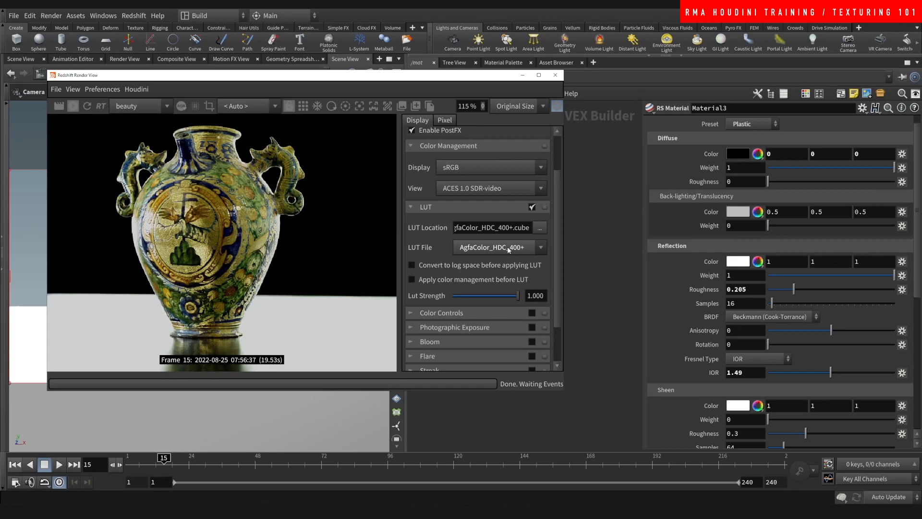
scroll(508, 249, "down", 1)
scroll(509, 249, "down", 1)
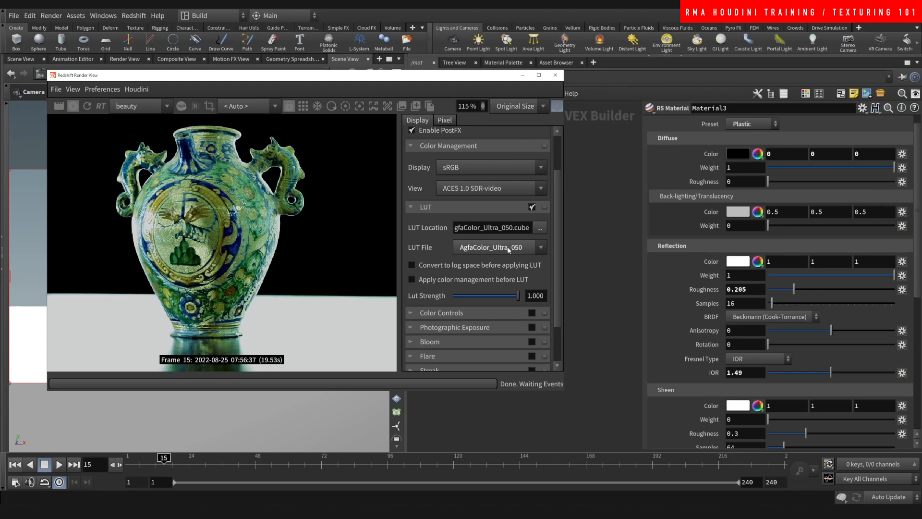
scroll(508, 249, "down", 1)
scroll(508, 250, "down", 1)
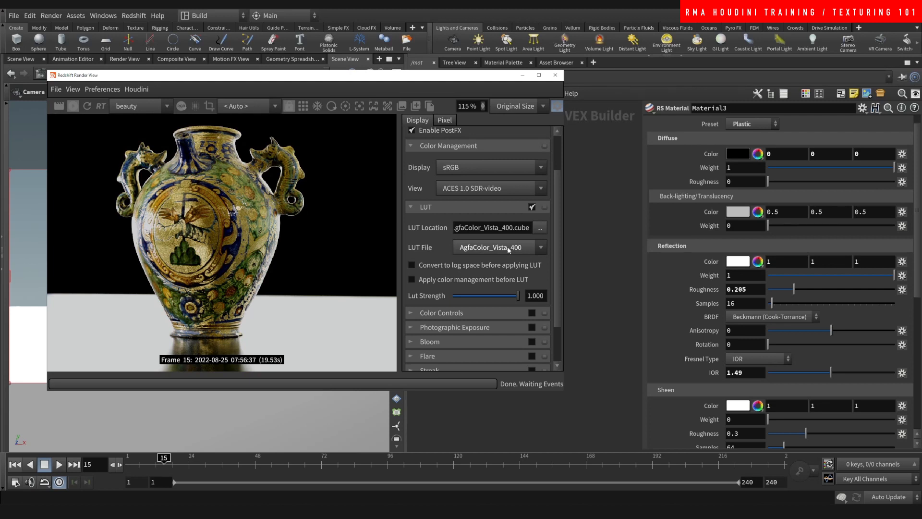
scroll(508, 250, "down", 1)
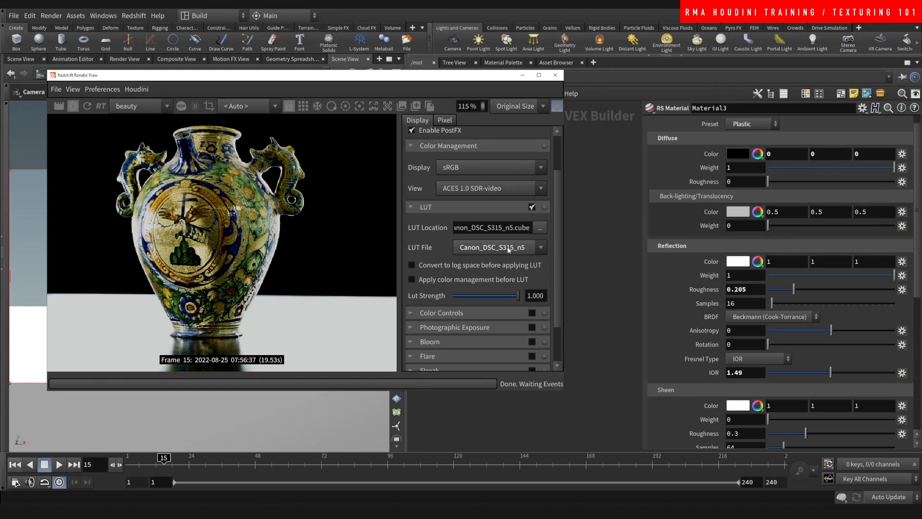
scroll(509, 249, "down", 1)
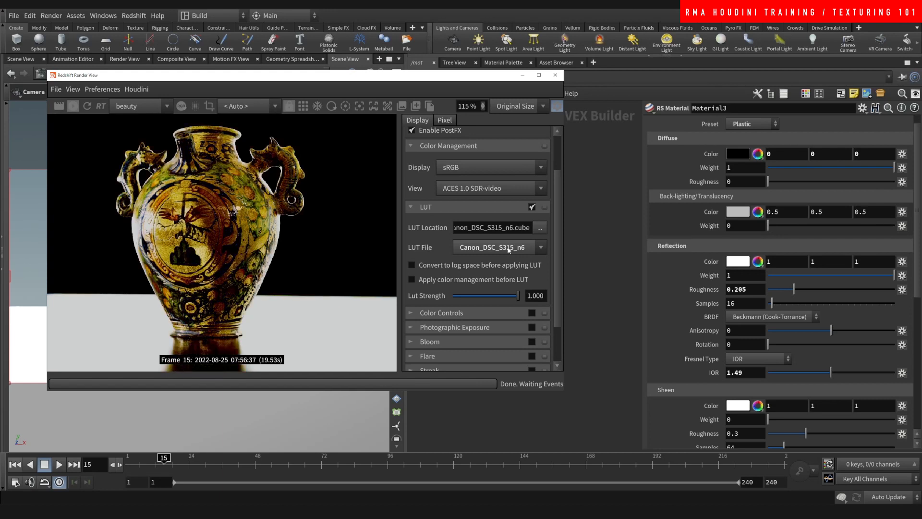
scroll(508, 249, "down", 1)
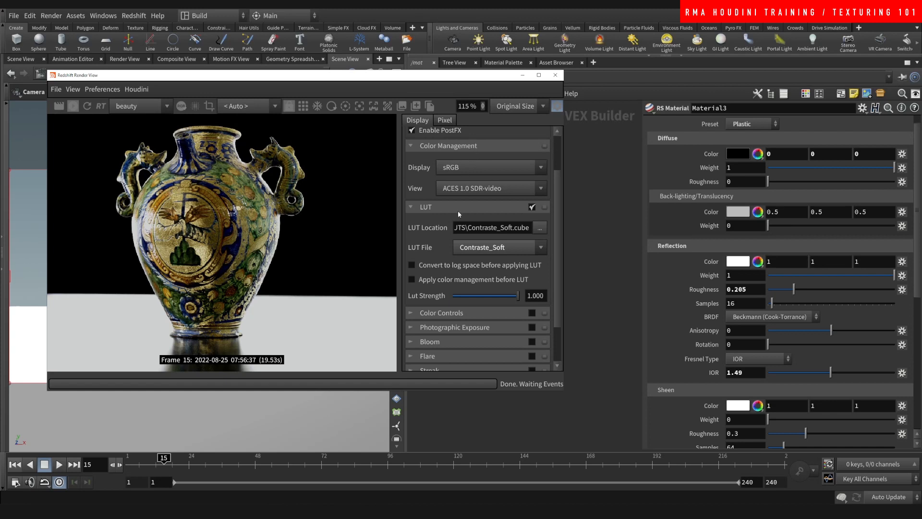
left_click(486, 210)
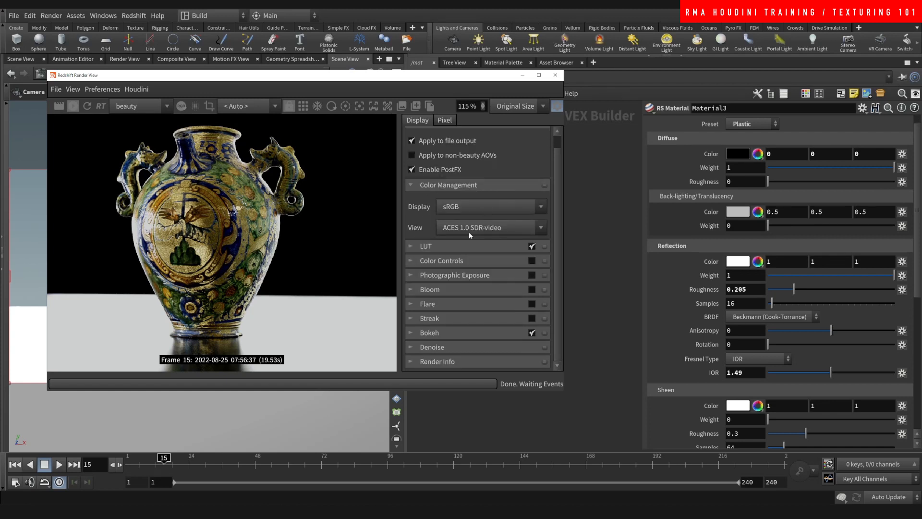
- Enable Color Controls and nudge the exposure slightly
left_click(494, 261)
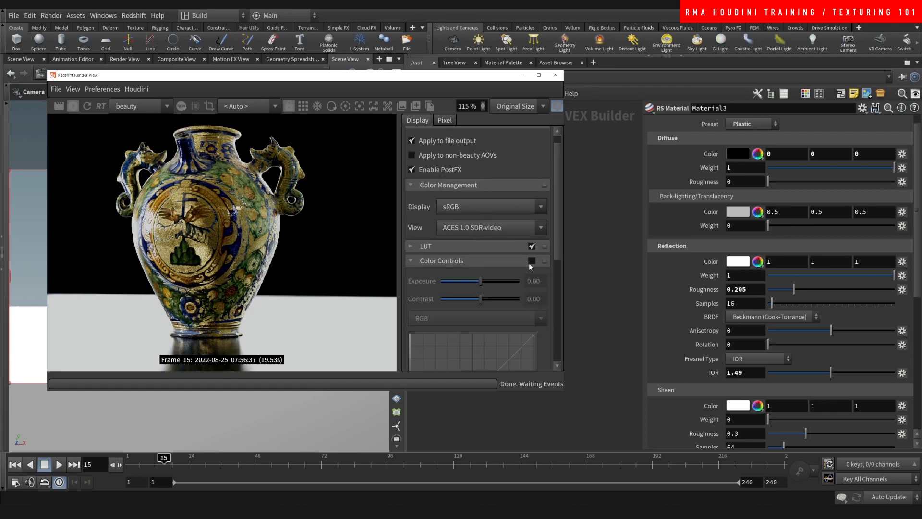
left_click(531, 261)
left_click_drag(482, 280, 479, 301)
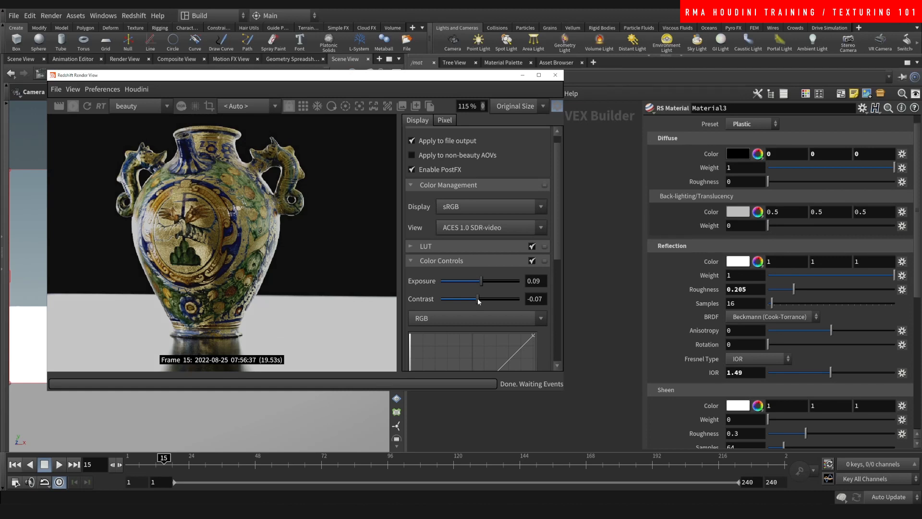
left_click(485, 260)
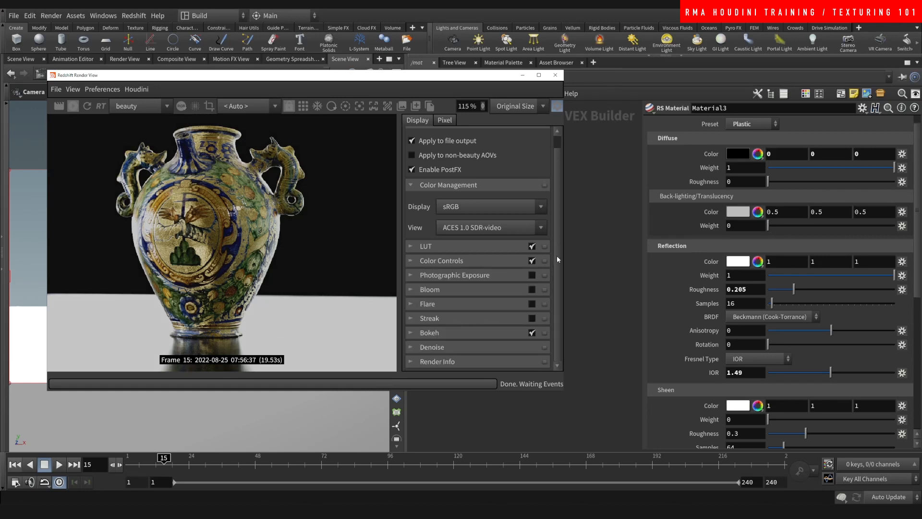
- Enable Bloom and set its threshold to 8.553
left_click(531, 289)
left_click(505, 289)
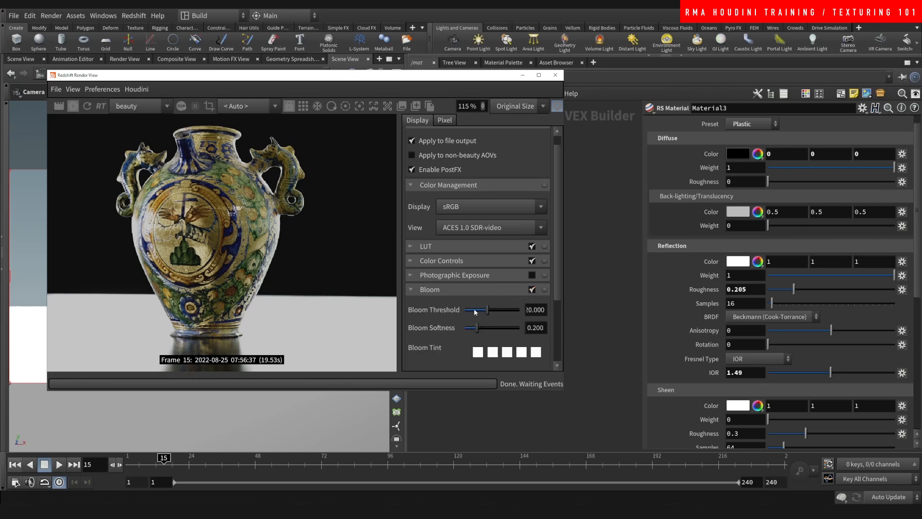
left_click_drag(556, 290, 551, 321)
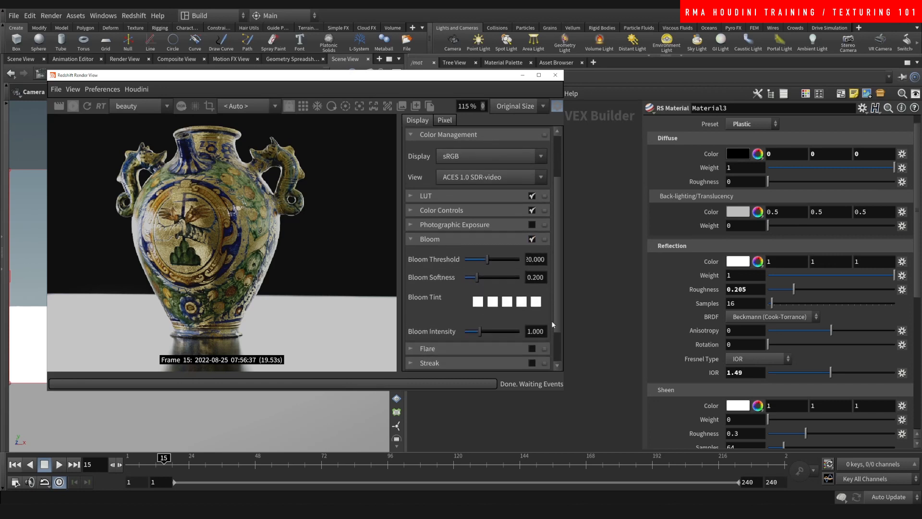
left_click(469, 255)
left_click_drag(469, 255, 476, 256)
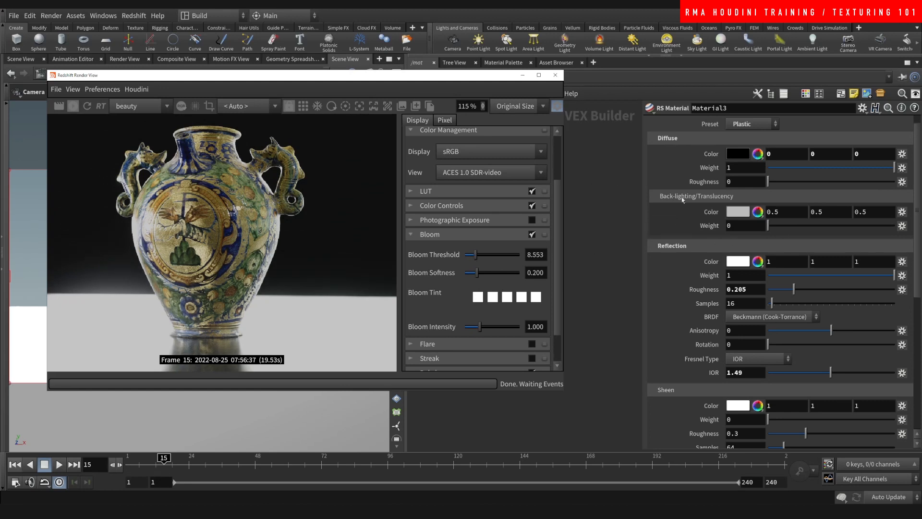
- Lower Material3's reflection weight from 1 to about 0.191
left_click(806, 275)
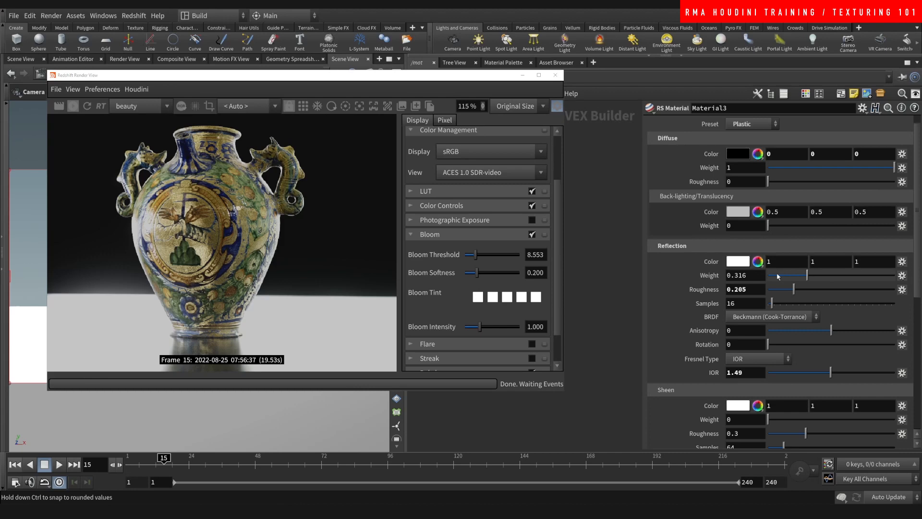
left_click(778, 275)
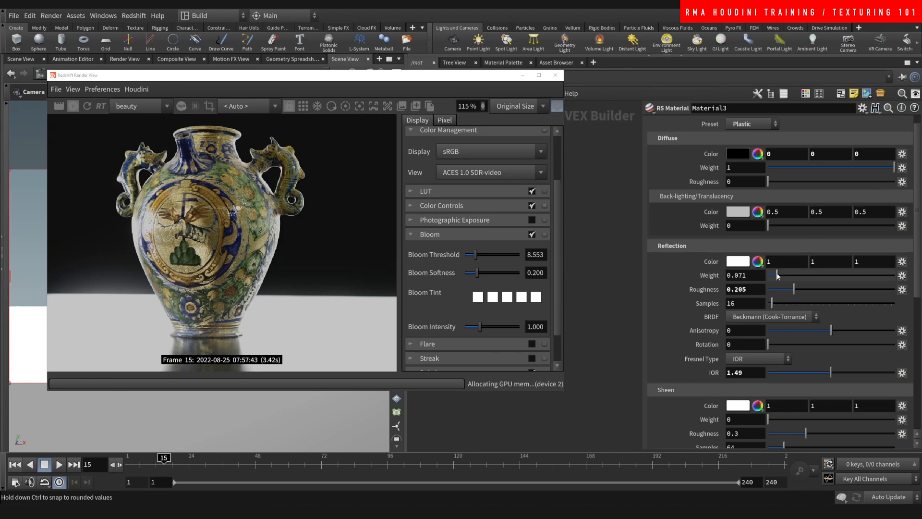
mouse_move(778, 275)
left_mouse_down()
mouse_move(845, 276)
mouse_move(772, 274)
left_mouse_up()
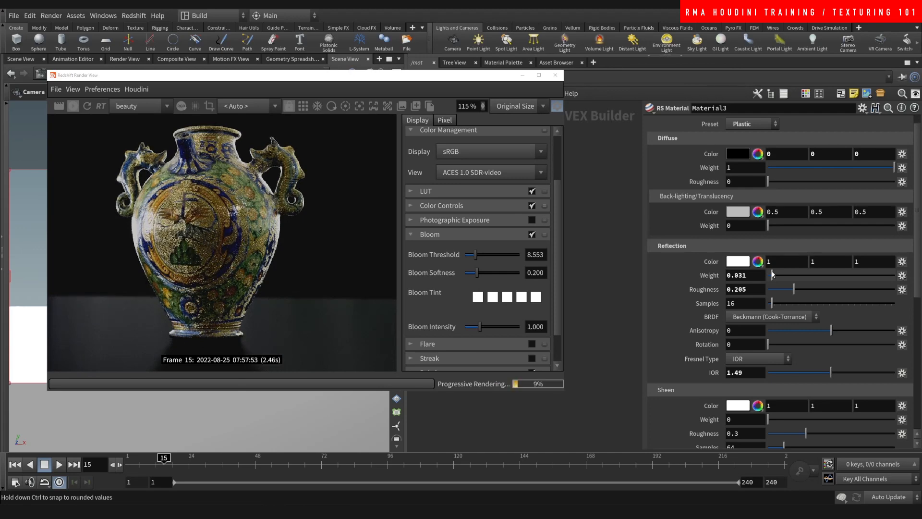
left_click_drag(773, 274, 793, 274)
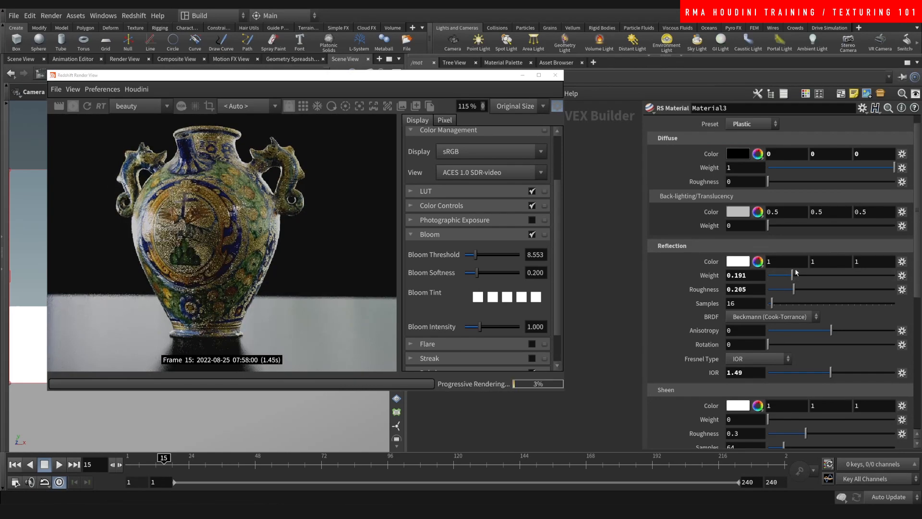
- Switch the Redshift Render View camera to /obj/cam1 and let the pot re-render
scroll(296, 212, "down", 5)
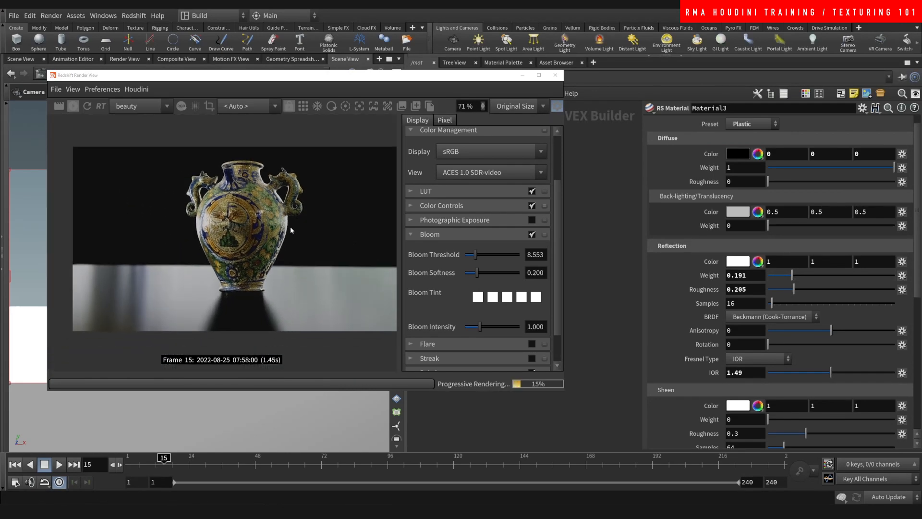
scroll(252, 240, "up", 3)
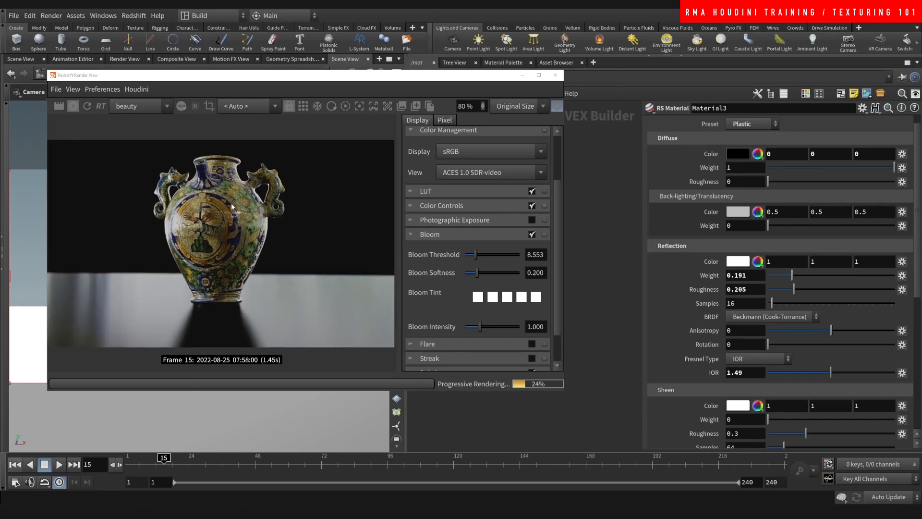
scroll(212, 240, "up", 1)
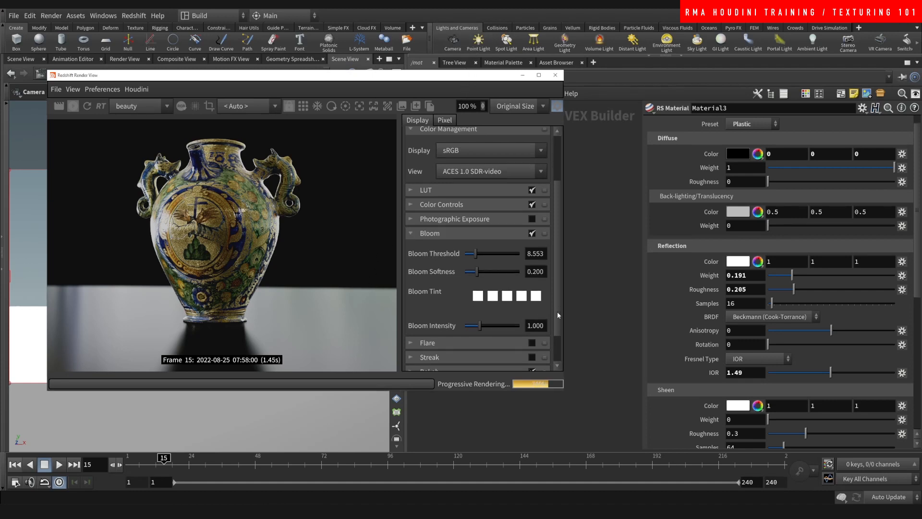
scroll(557, 311, "down", 1)
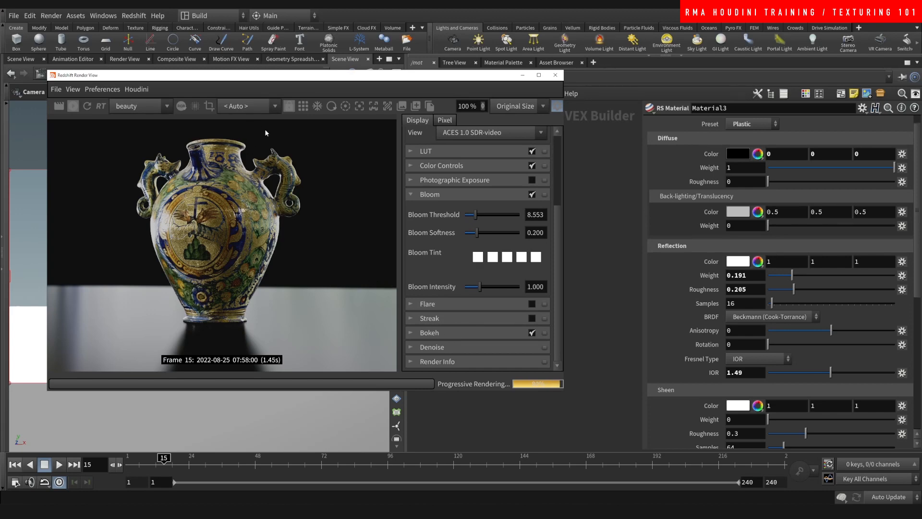
left_click(259, 106)
left_click(259, 116)
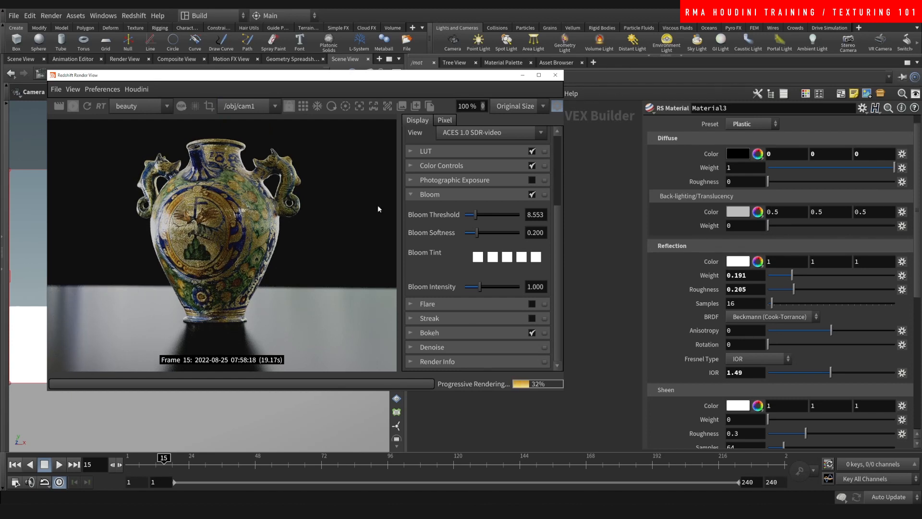
scroll(192, 202, "up", 2)
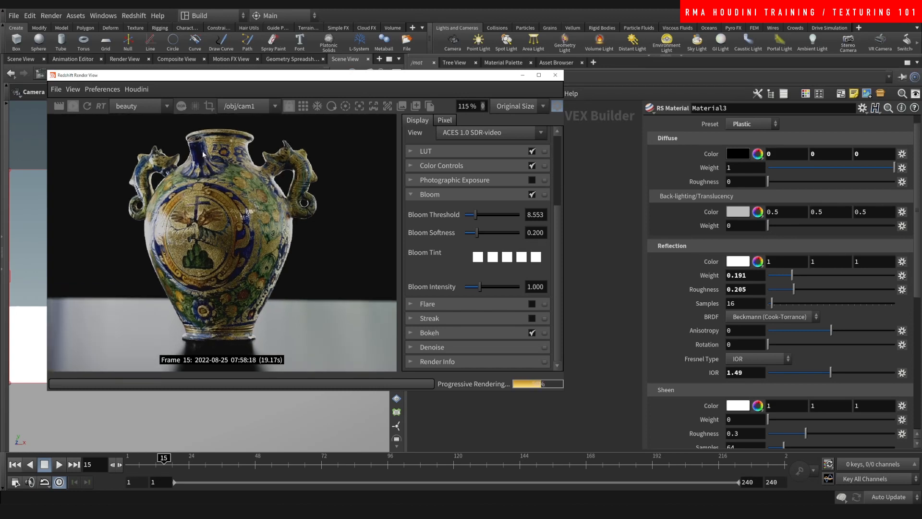
scroll(205, 159, "down", 2)
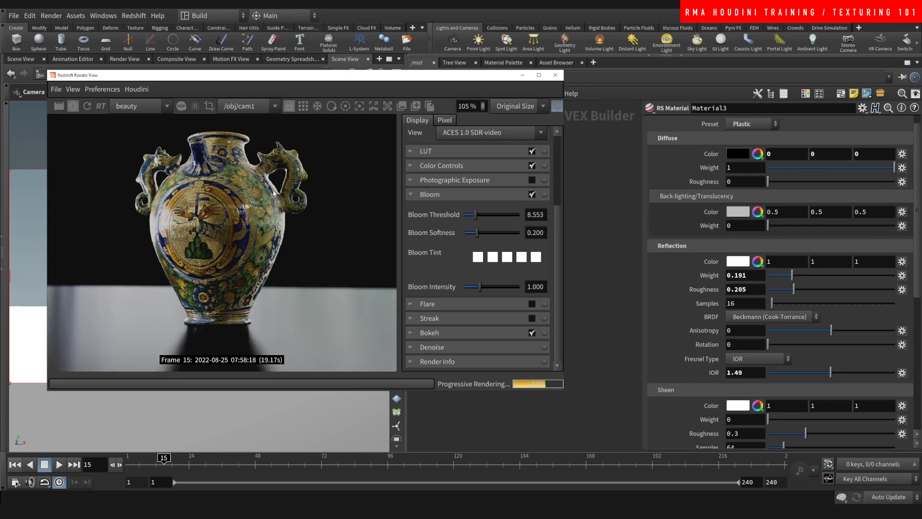